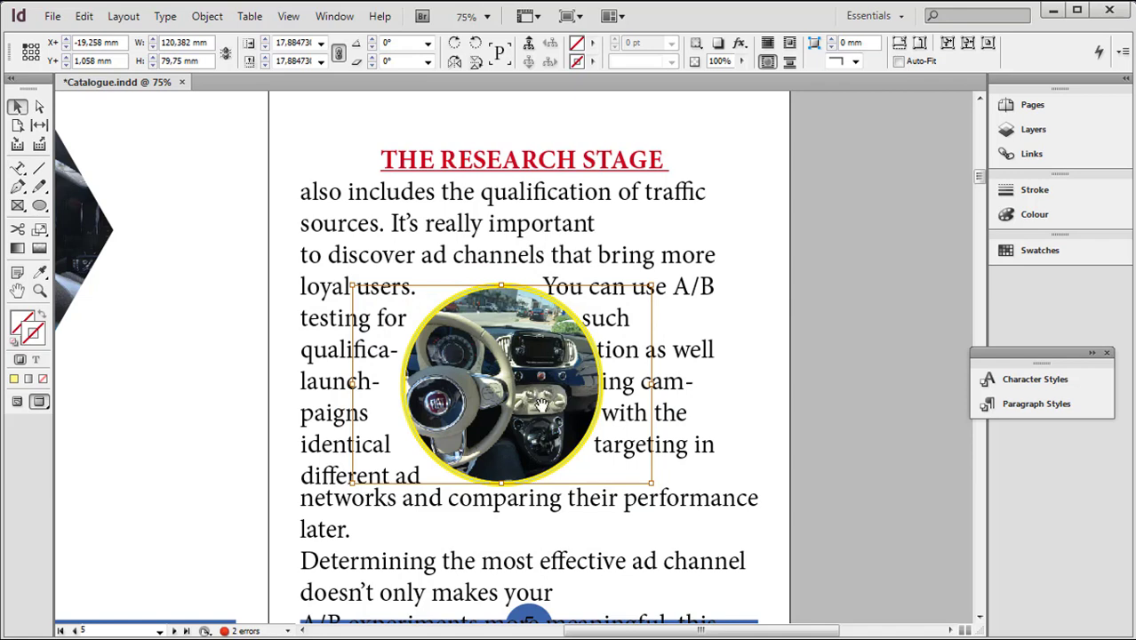
Try to shift the dashboard photo inside its yellow circular frame on page 5, and undo the shift
left_click_drag(549, 415, 504, 373)
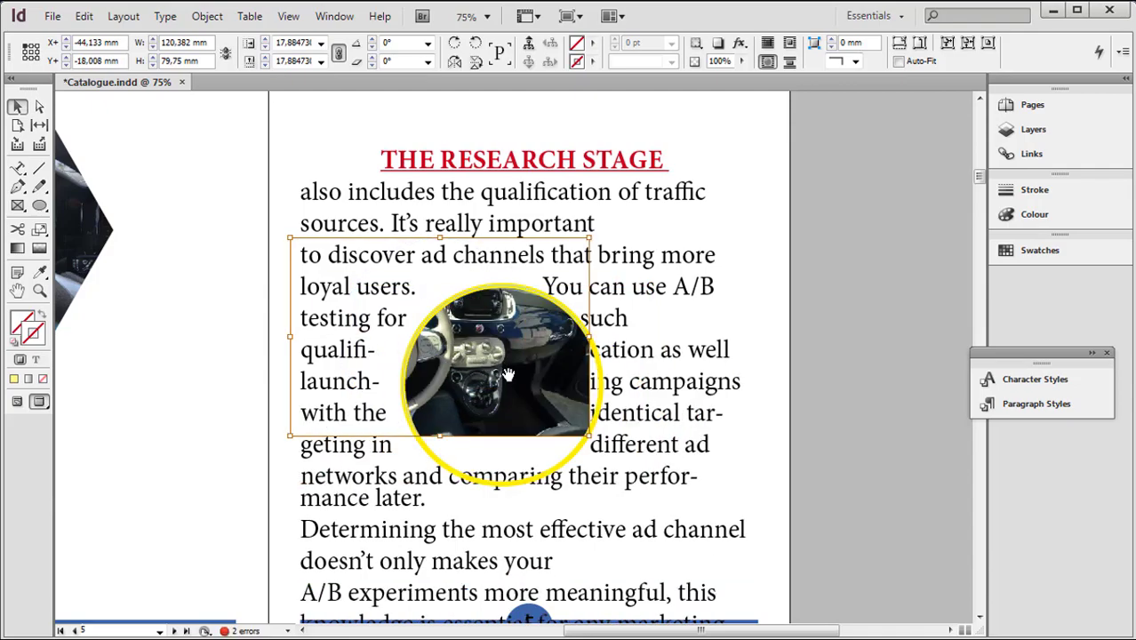
key("ctrl+z")
left_click(902, 384)
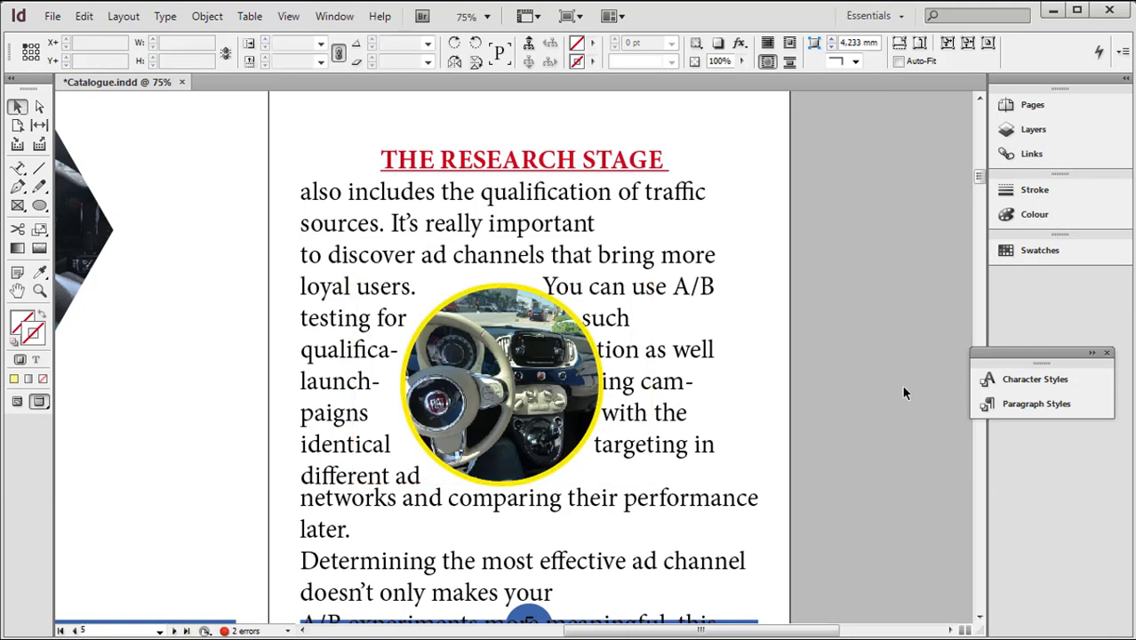
Select the yellow circular frame rather than its photo content and move both together to X 286, Y 148.5 mm
left_click(571, 415)
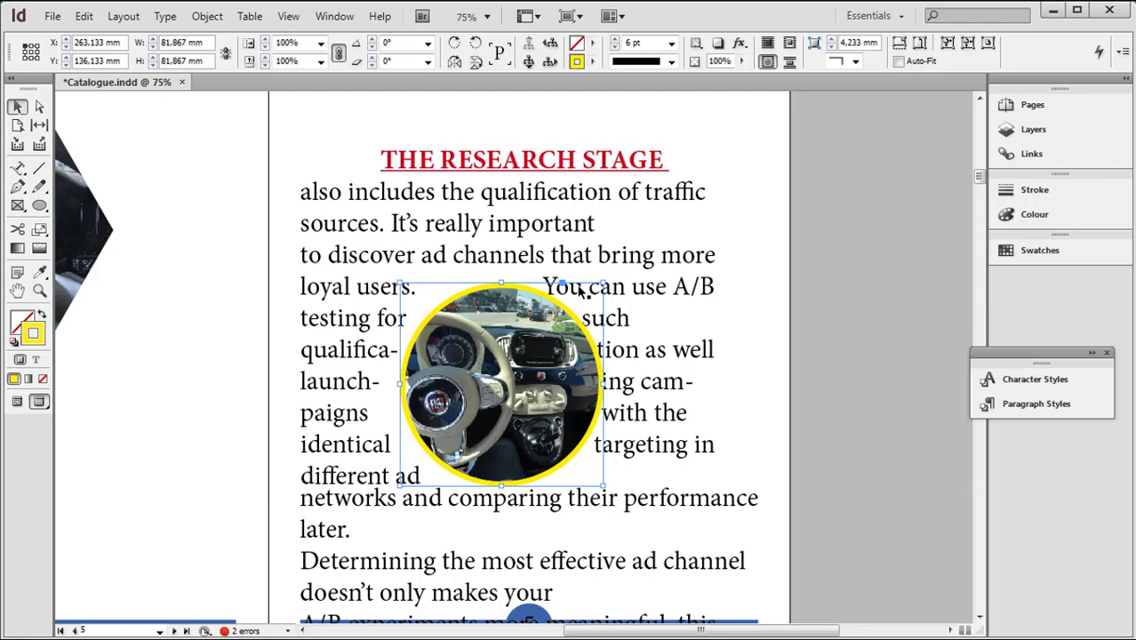
double_click(553, 374)
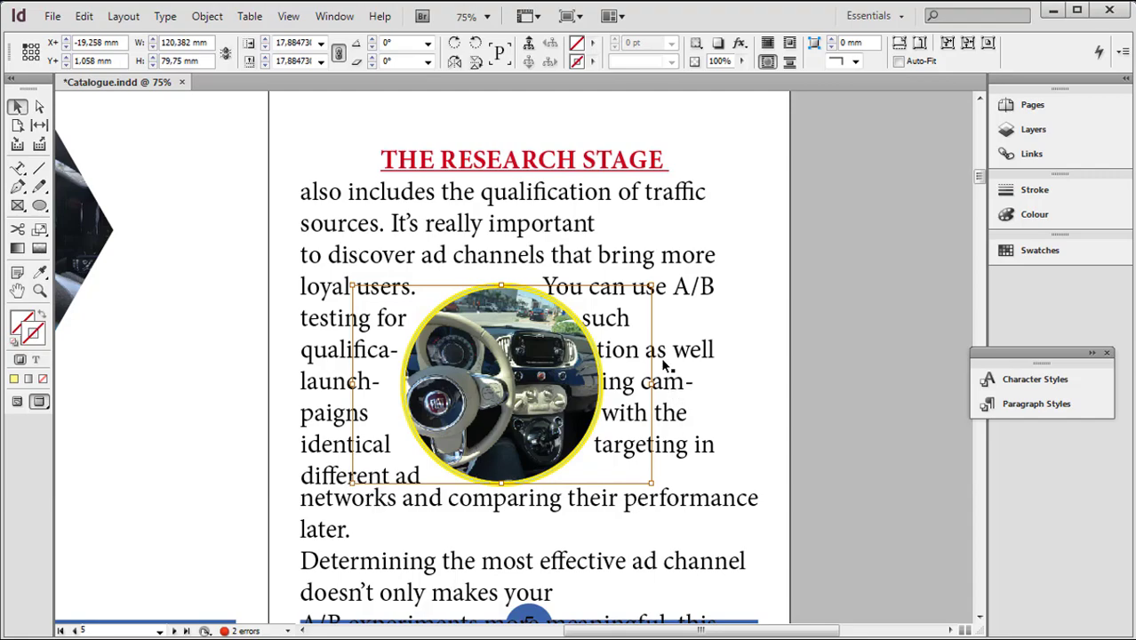
left_click(874, 412)
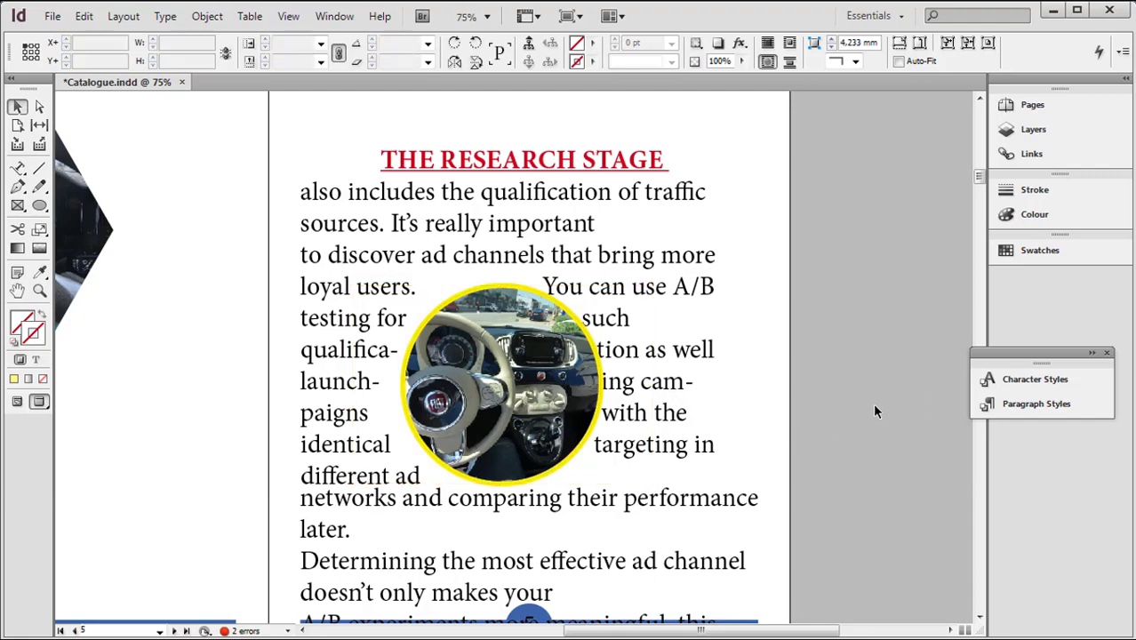
left_click(510, 381)
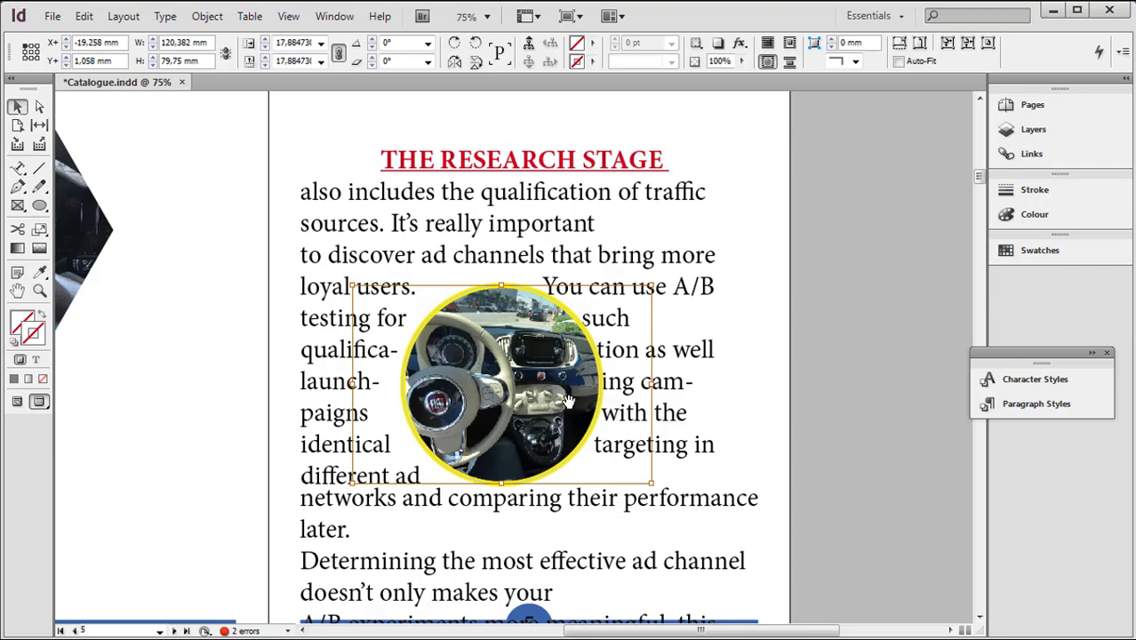
key("Escape")
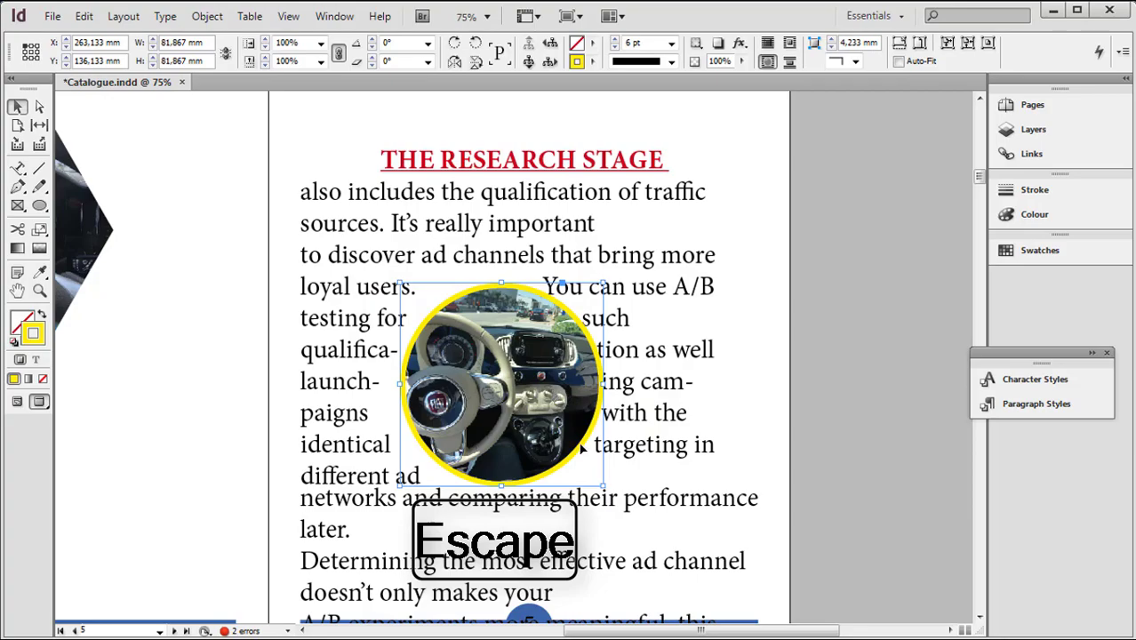
left_click_drag(582, 449, 636, 481)
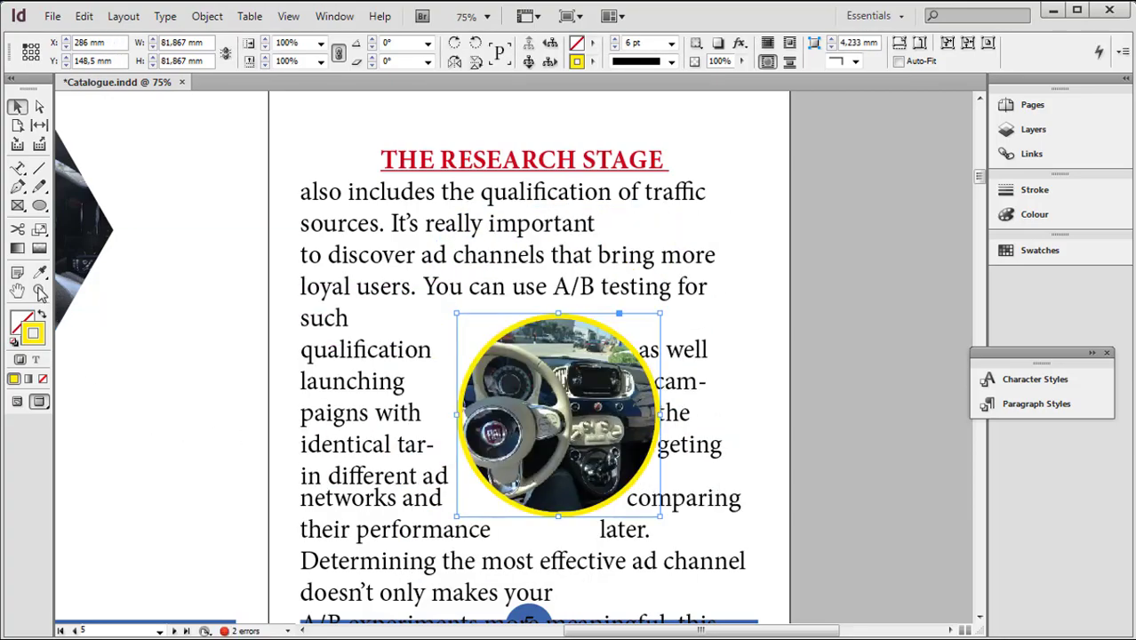
Try the yellow circular frame higher in the page 5 text, at about X 274, Y 107.6 mm, and undo the move
left_click(40, 290)
left_click(427, 444, "alt")
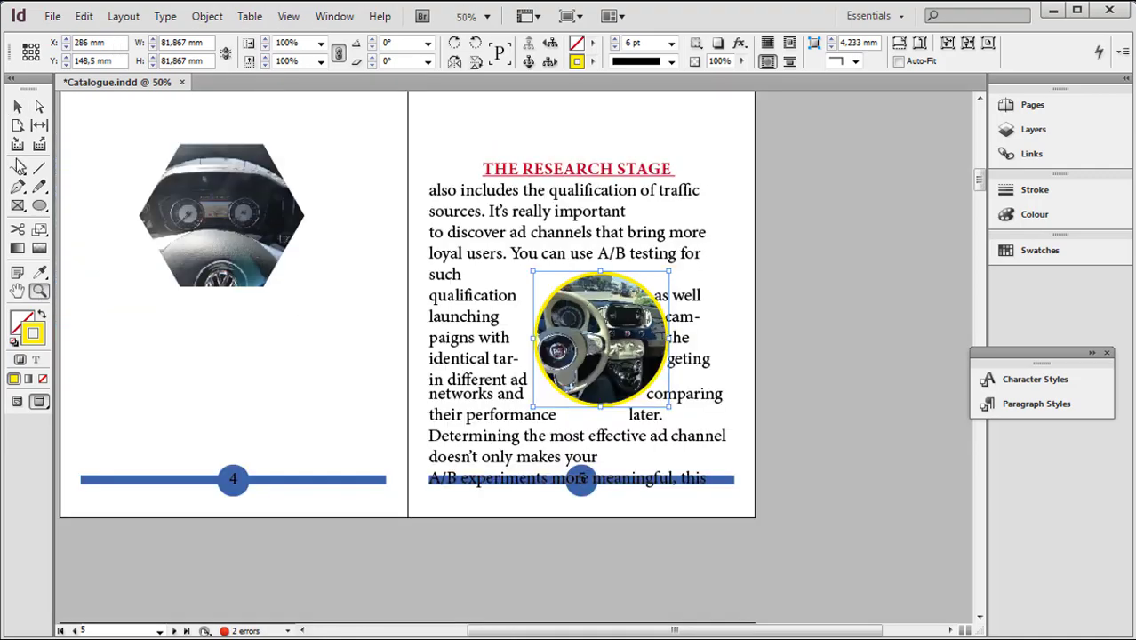
left_click(19, 106)
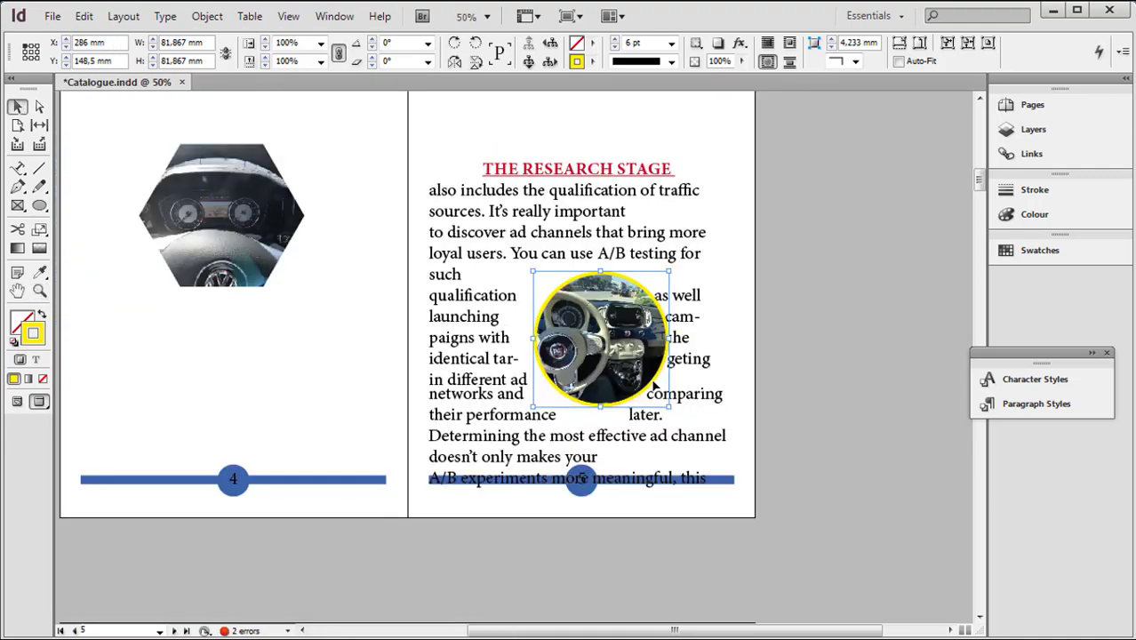
left_click_drag(654, 383, 634, 316)
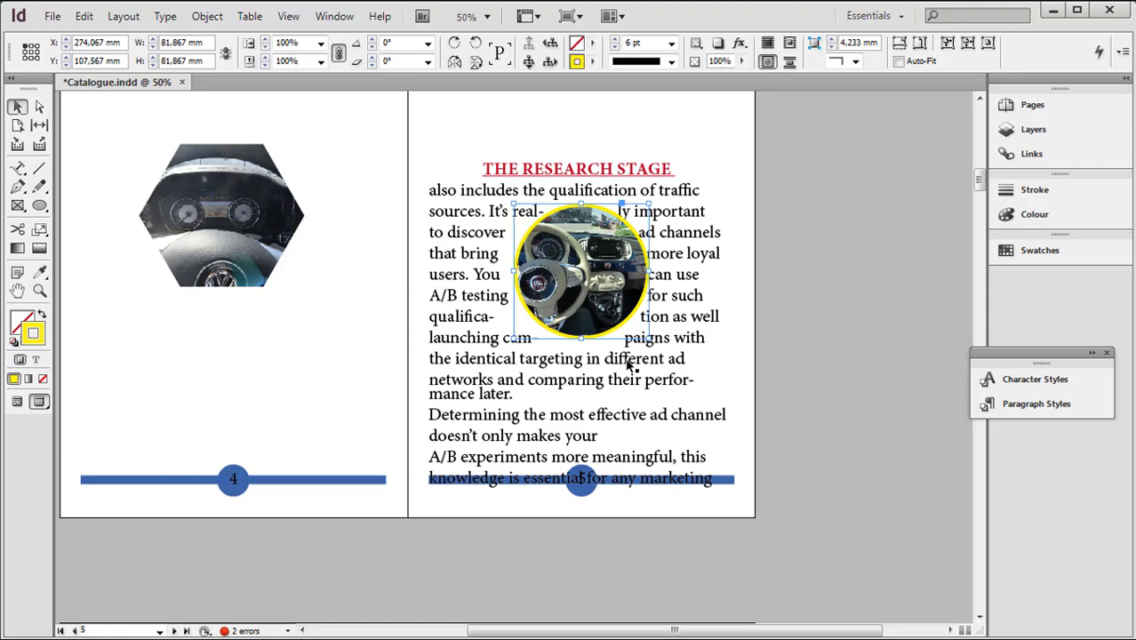
key("ctrl+z")
Try to move the blue car photo on page 3 by its content, and undo the move out of its red circular frame
scroll(817, 334, "up", 2)
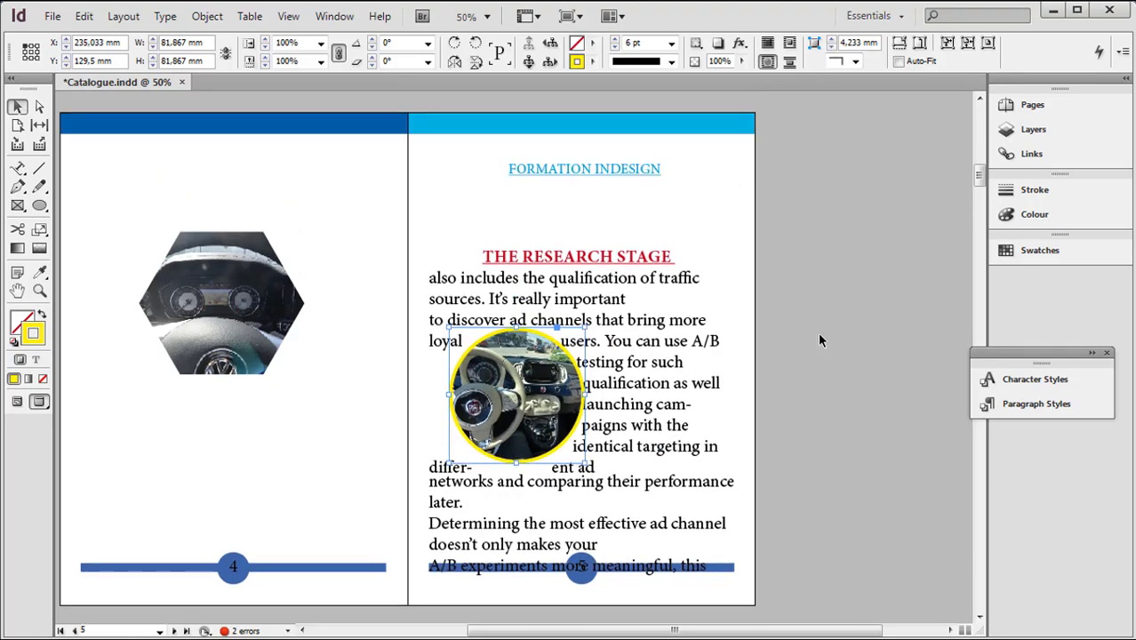
scroll(818, 331, "up", 10)
left_click(495, 255)
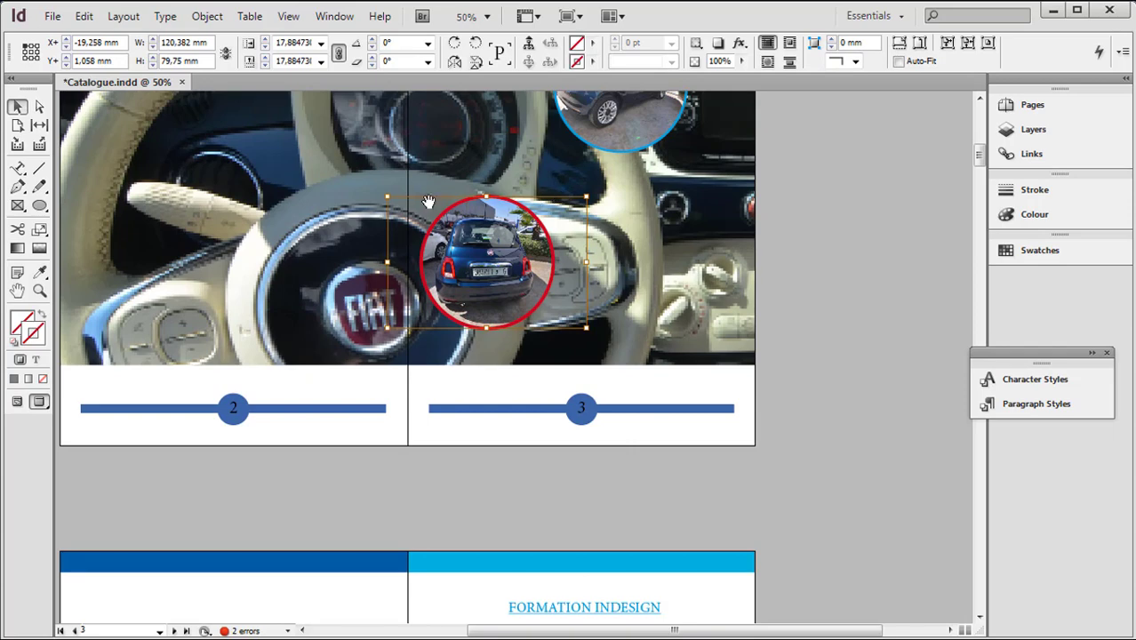
left_click(765, 302)
left_click_drag(496, 253, 686, 510)
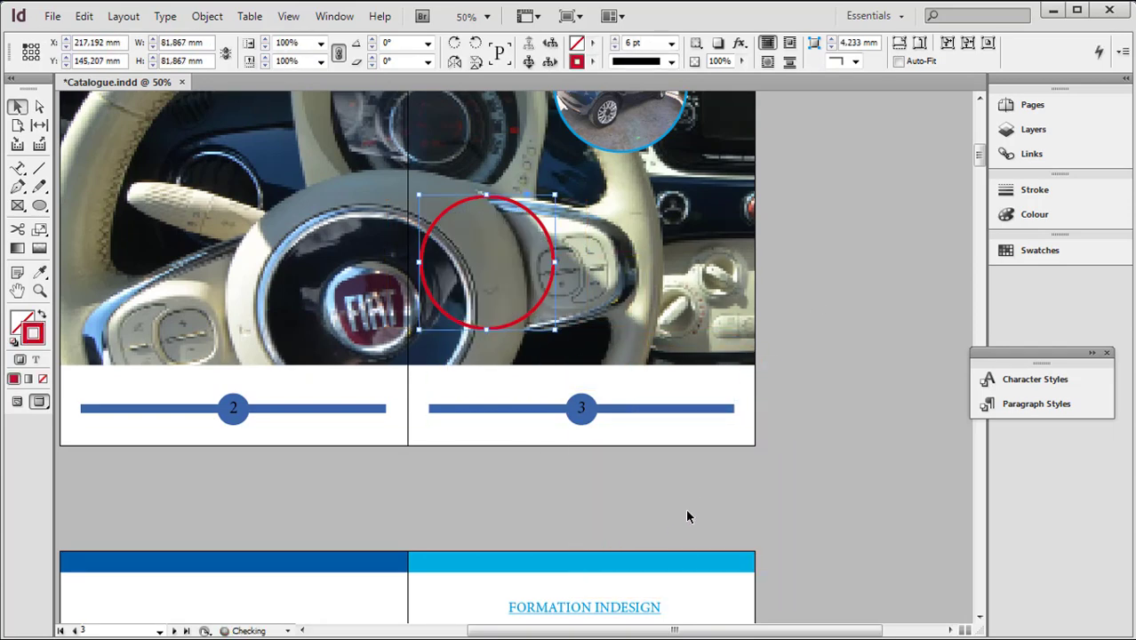
key("ctrl+z")
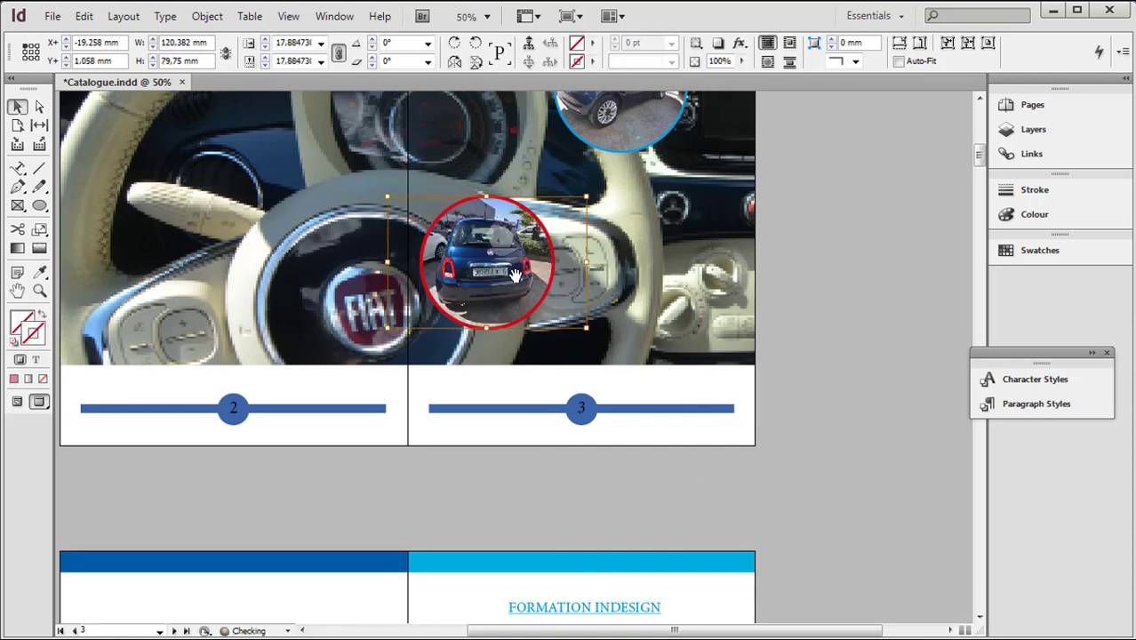
Move the red circular frame with the blue car from page 3 to page 5's lower right, and the yellow one to the text's upper left
left_click(528, 257)
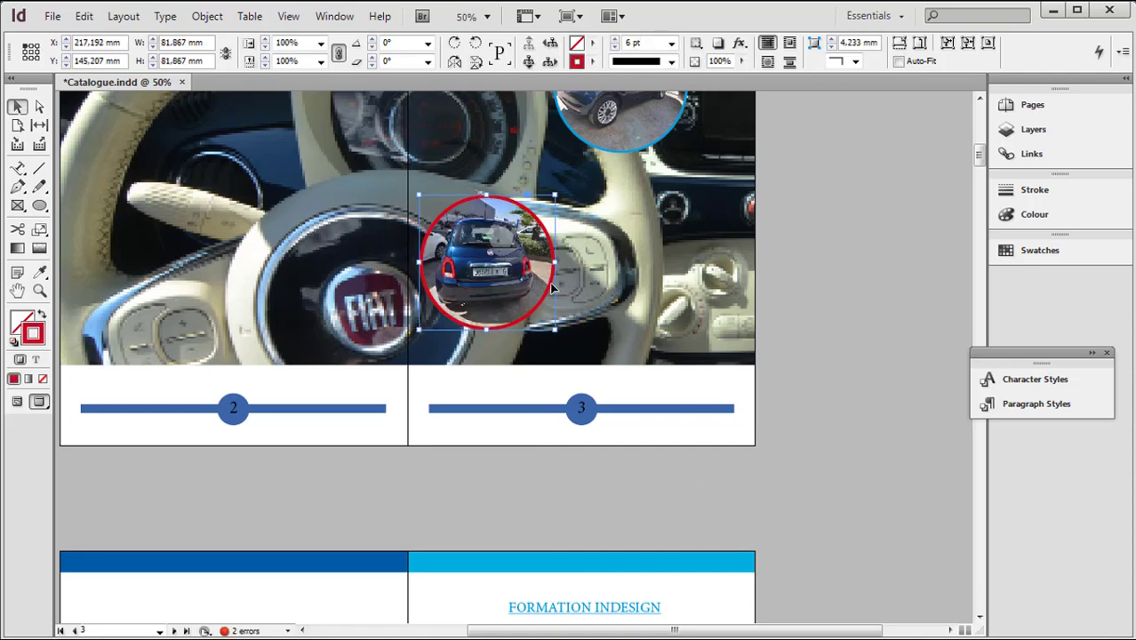
left_click_drag(553, 300, 690, 547)
scroll(760, 475, "down", 5)
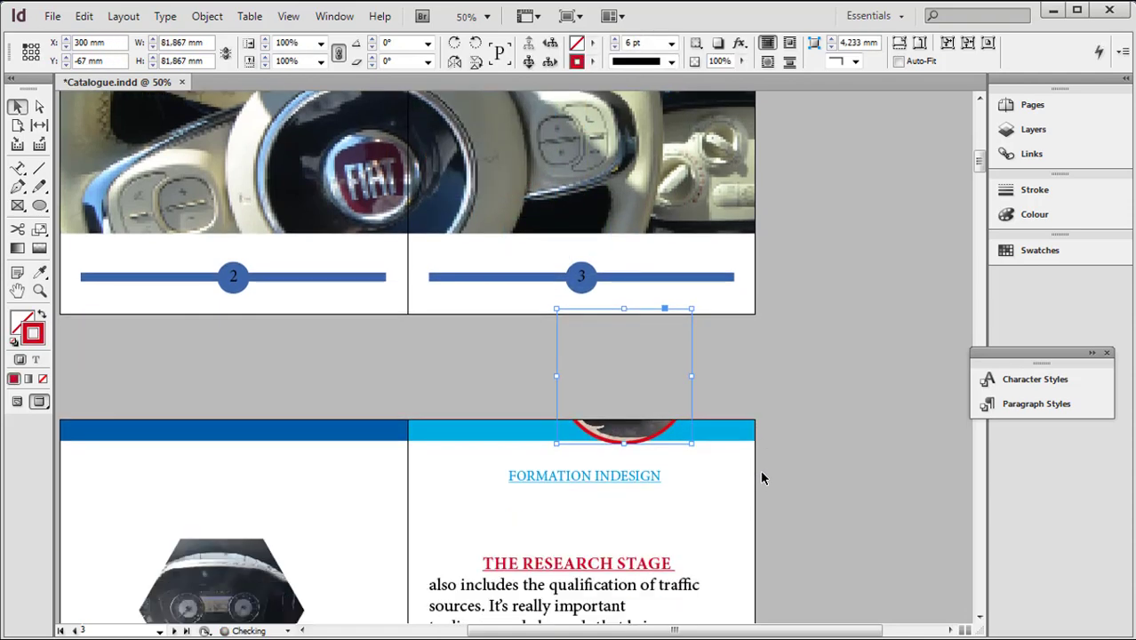
left_click_drag(671, 344, 695, 590)
scroll(754, 505, "down", 4)
scroll(757, 504, "down", 1)
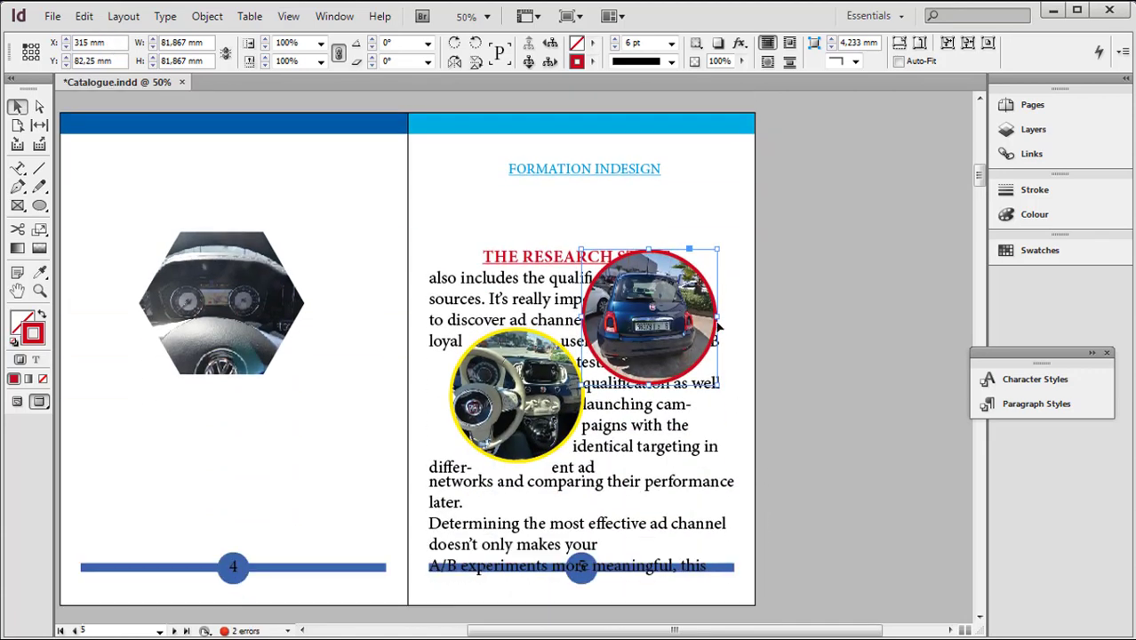
left_click_drag(711, 350, 720, 518)
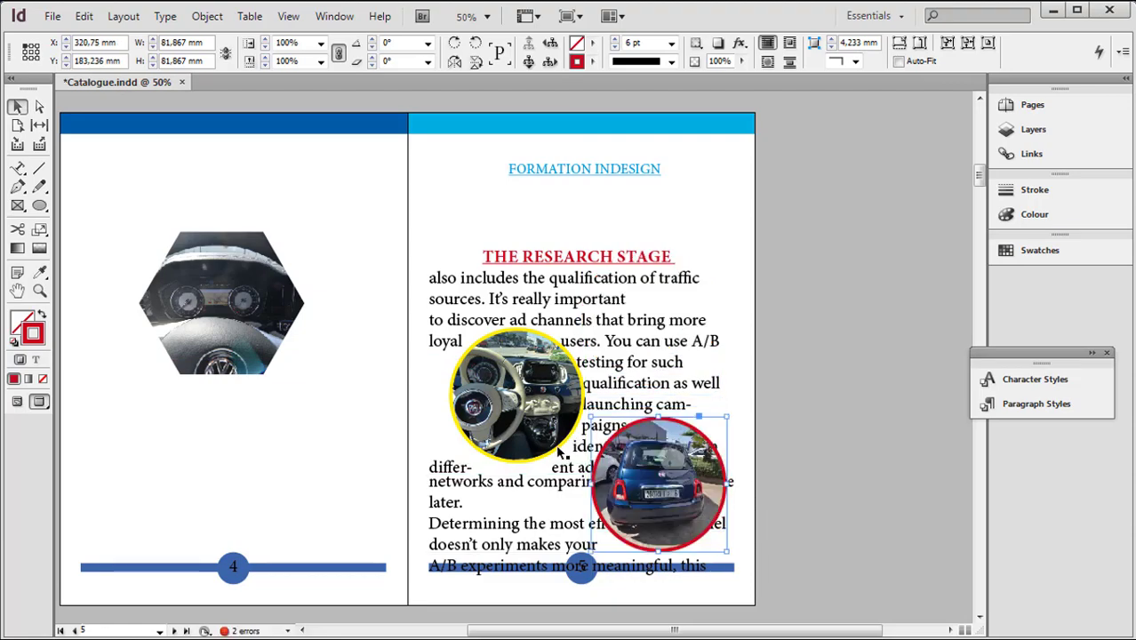
left_click_drag(560, 454, 538, 414)
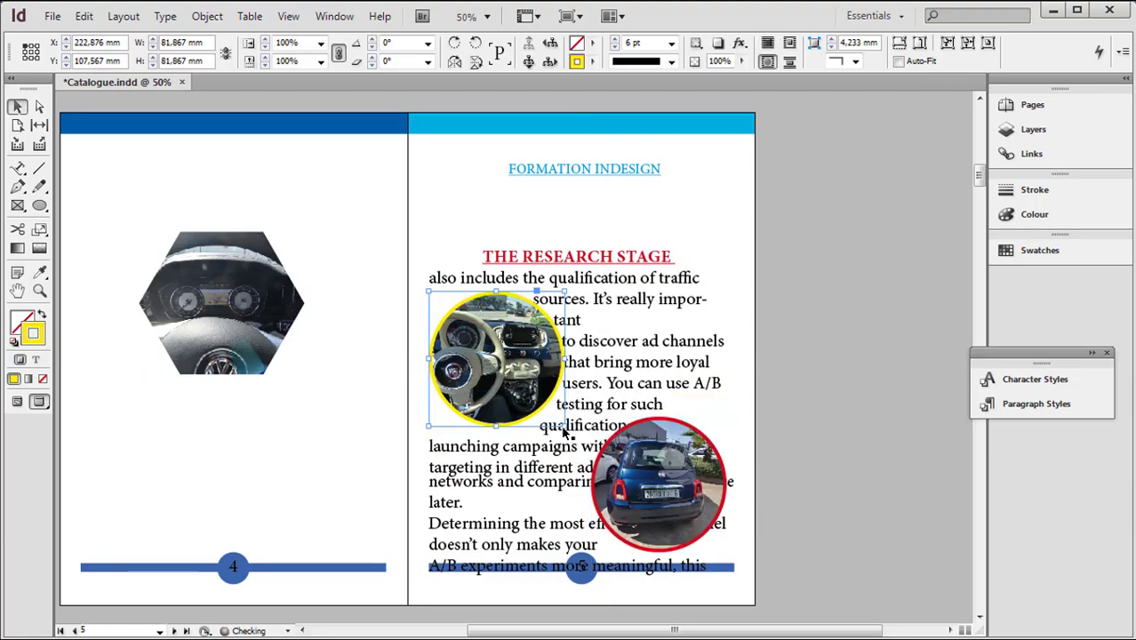
Wrap the page 5 text around the object shape of the red-ringed car photo, and deselect it
left_click(724, 498)
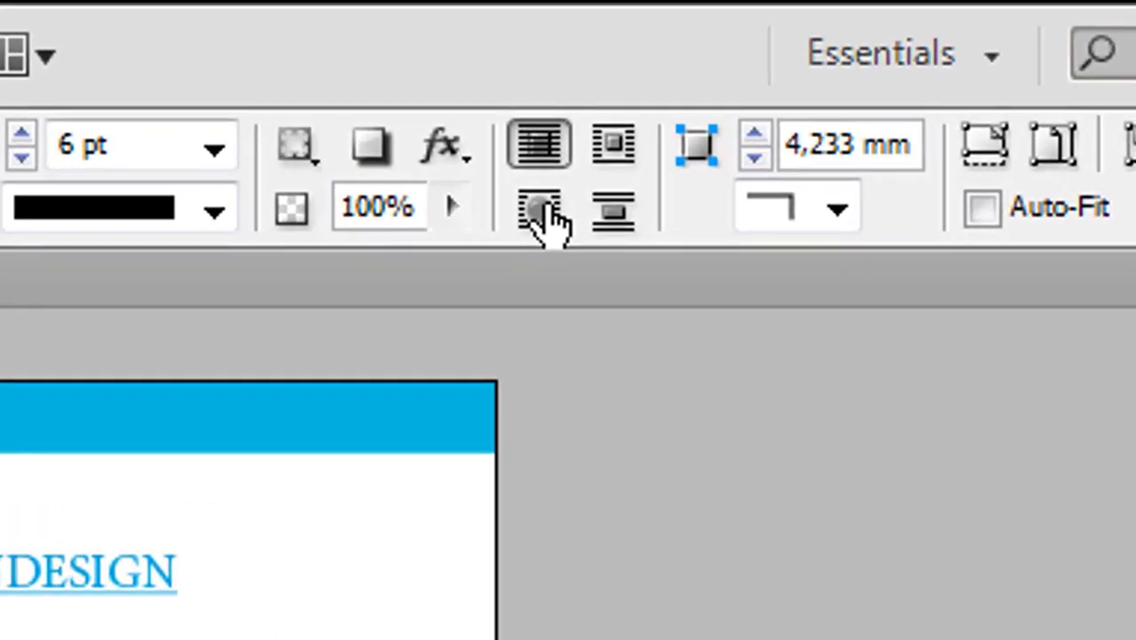
left_click(767, 64)
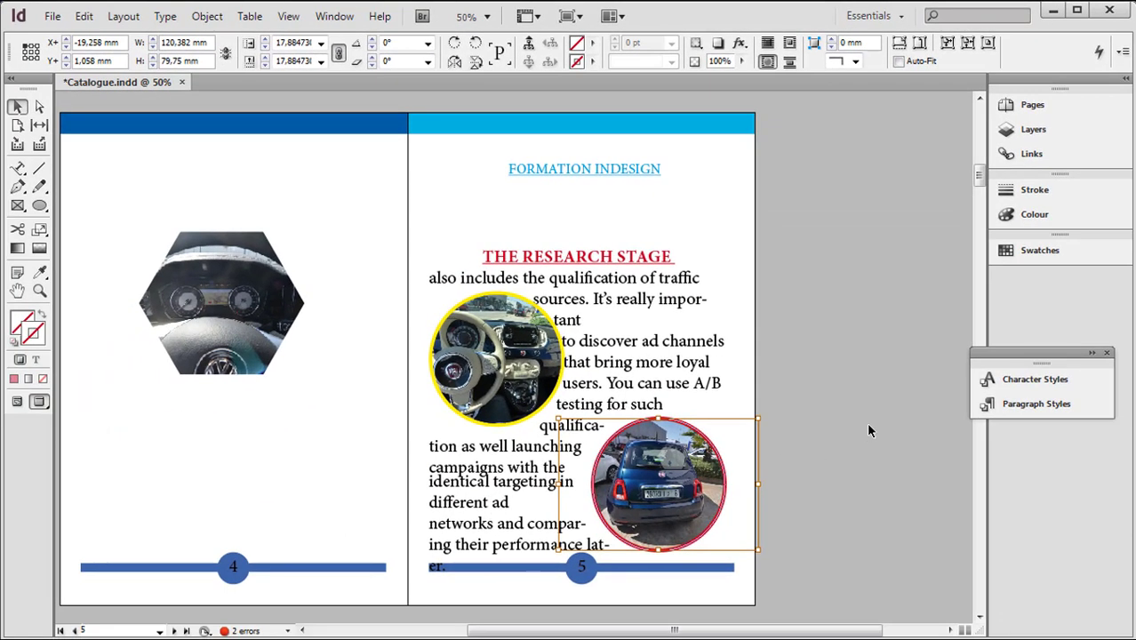
left_click(867, 425)
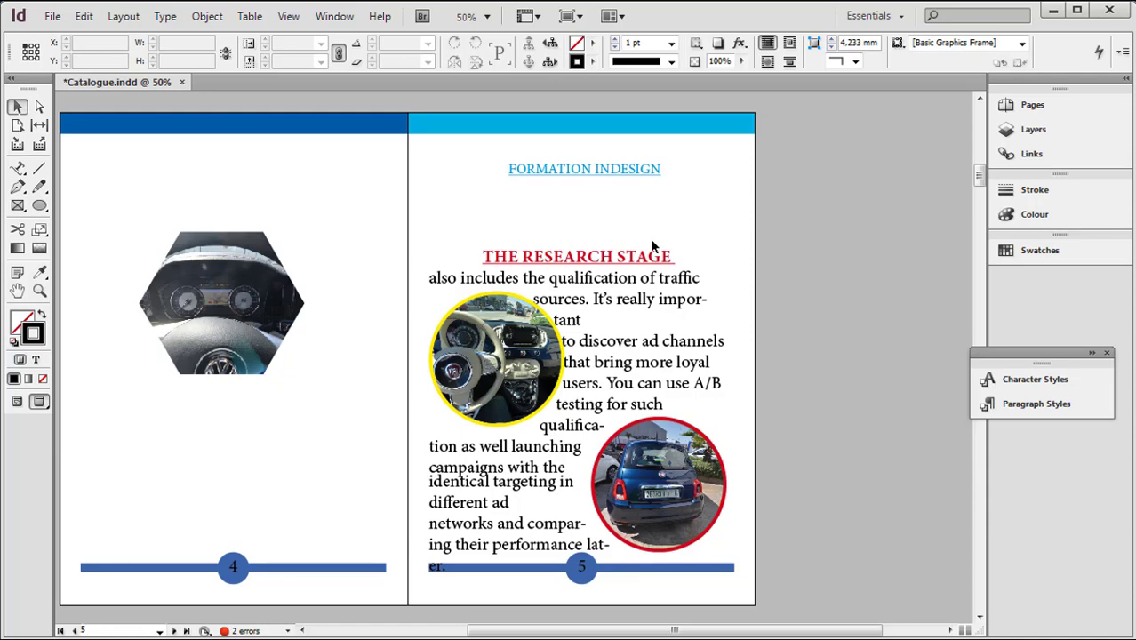
Switch to the Voiture folder in Windows Explorer and place 1558105419.png over the page 6 text at about 108 by 72 mm
scroll(594, 367, "down", 5)
scroll(594, 366, "down", 4)
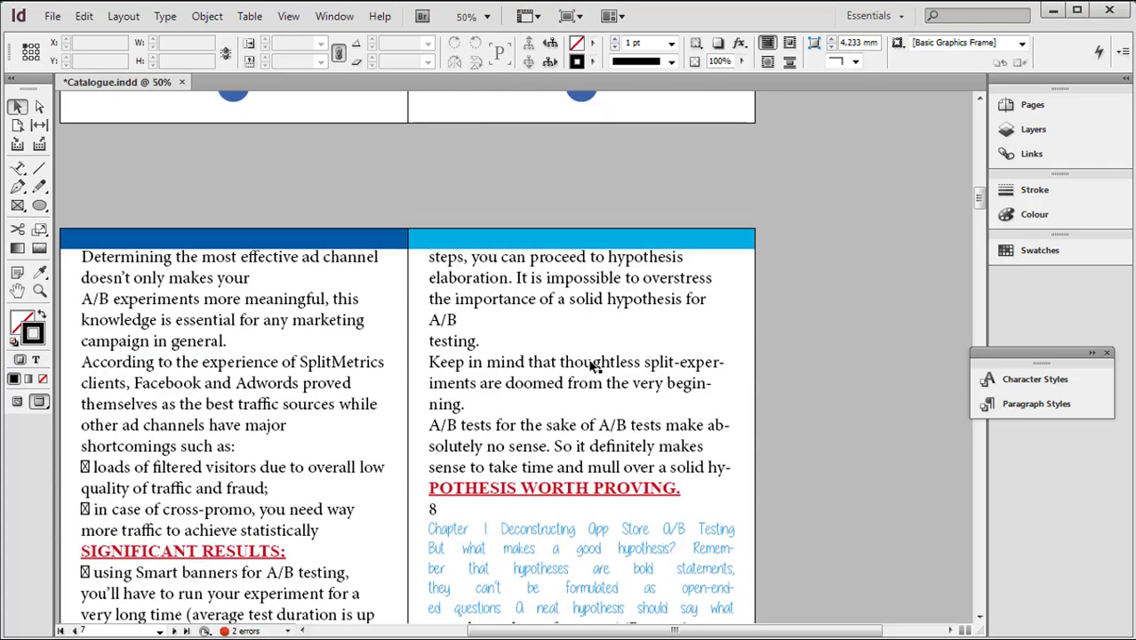
left_click(222, 252)
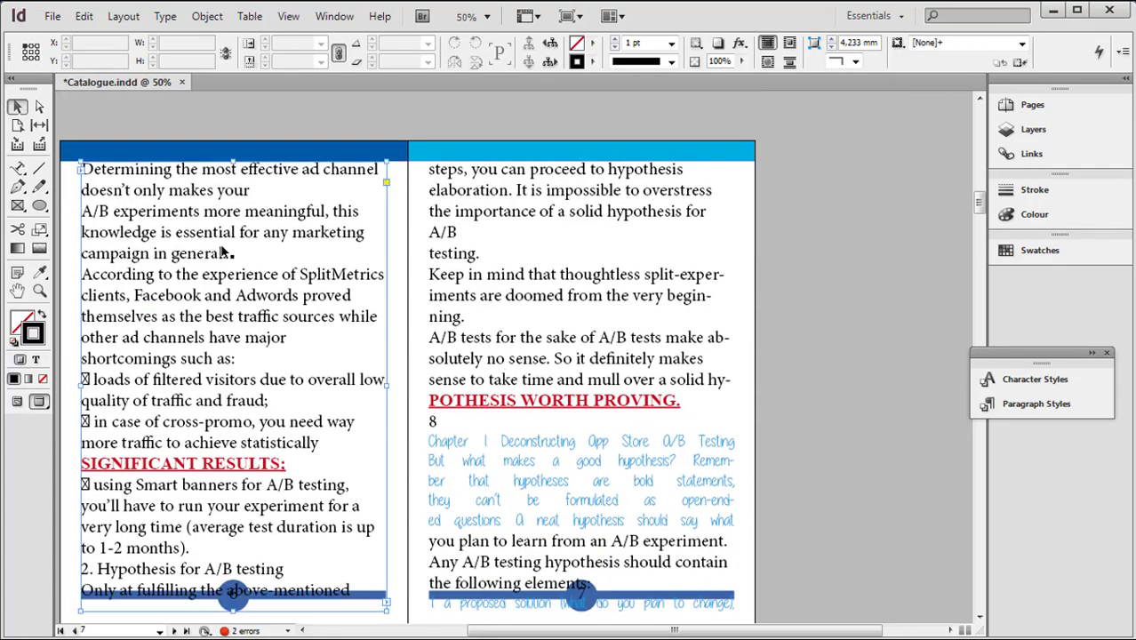
left_click(857, 332)
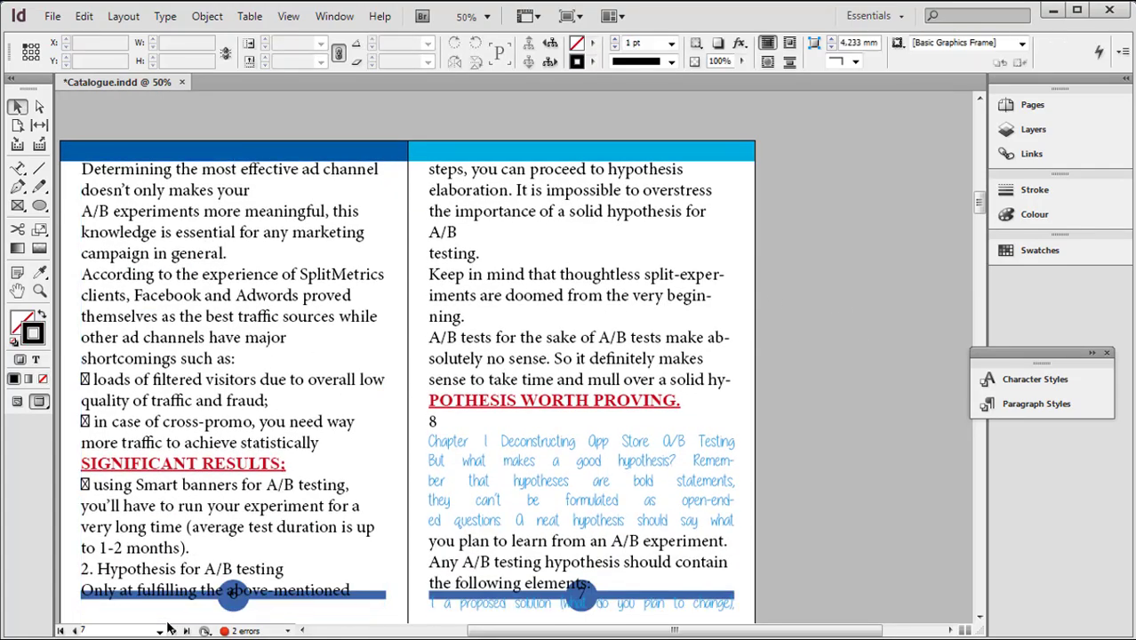
mouse_move(213, 635)
left_click(337, 589)
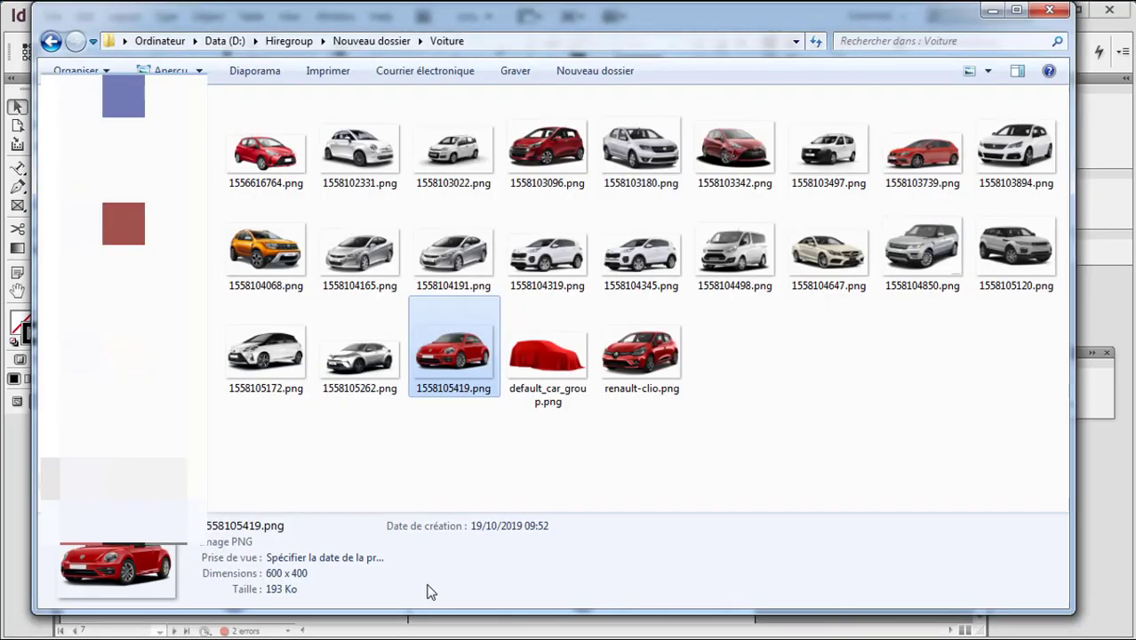
left_click_drag(274, 14, 720, 67)
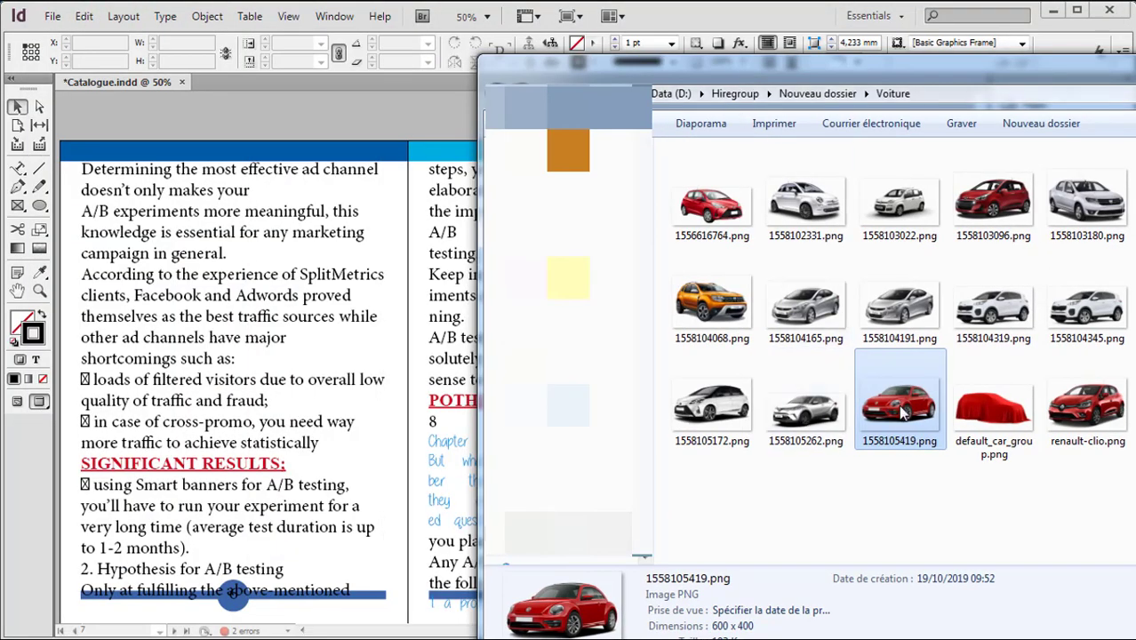
left_click_drag(902, 410, 220, 330)
left_click_drag(120, 247, 298, 353)
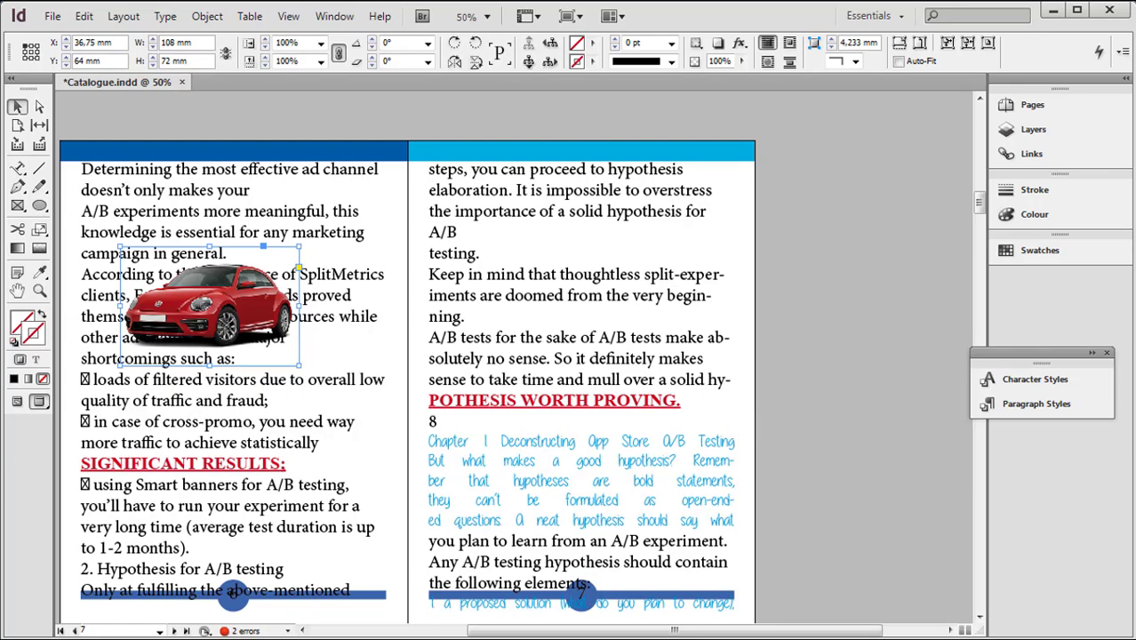
key("alt+Tab")
left_click_drag(900, 67, 281, 249)
left_click(815, 247)
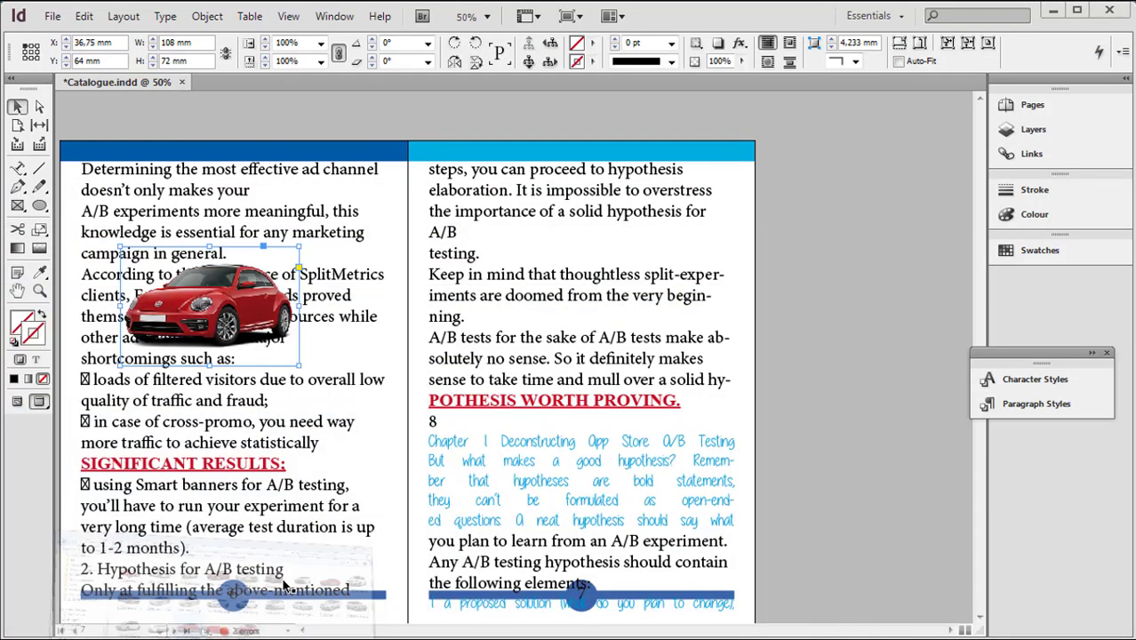
Try to shift the red car image inside its frame on page 6, and undo the shift
left_click_drag(608, 631, 527, 635)
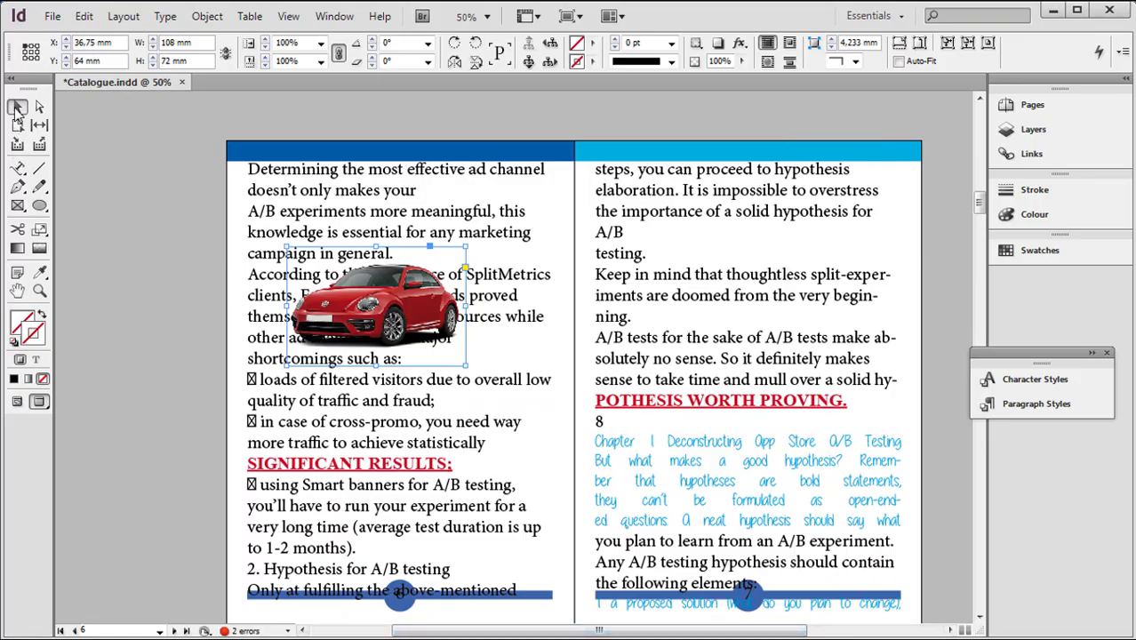
left_click(16, 108)
left_click_drag(374, 307, 400, 313)
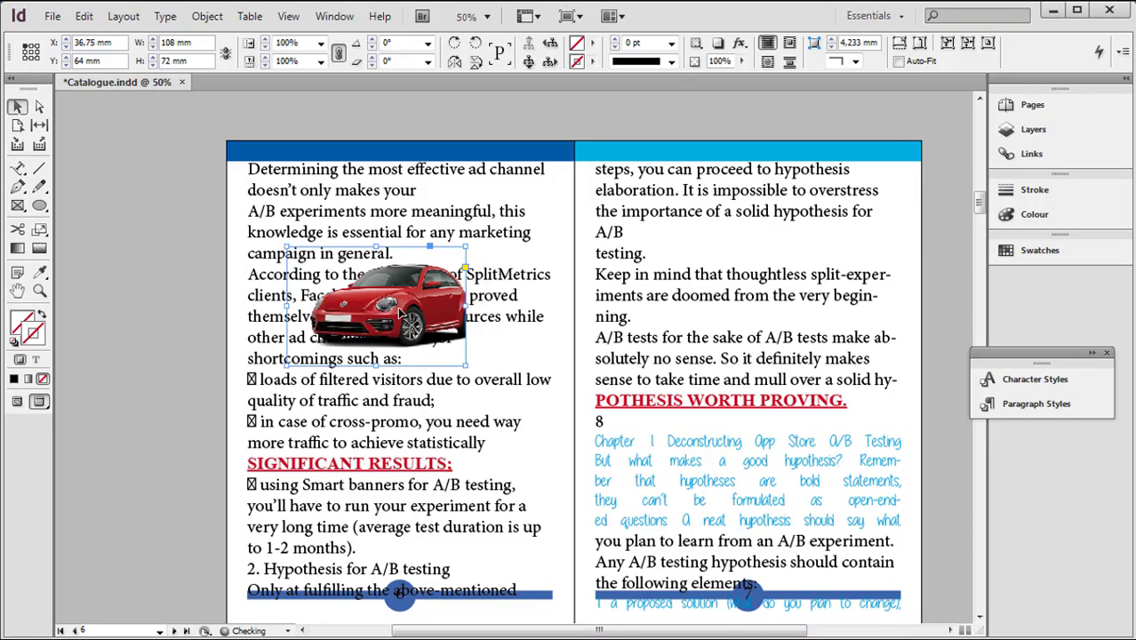
key("ctrl+z")
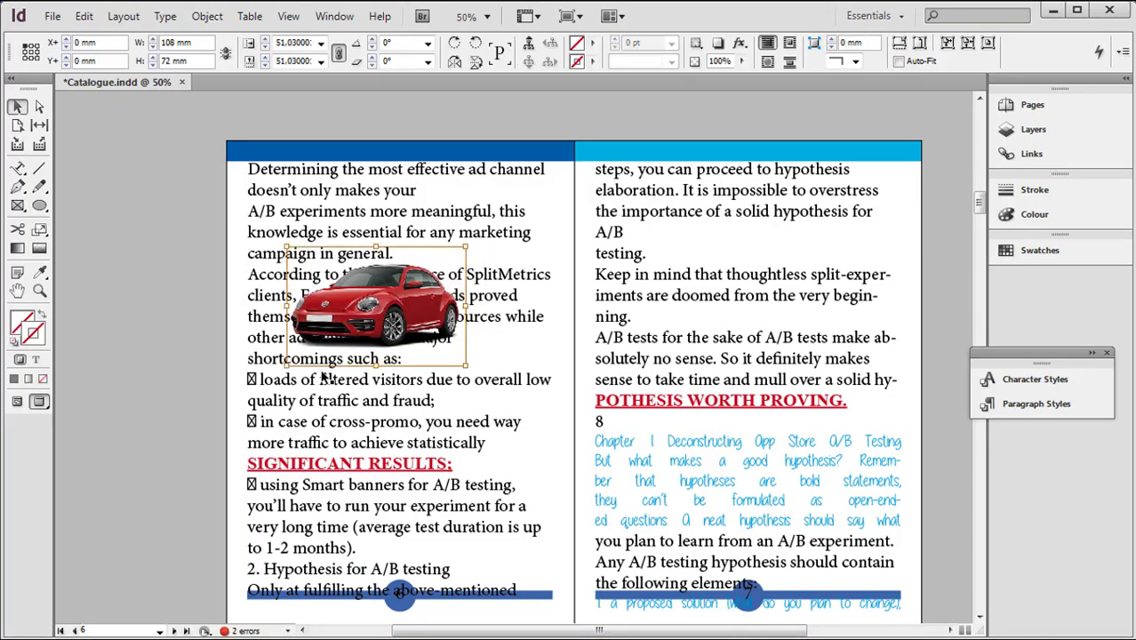
Move the red car's frame to X 39, Y 90.75 mm on page 6 and set its text wrap to Jump Object
left_click(132, 309)
left_click(365, 322)
left_click(367, 313)
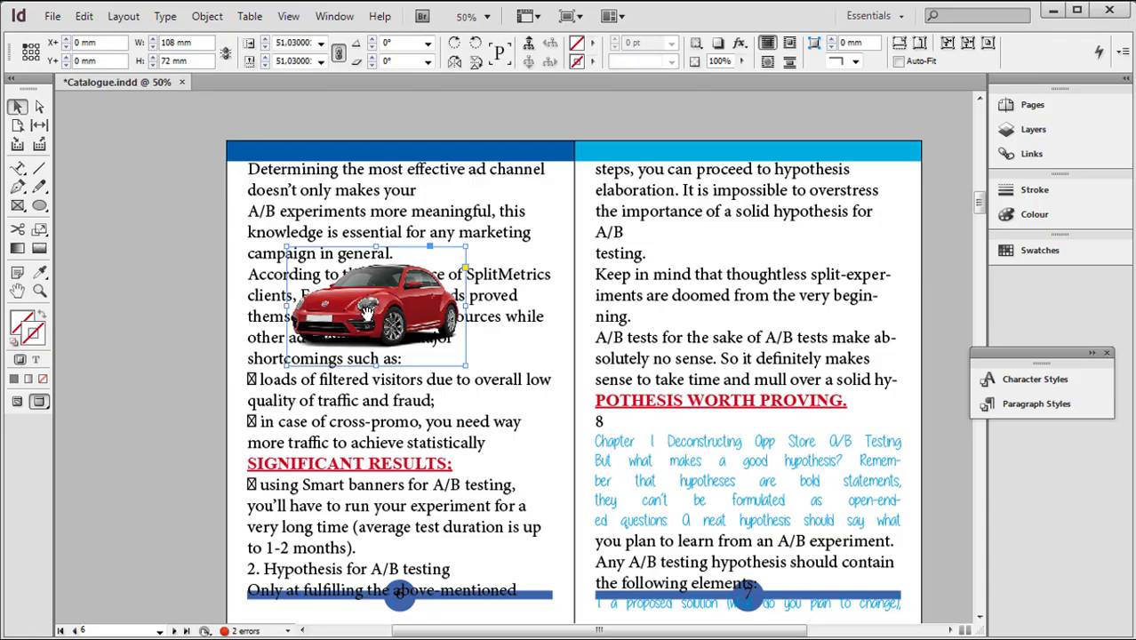
left_click_drag(400, 364, 404, 413)
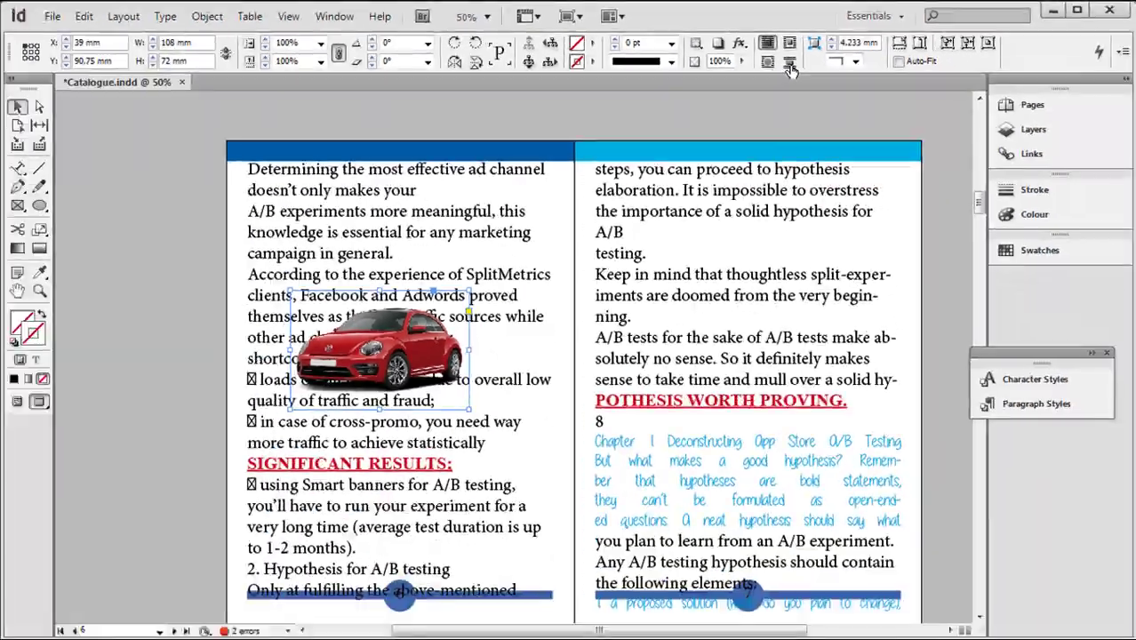
left_click(790, 69)
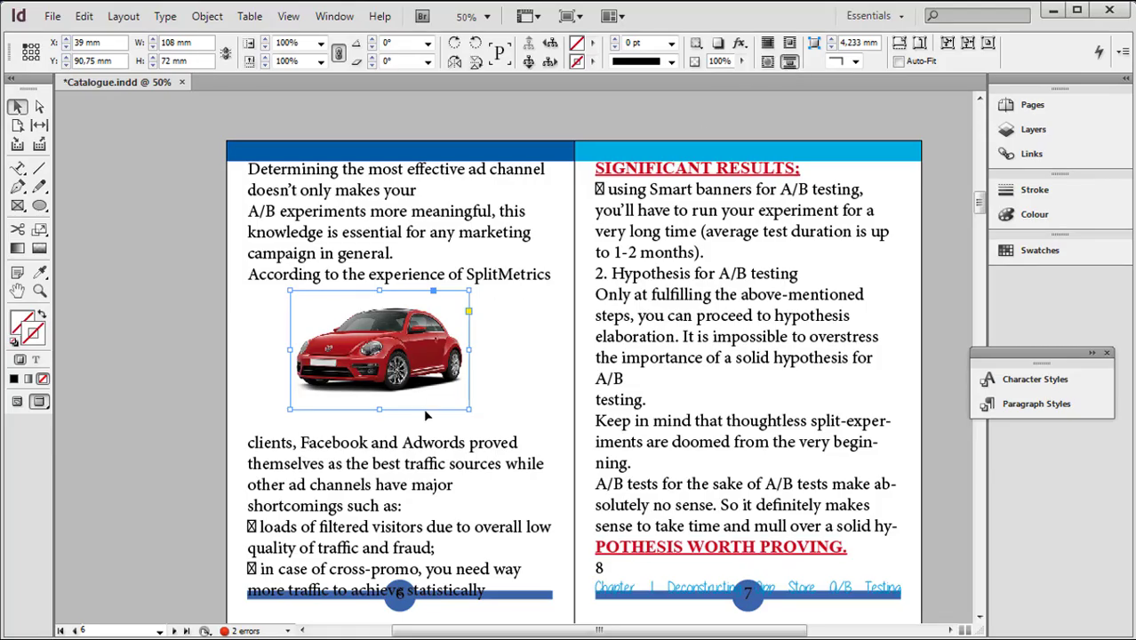
Move the red car's frame onto page 7, return it to page 6 at X 36, Y 128.25 mm, and wrap text around its bounding box
left_click_drag(425, 411, 777, 349)
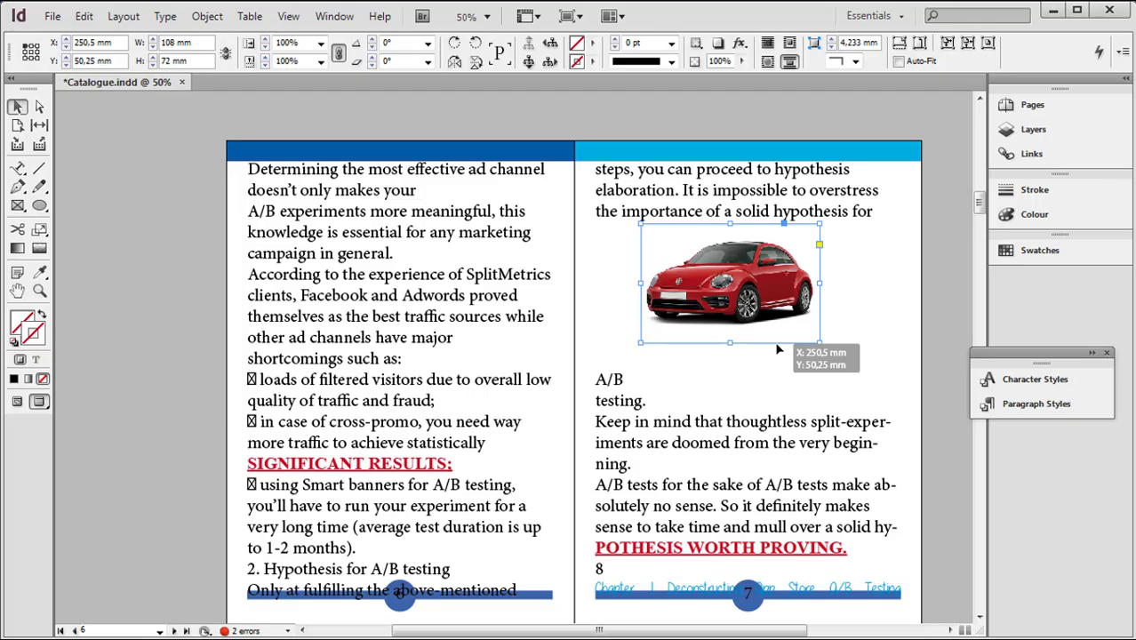
left_click_drag(777, 349, 424, 478)
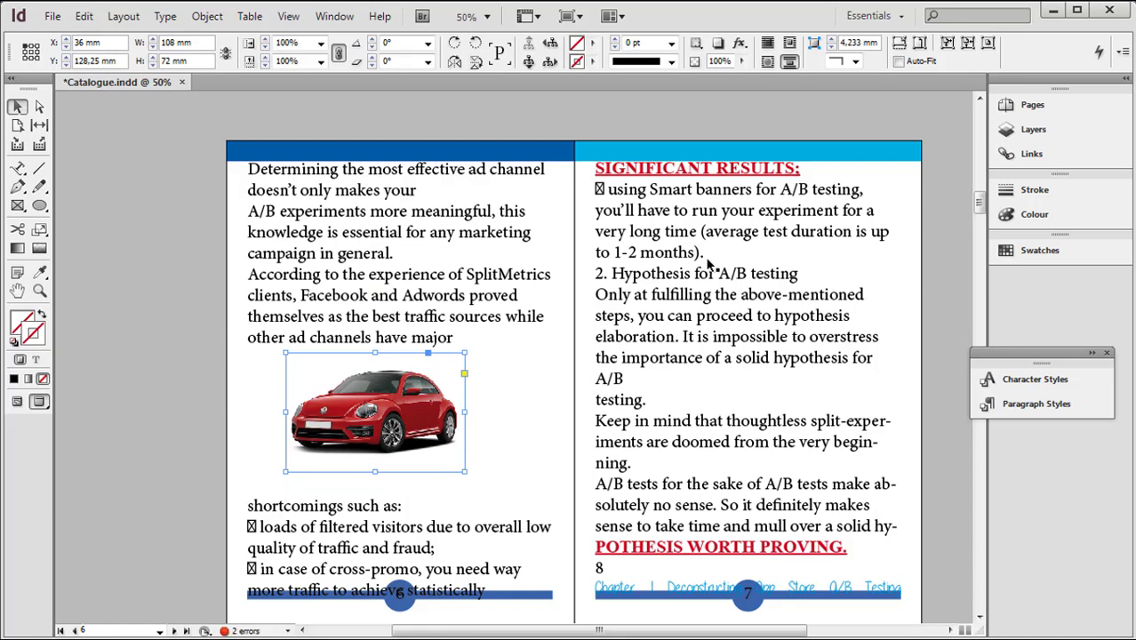
left_click(766, 64)
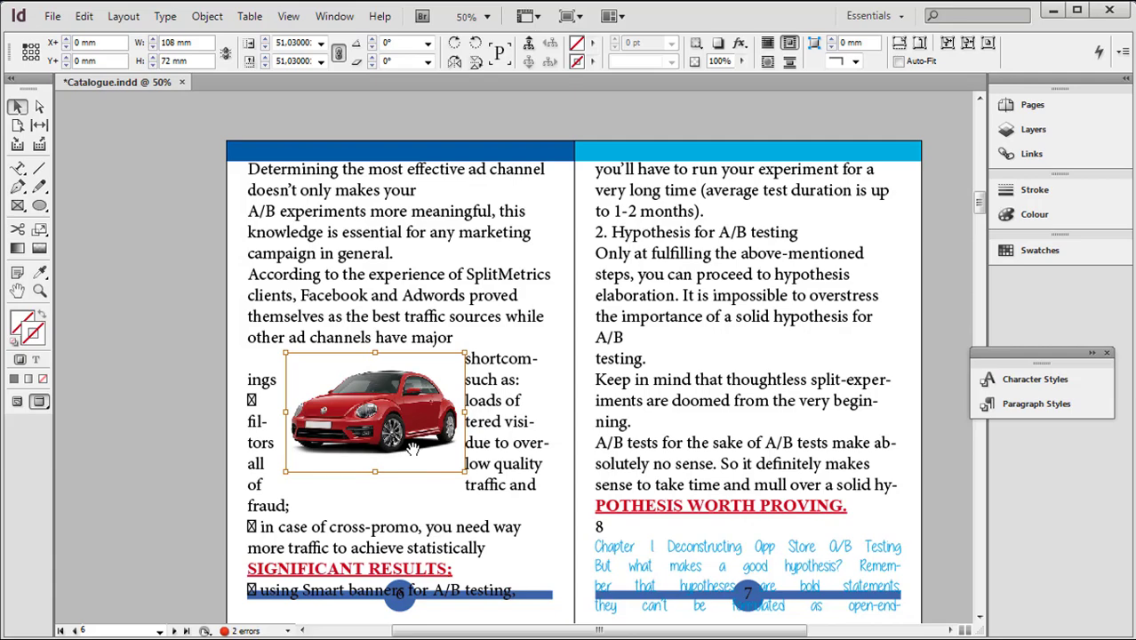
Open the Text Wrap settings for the red car and wrap text around its object shape with the contour type Alpha Channel
left_click(172, 304)
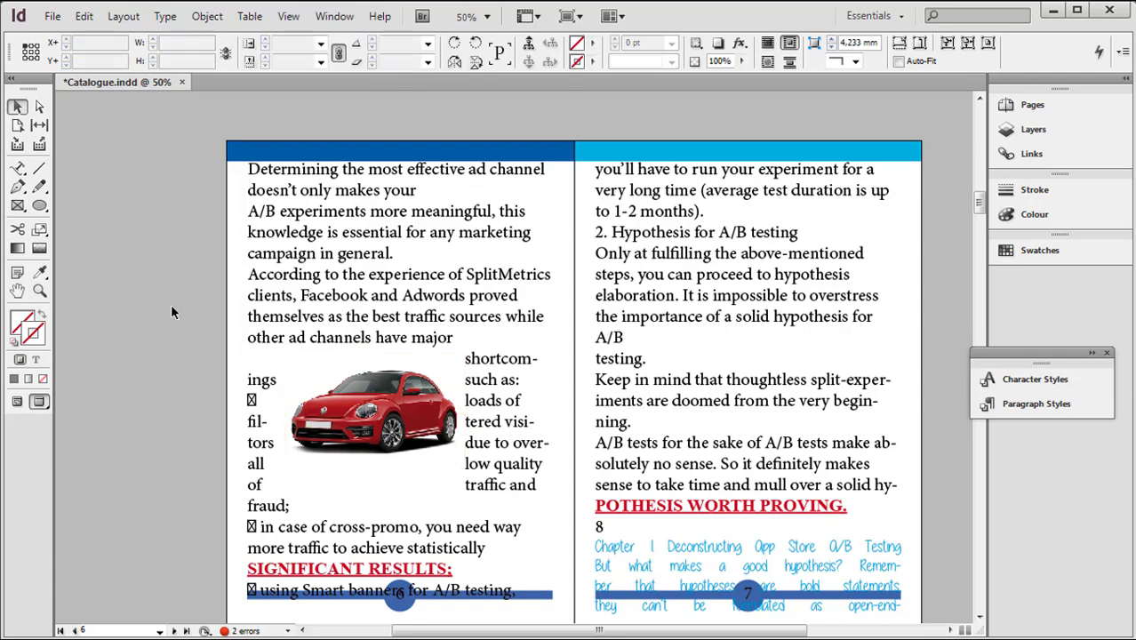
left_click(404, 411)
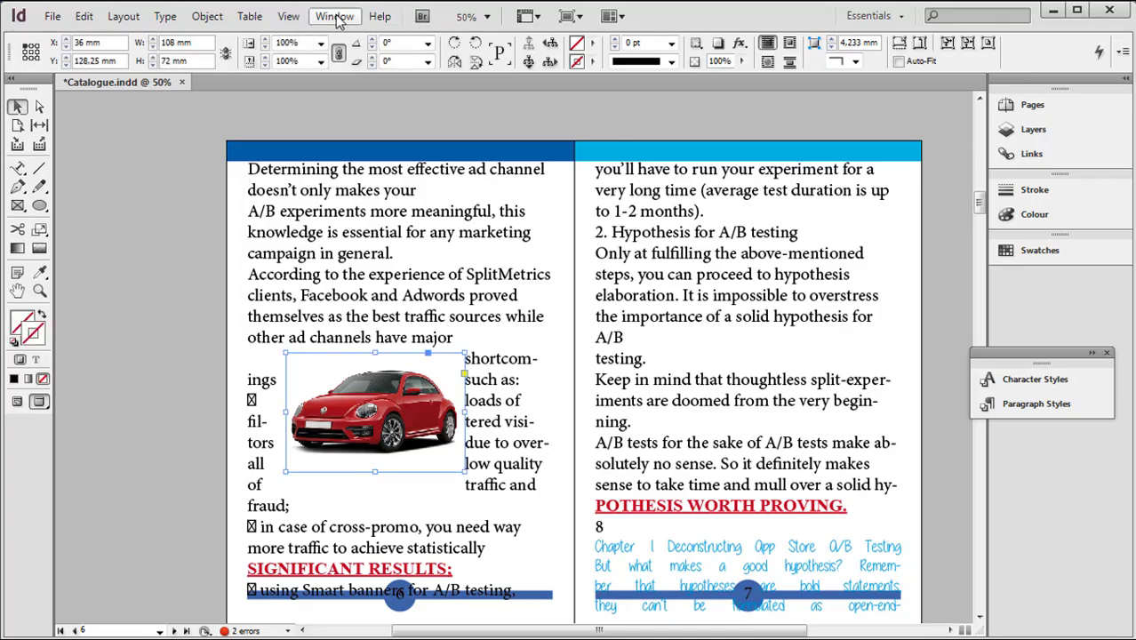
left_click(334, 17)
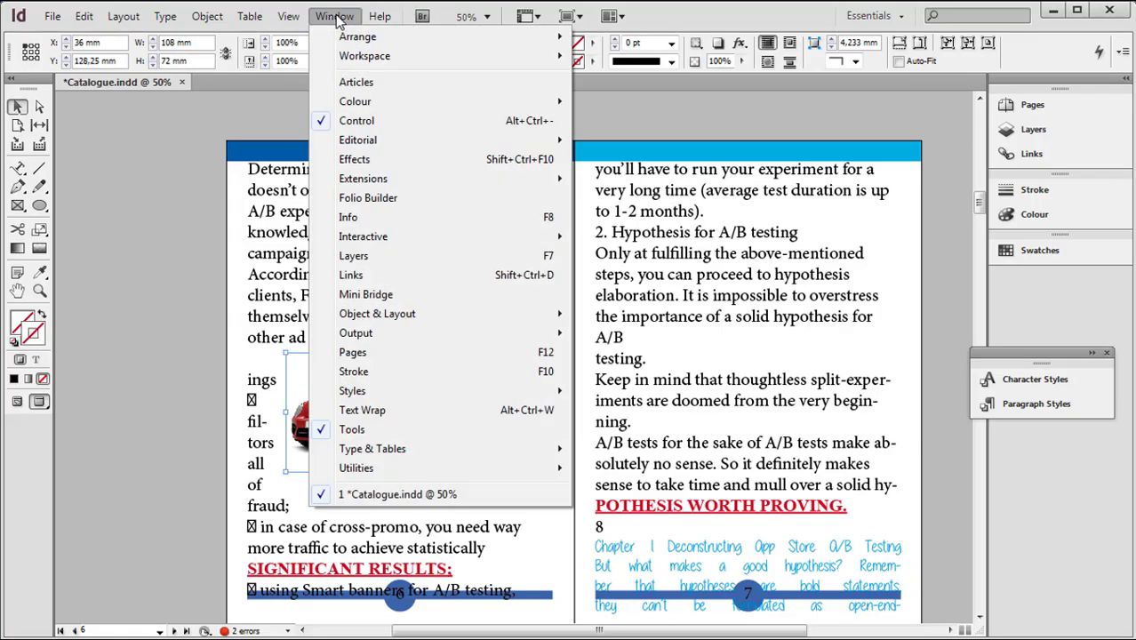
left_click(361, 410)
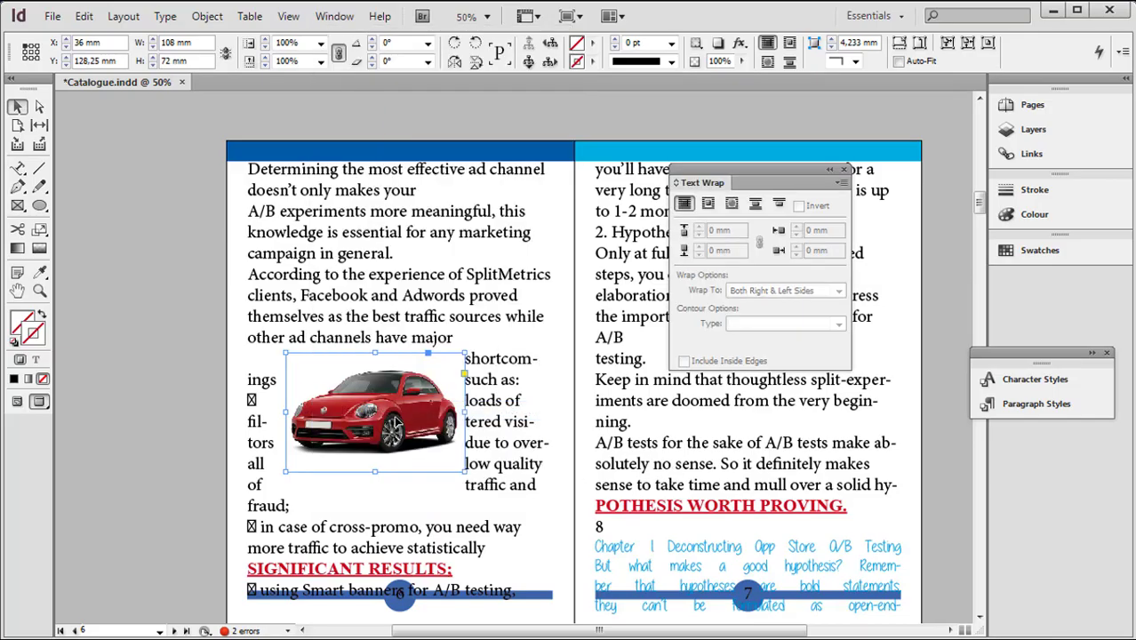
left_click(732, 204)
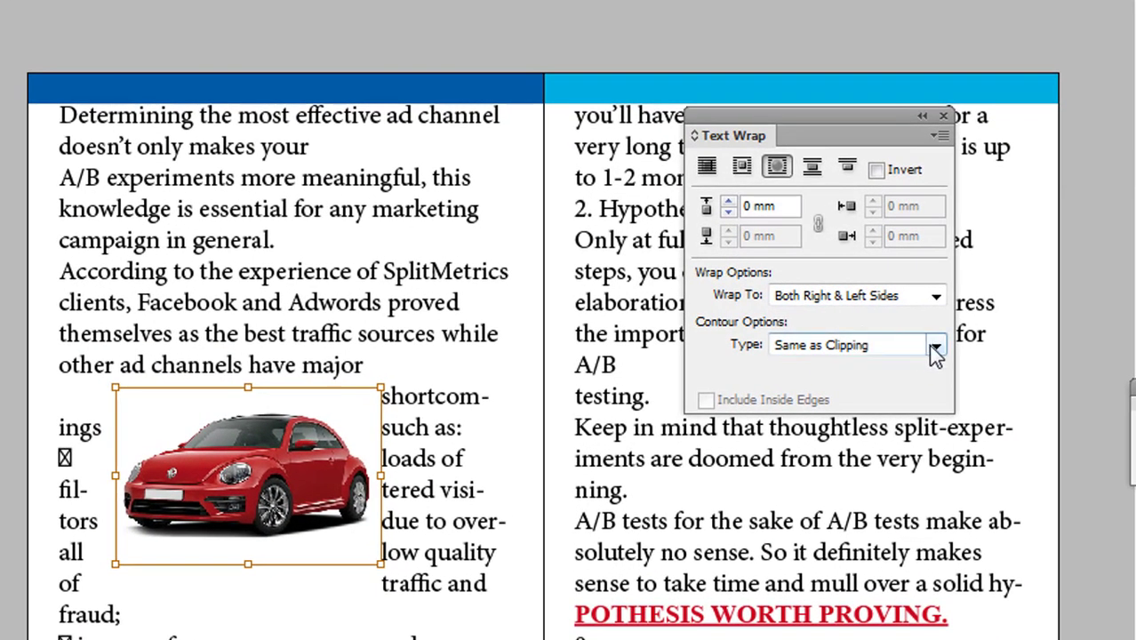
left_click(935, 347)
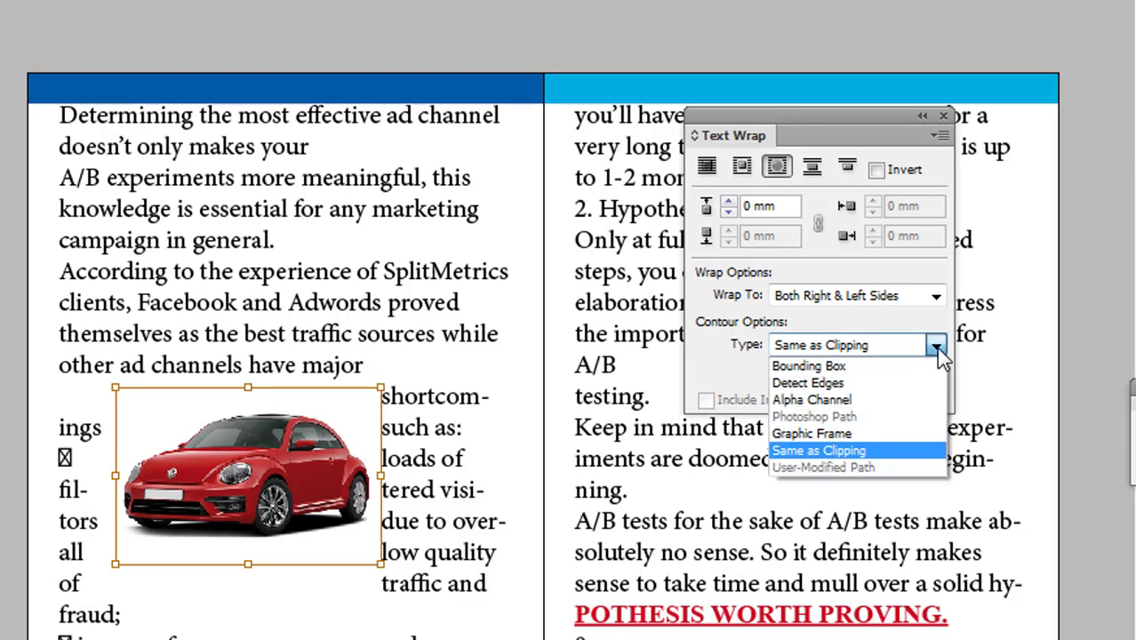
left_click(886, 402)
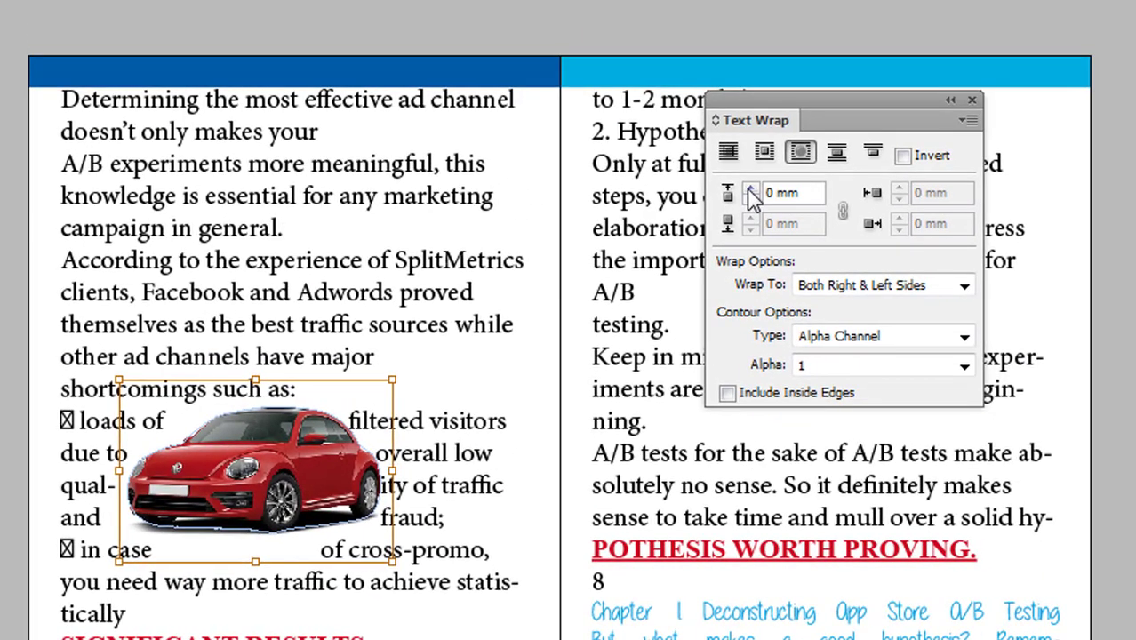
Set the offset of the red car's text wrap to 5 mm
left_click(751, 193)
left_click(751, 193)
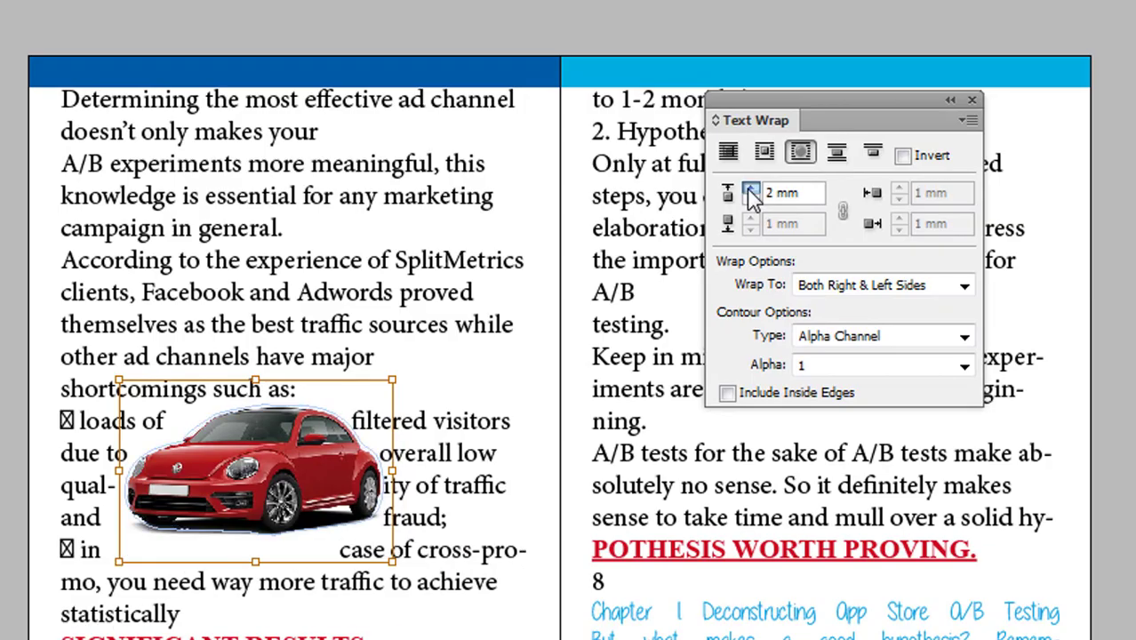
left_click(750, 192)
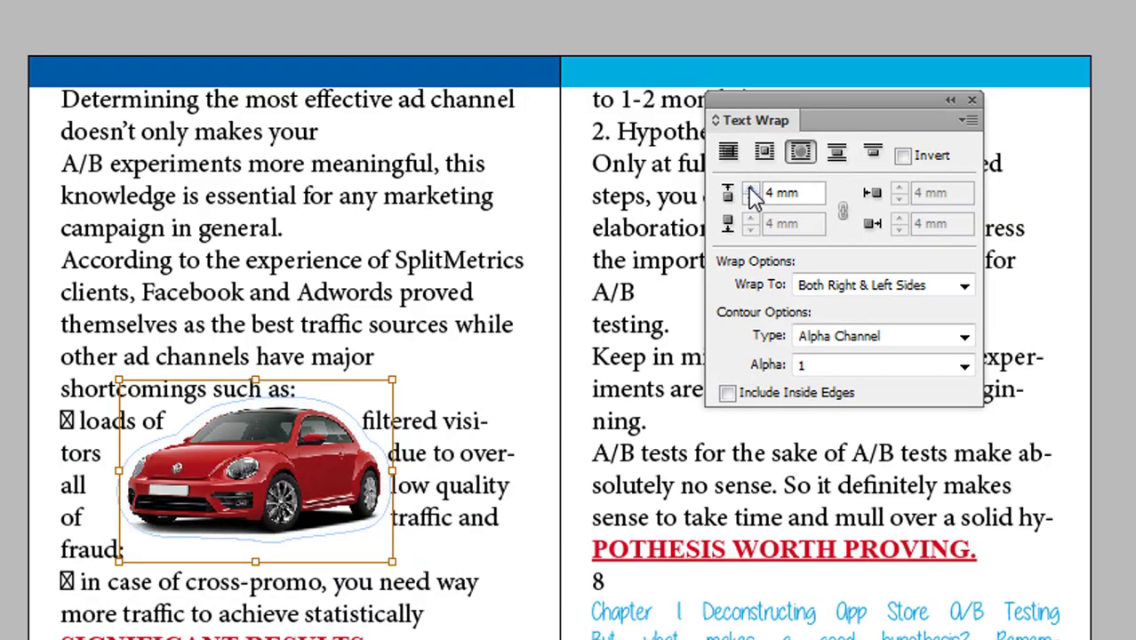
left_click(751, 193)
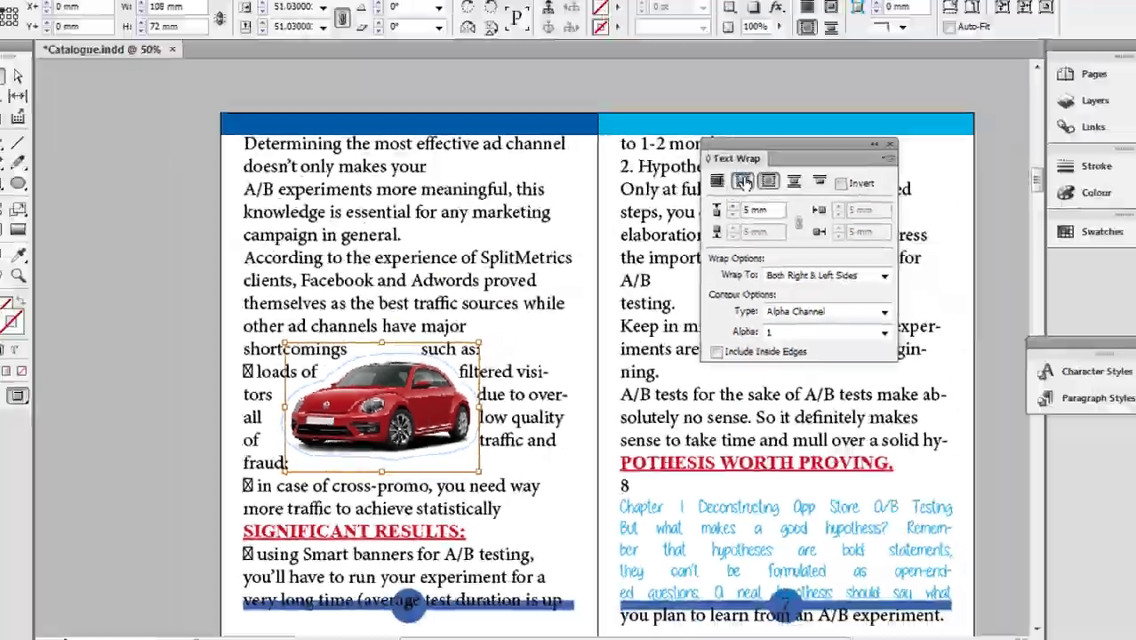
Switch the wrap to bounding box and back to object shape, and shift the car image 6.75 mm to the right inside its frame
left_click(743, 181)
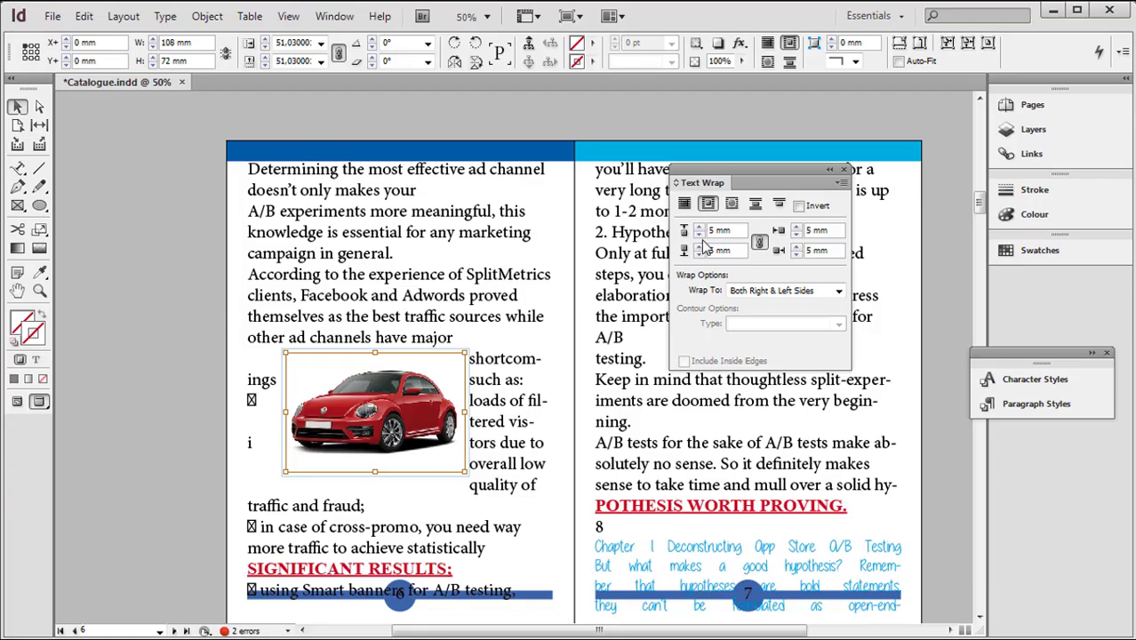
left_click(731, 203)
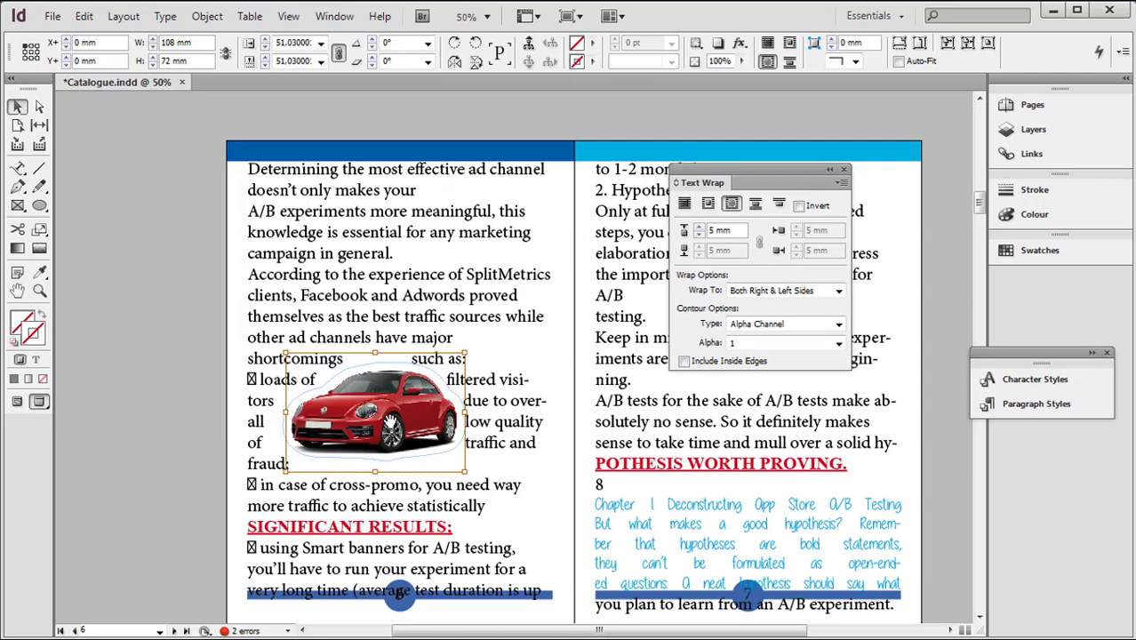
left_click_drag(388, 415, 399, 410)
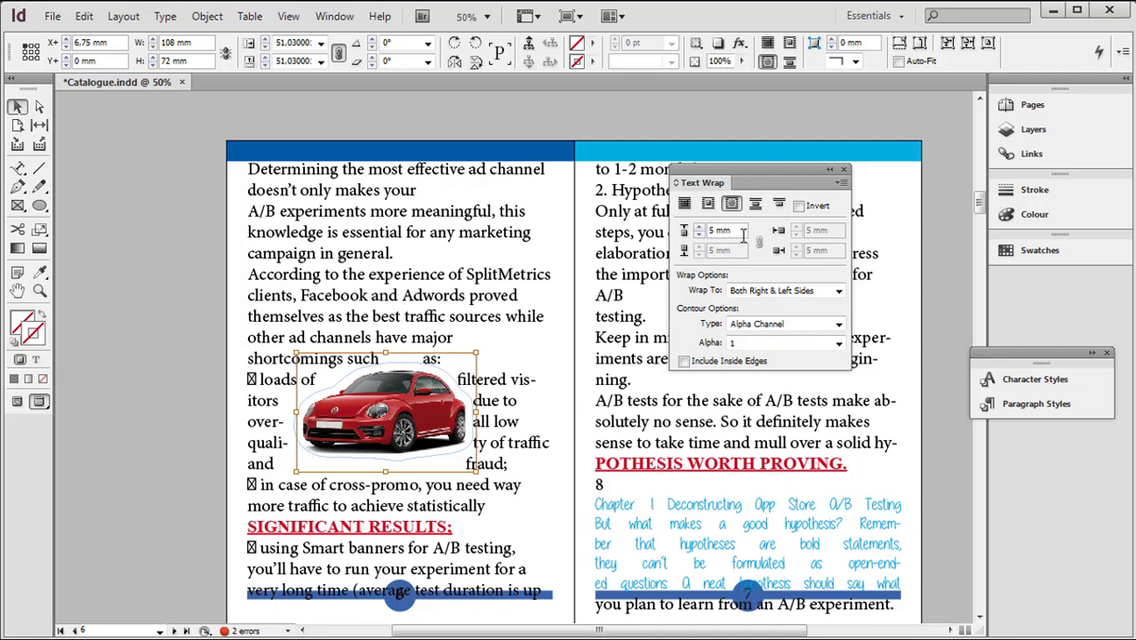
Try the Jump Object, No Text Wrap and Jump to Next Column options on the red car
left_click(756, 205)
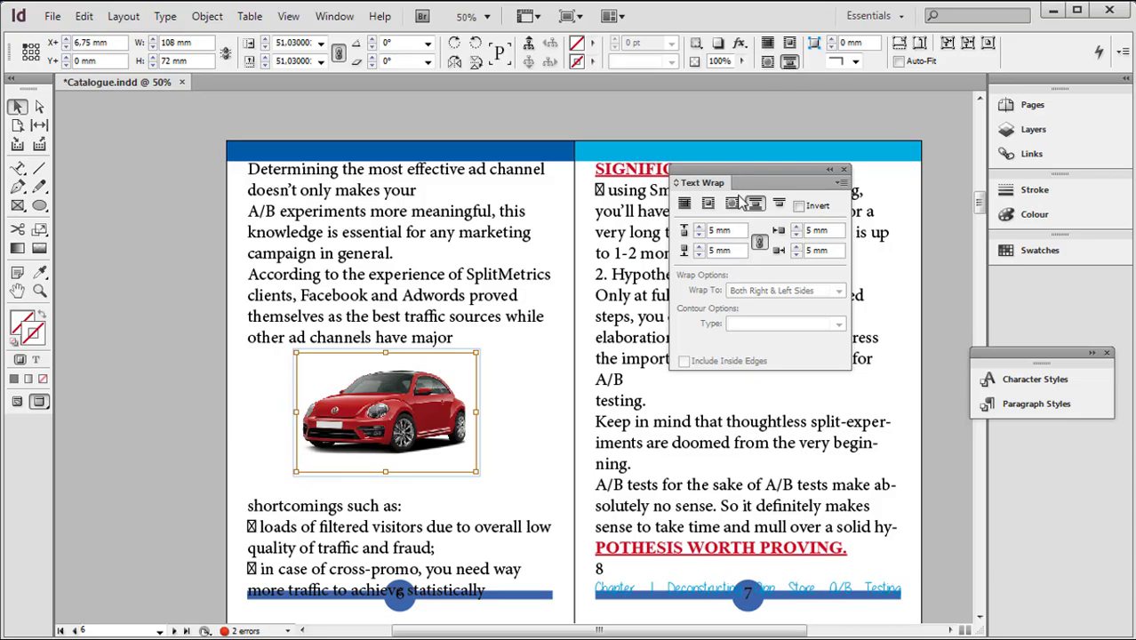
left_click(693, 206)
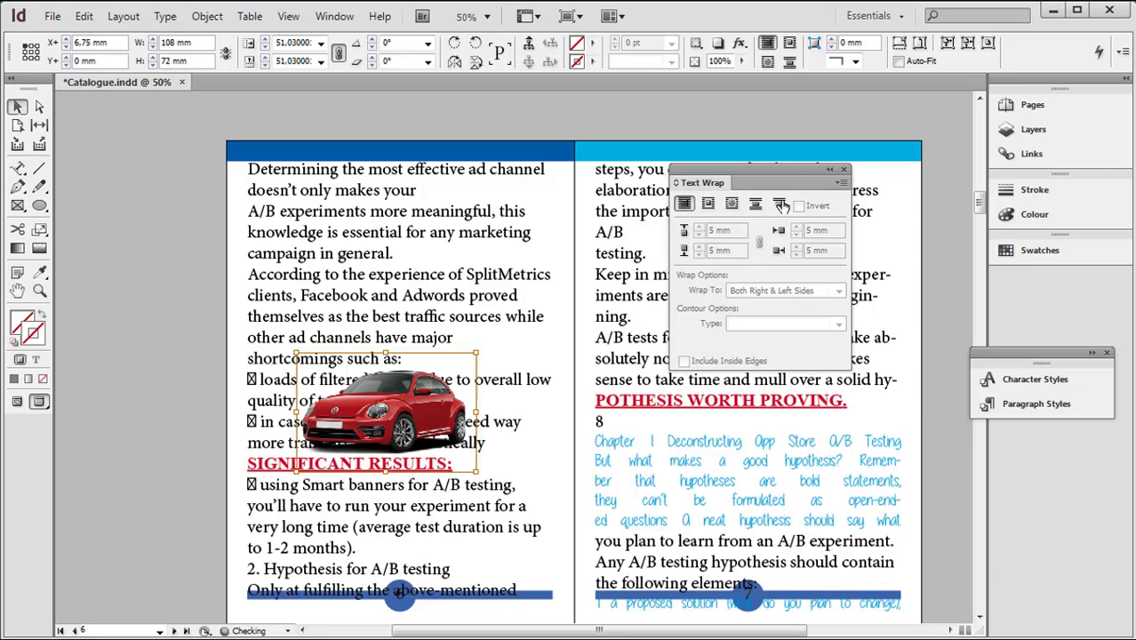
left_click(778, 205)
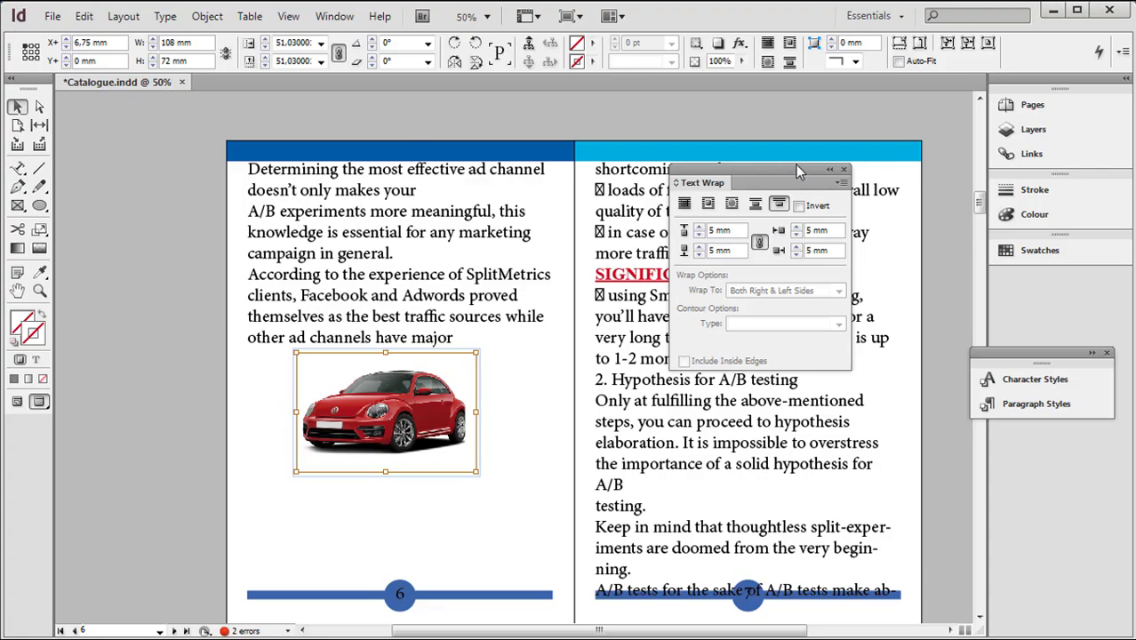
Dock the Text Wrap settings alongside Swatches and set the red car's wrap to object shape
left_click_drag(780, 169, 1033, 256)
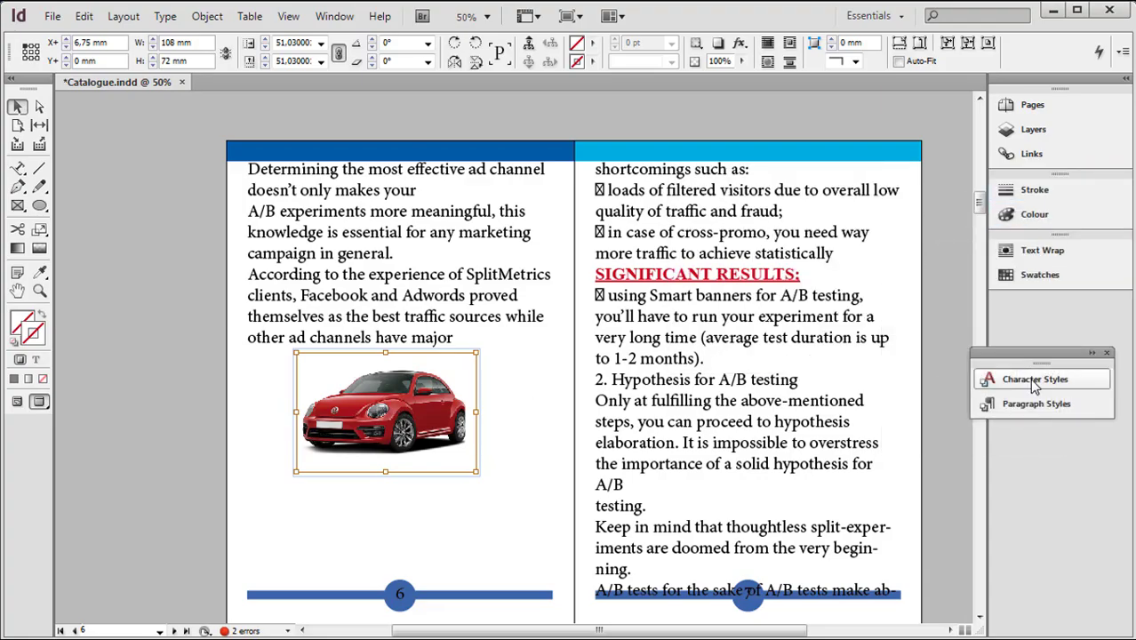
left_click(1038, 250)
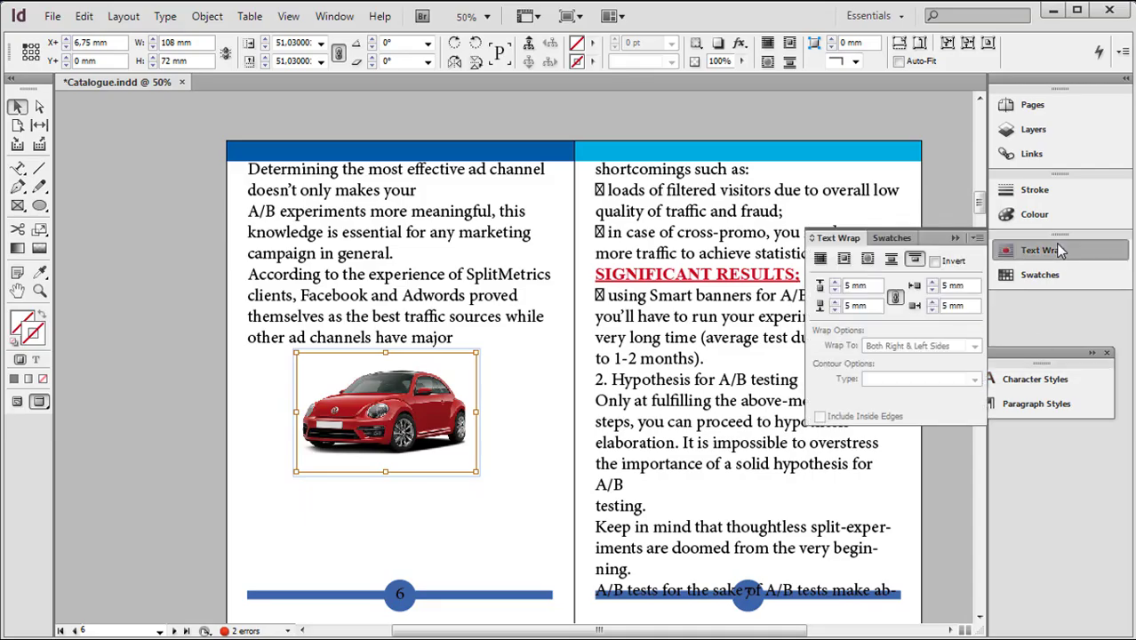
left_click(867, 259)
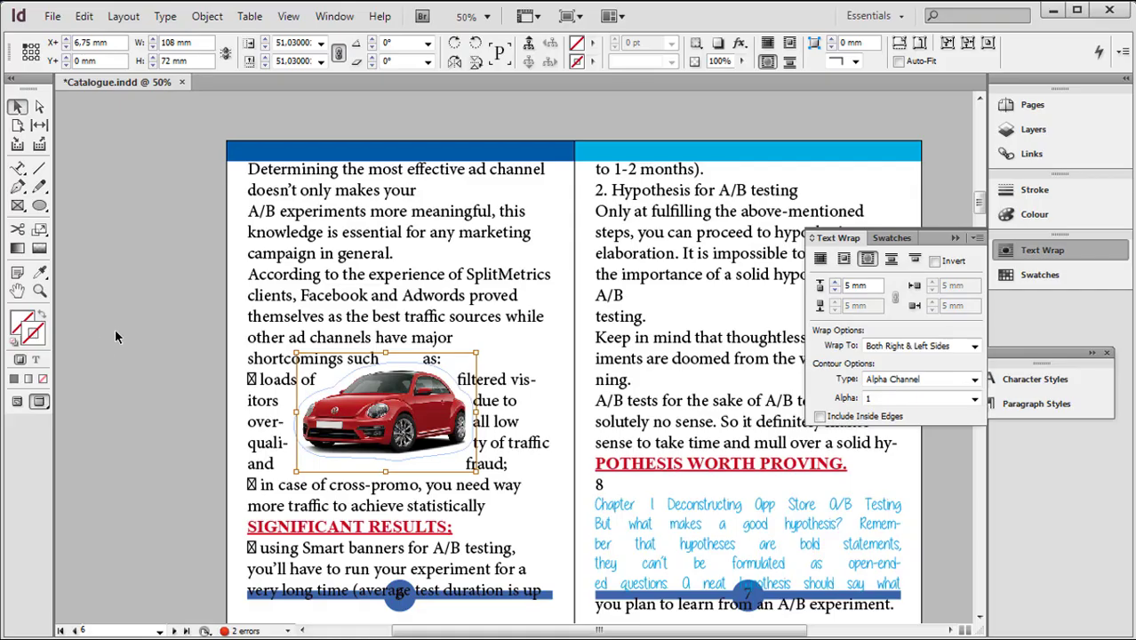
Move the wrapped red car's frame to X 261, Y 74 mm on page 7 and collapse the Text Wrap settings
left_click(435, 414)
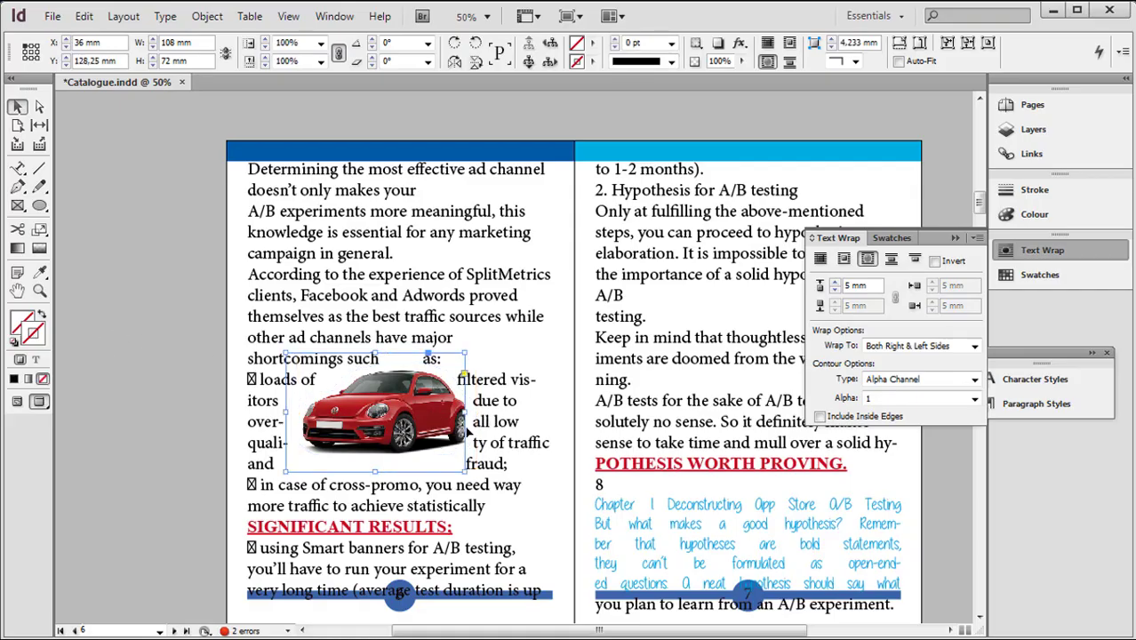
left_click_drag(466, 429, 797, 304)
left_click(955, 239)
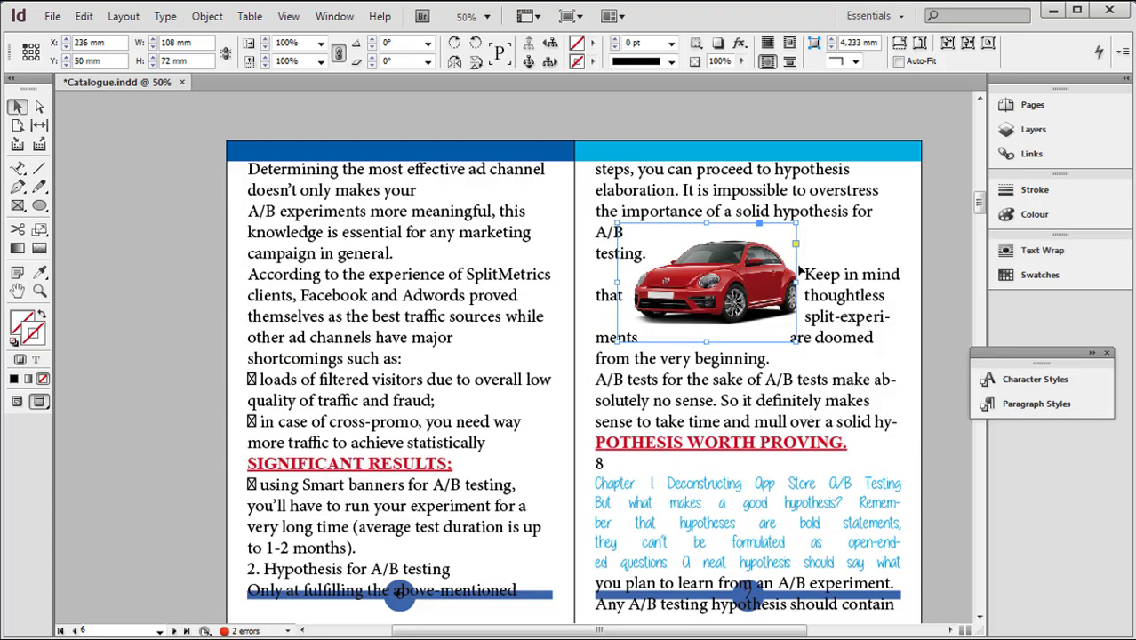
left_click_drag(799, 272, 835, 309)
Delete the text frames on pages 8 and 9
scroll(858, 362, "down", 2)
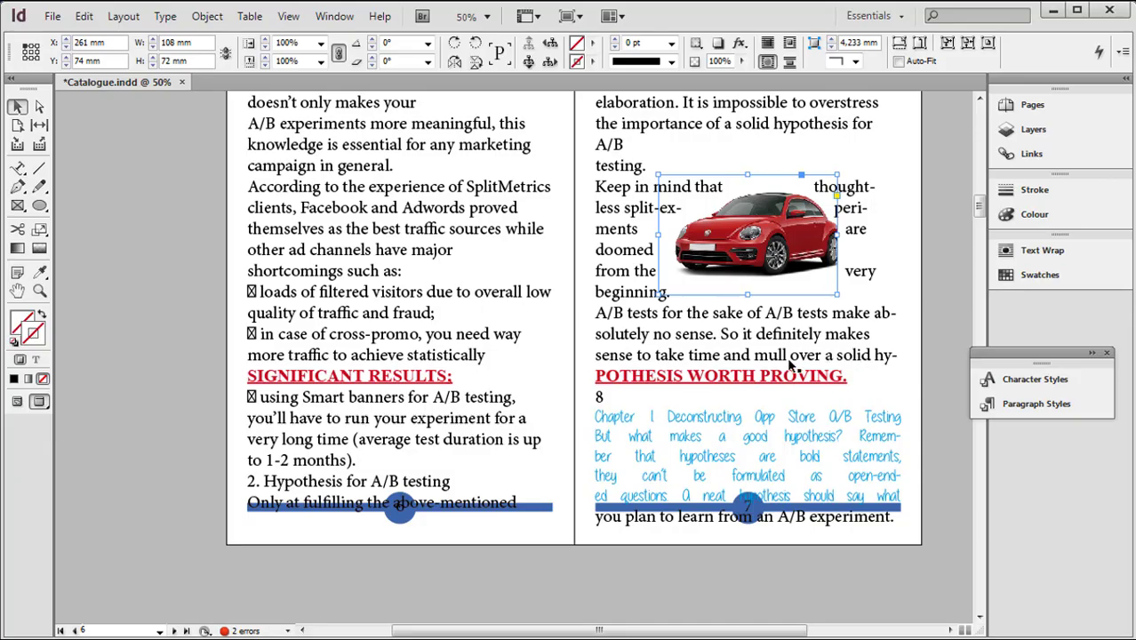
scroll(601, 394, "down", 5)
scroll(600, 394, "down", 5)
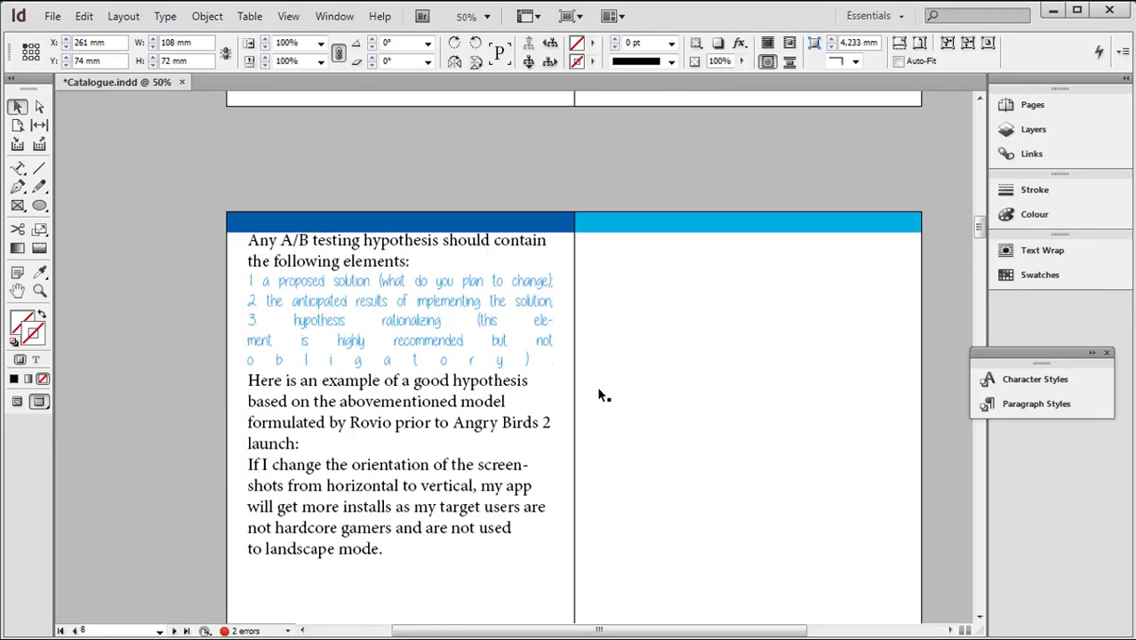
scroll(600, 395, "down", 2)
scroll(600, 394, "up", 4)
scroll(600, 395, "down", 3)
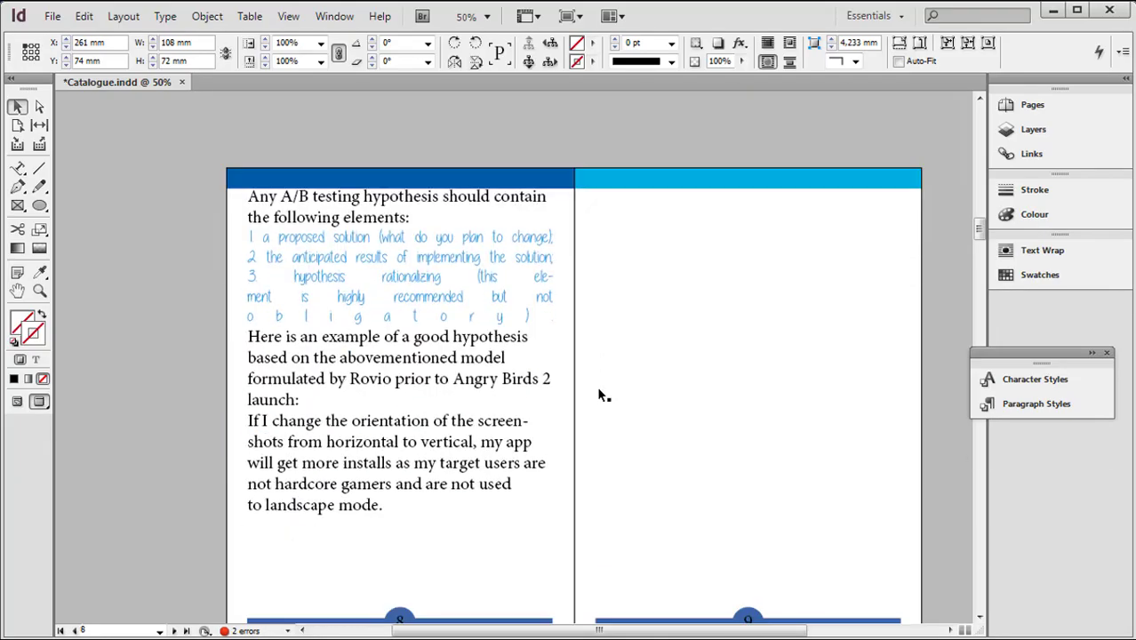
left_click(495, 436)
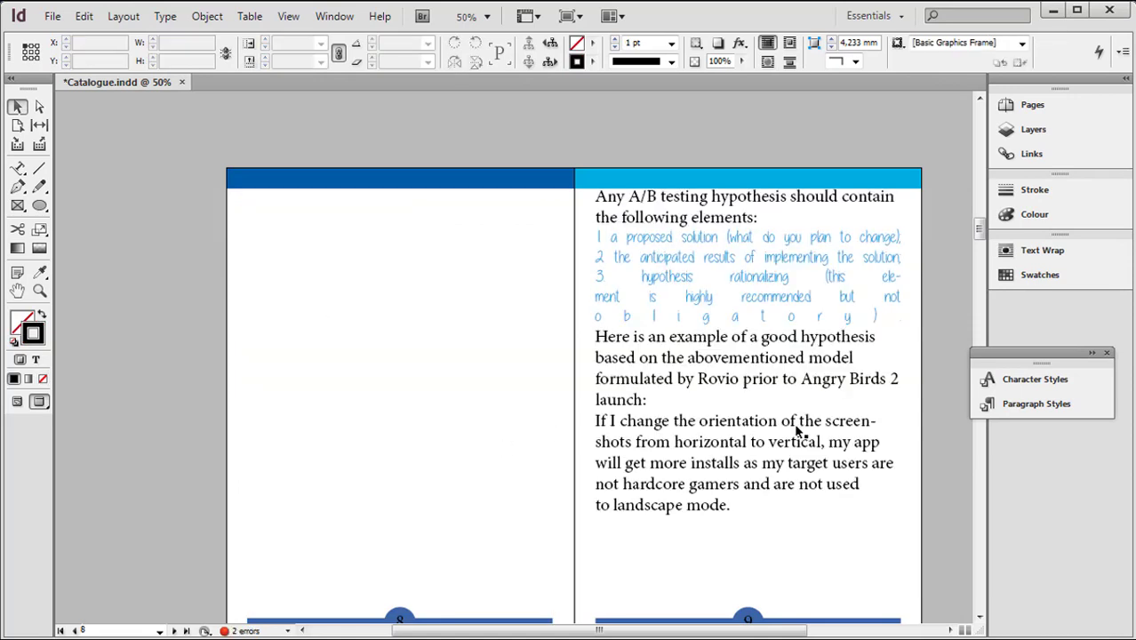
left_click(797, 426)
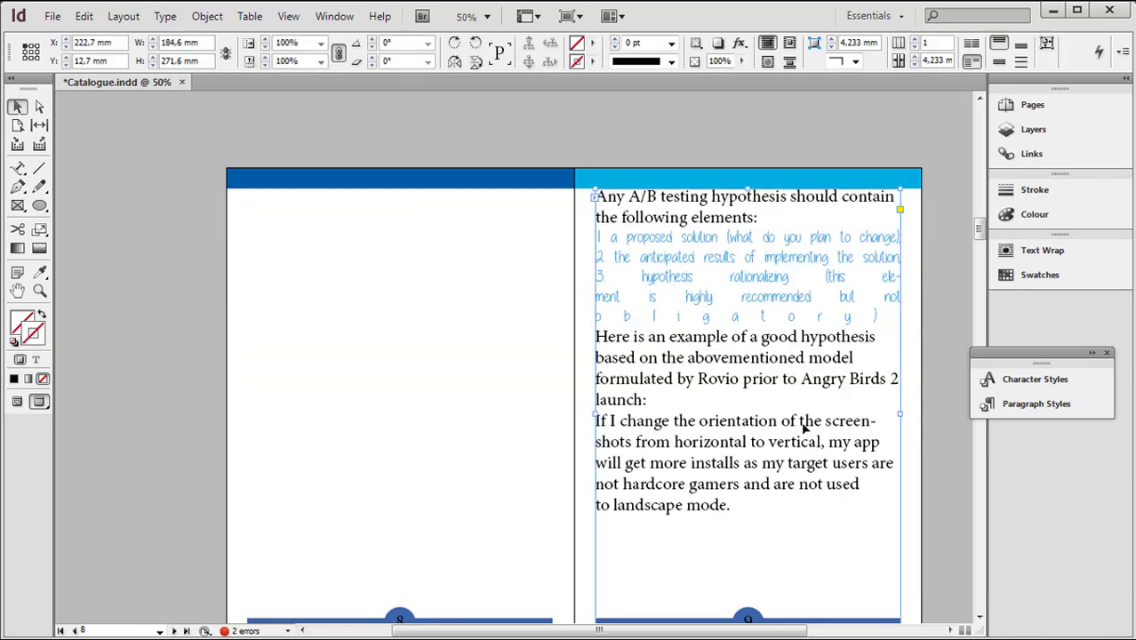
key("Delete")
Delete the text frame on page 10
scroll(757, 443, "down", 5)
scroll(757, 447, "down", 4)
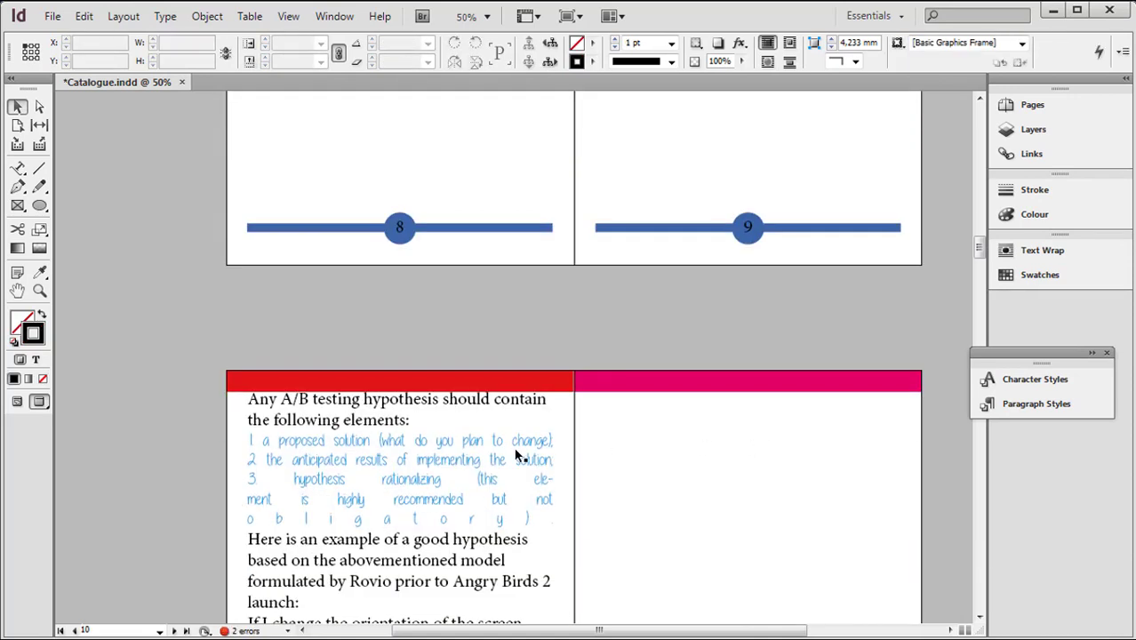
left_click(496, 439)
key("Delete")
Select all the text content on the page 12 spread and delete it
scroll(513, 479, "down", 5)
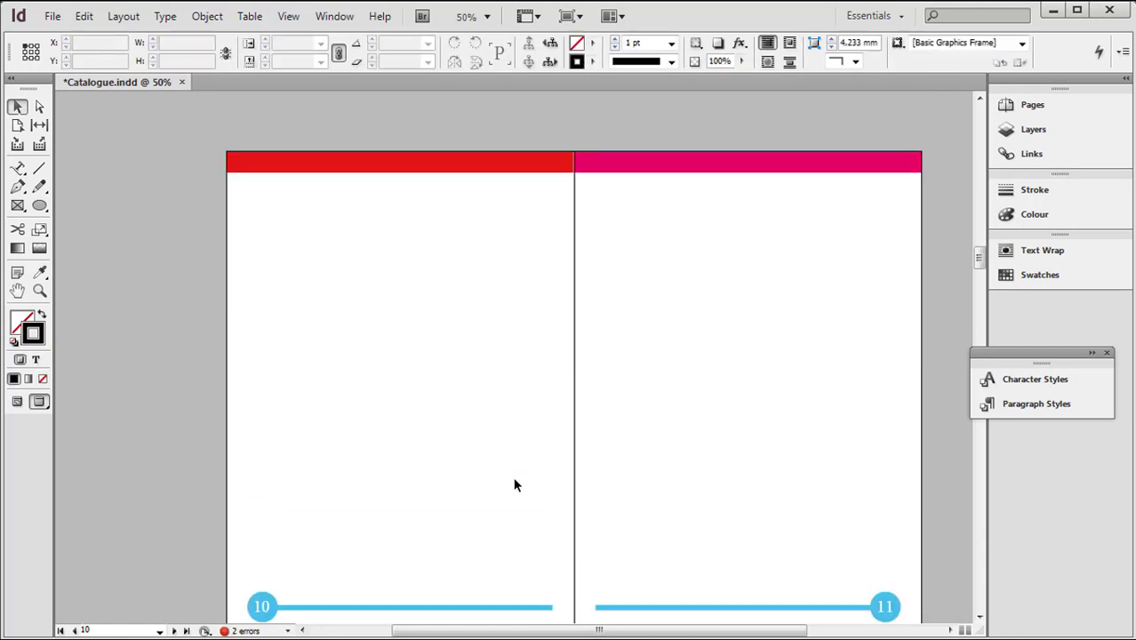
scroll(513, 476, "down", 13)
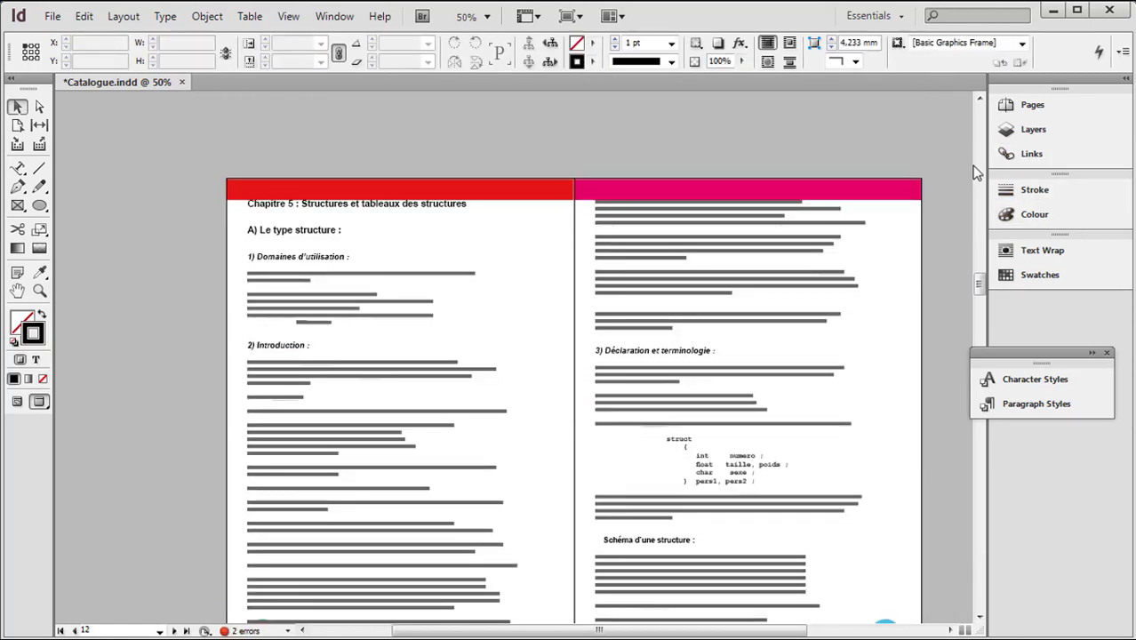
left_click_drag(945, 194, 132, 586)
key("Delete")
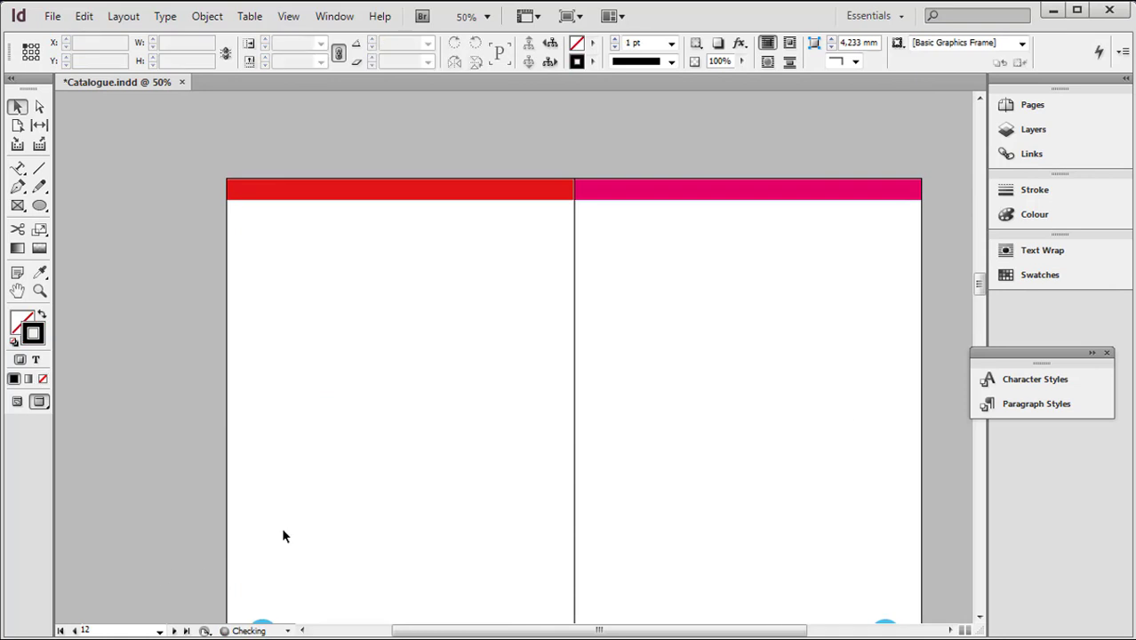
Draw a circle about 97 mm in diameter on the upper part of page 8 with the Ellipse tool
scroll(281, 533, "down", 6)
scroll(282, 533, "up", 15)
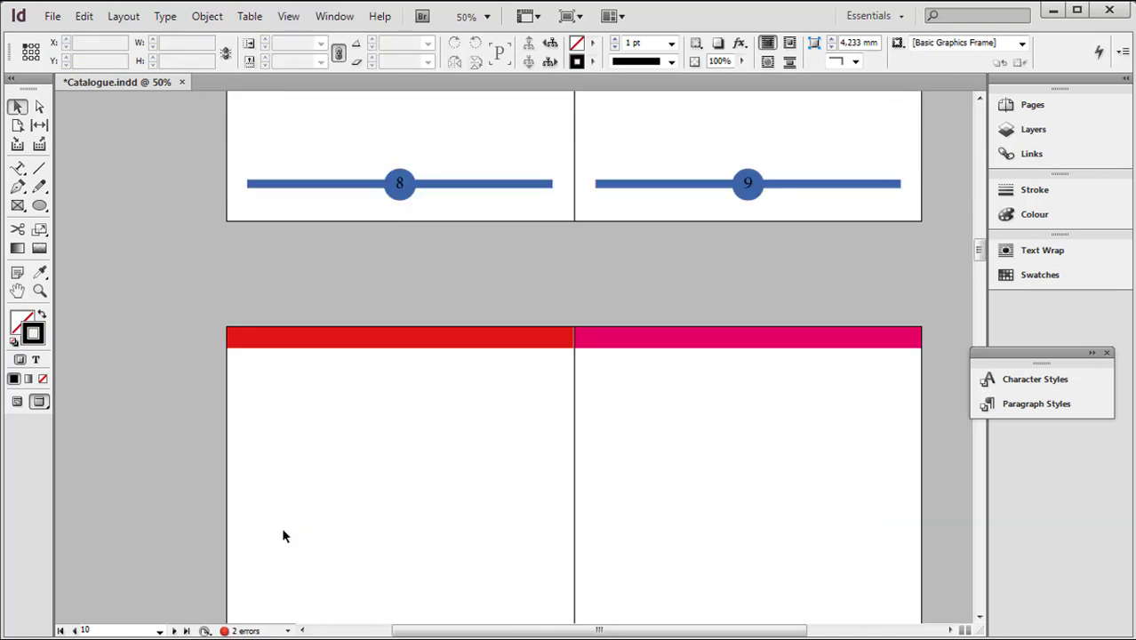
scroll(282, 536, "up", 4)
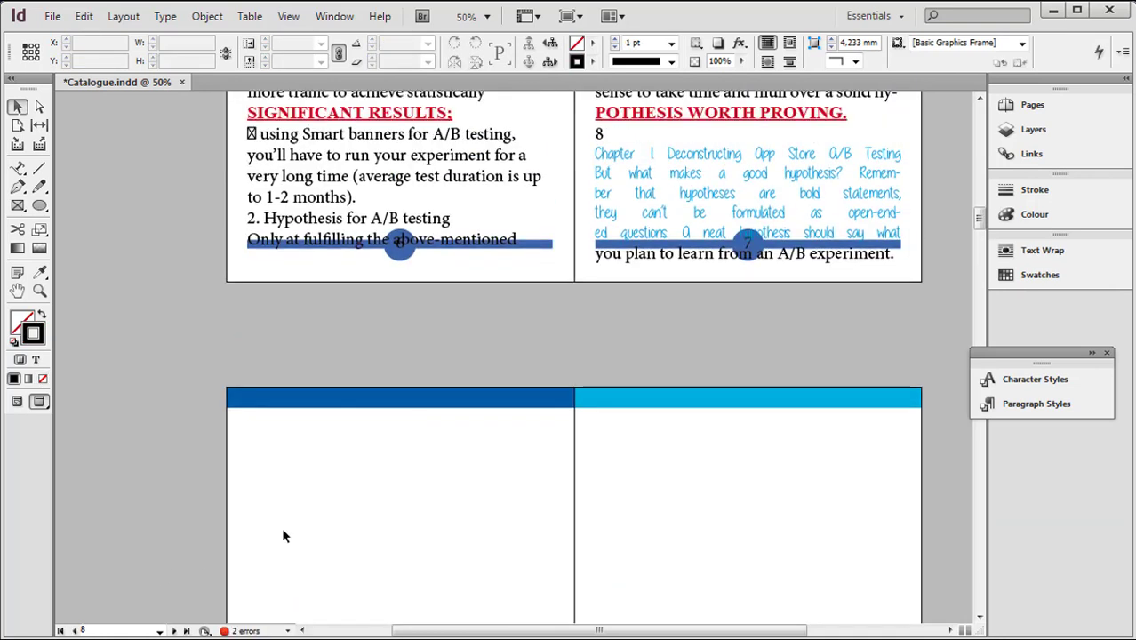
left_click(40, 206)
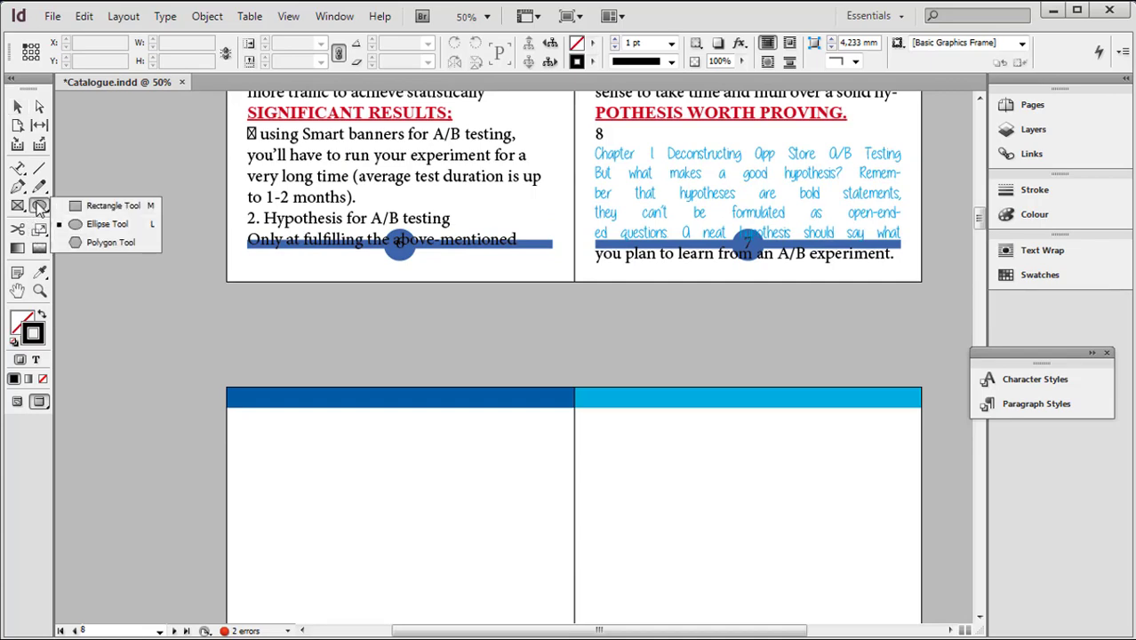
scroll(263, 314, "down", 6)
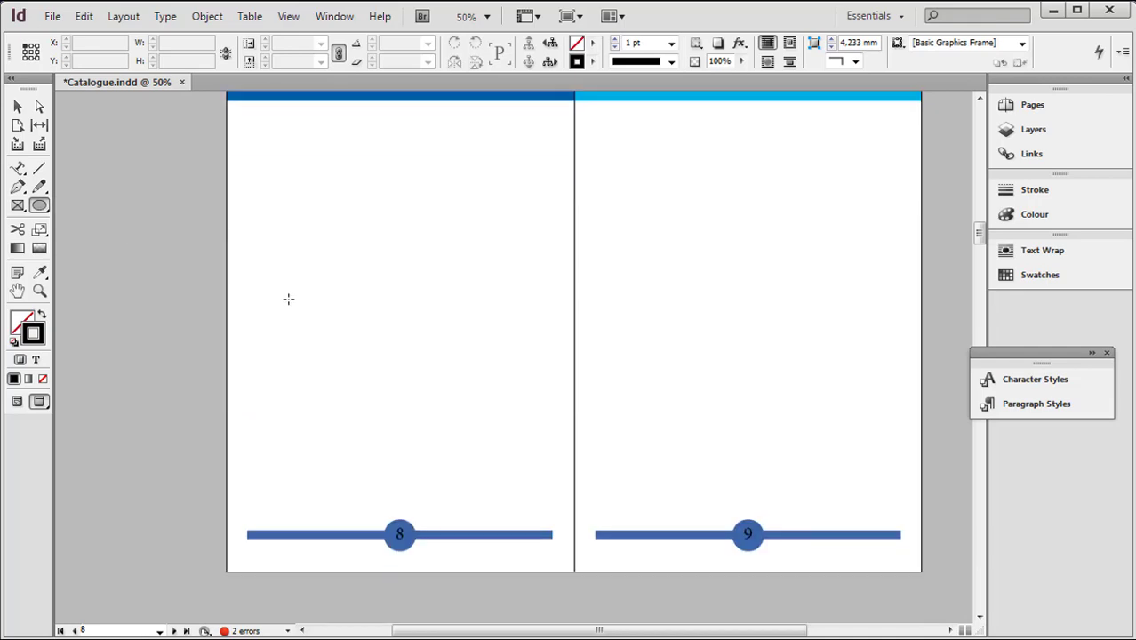
scroll(329, 266, "up", 1)
left_click_drag(320, 240, 494, 376)
left_click_drag(467, 372, 540, 399)
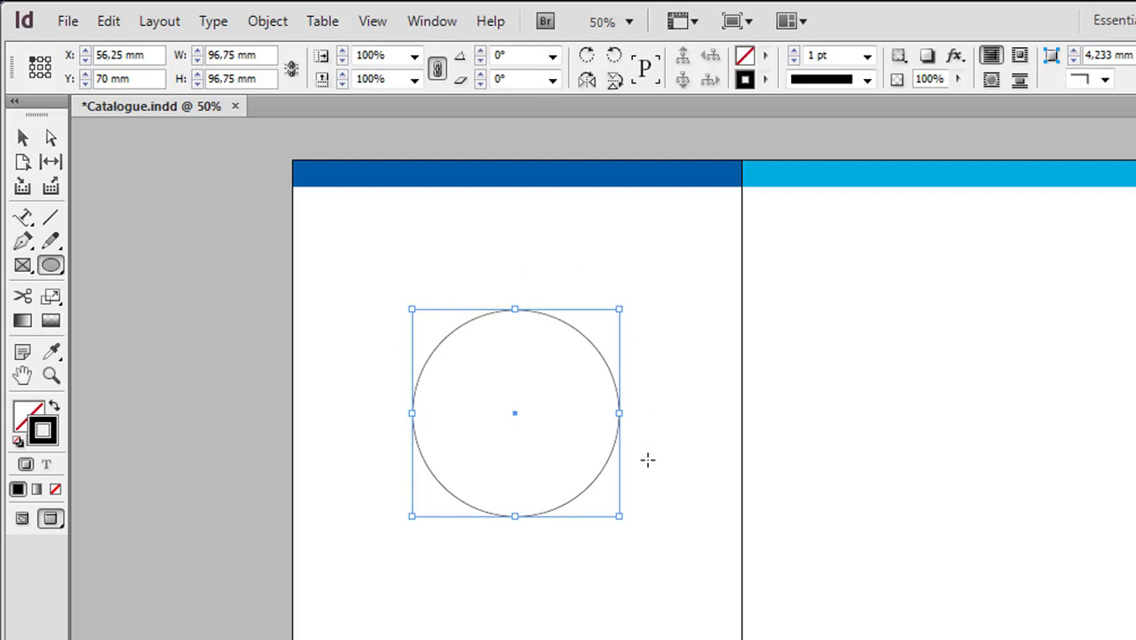
Add "Location de voiture" in 30 pt as type on a path along the circle, starting at its topmost point
left_click(23, 218)
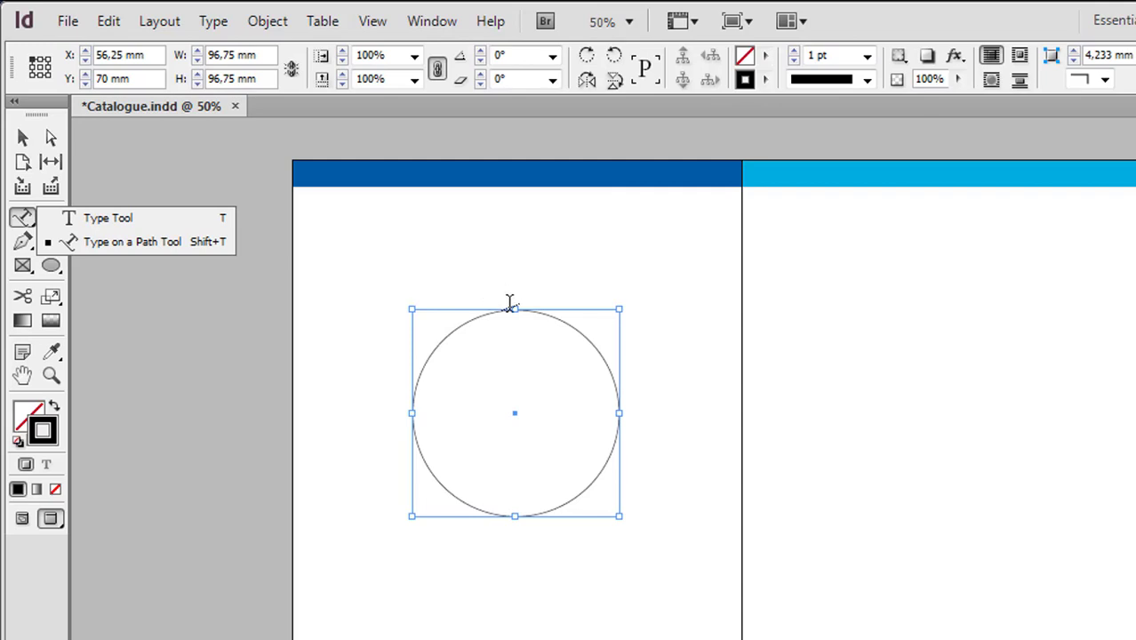
left_click(51, 375)
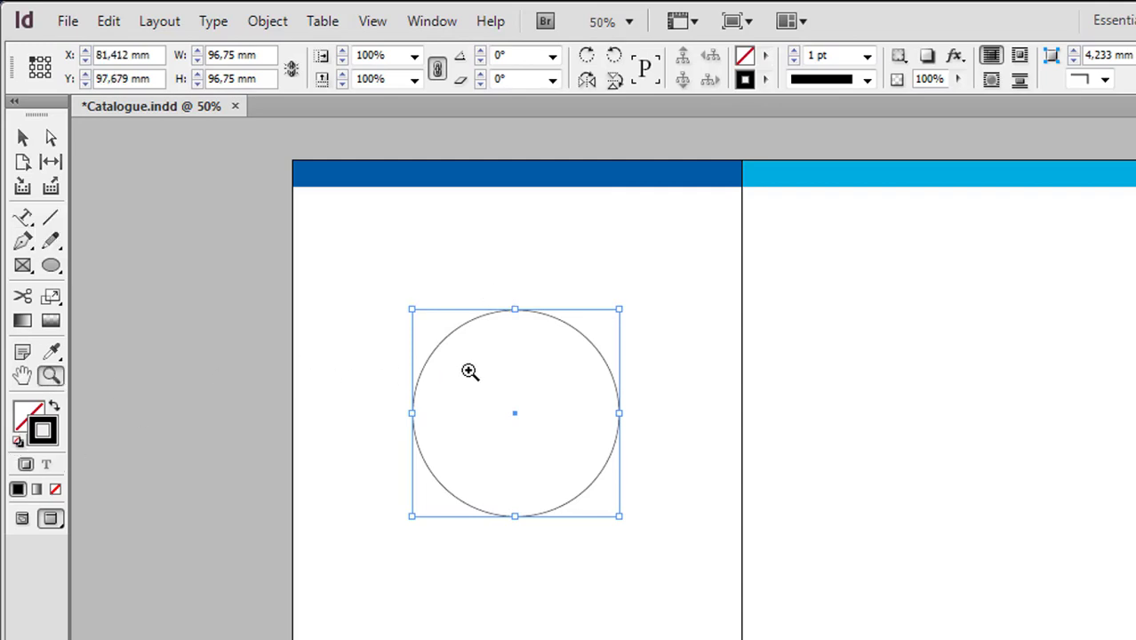
left_click(469, 371)
left_click(766, 553)
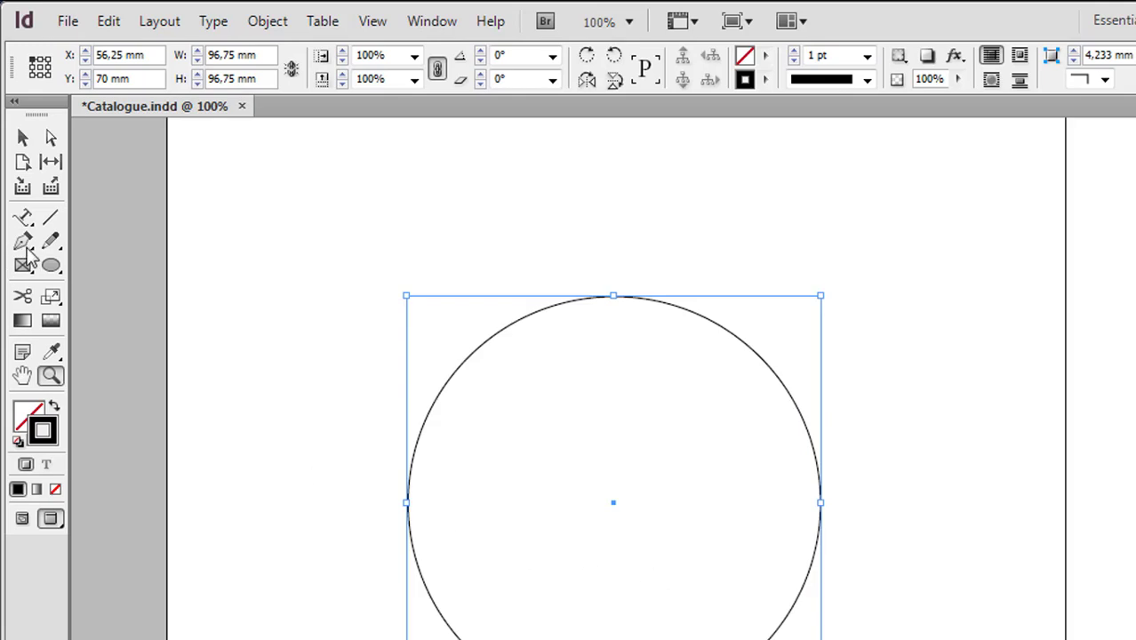
left_click(22, 217)
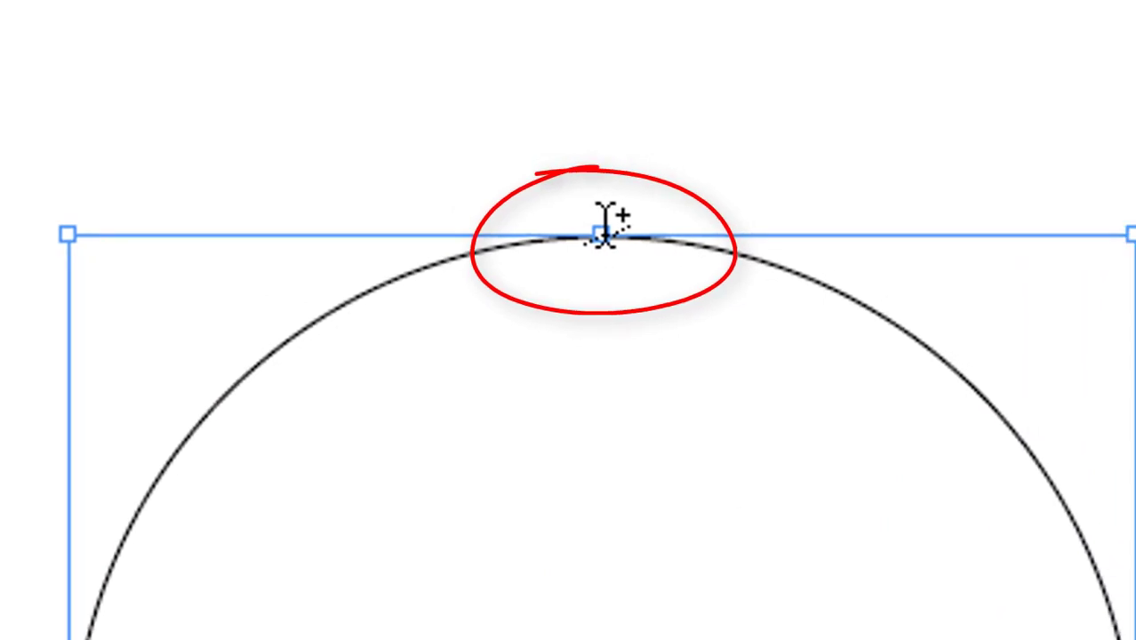
left_click(614, 236)
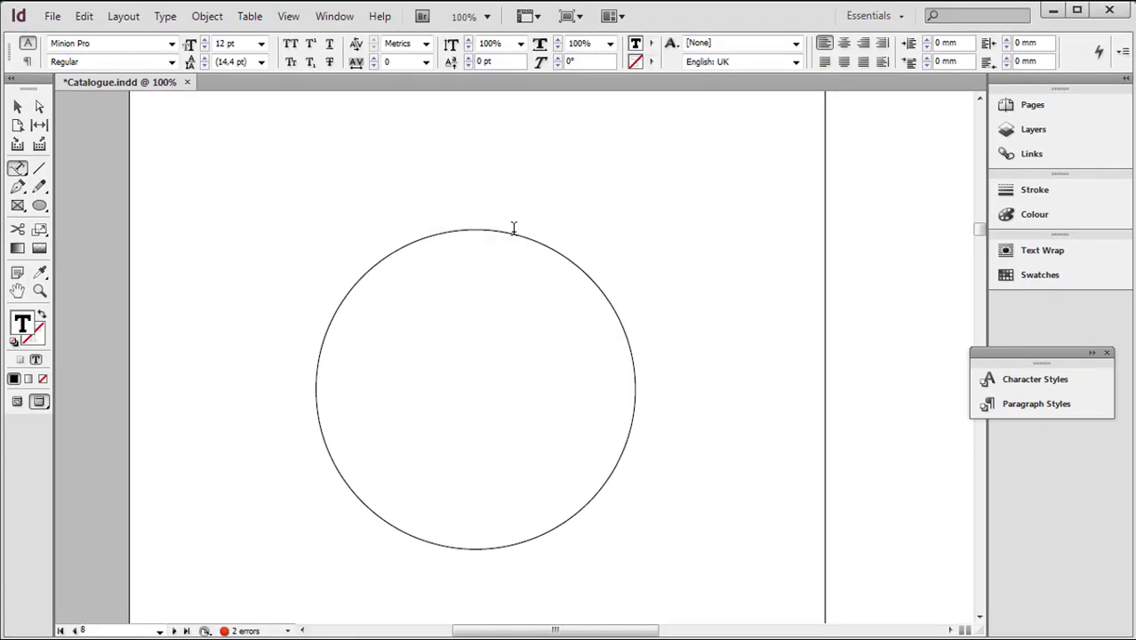
left_click(263, 45)
left_click(242, 184)
type("Location")
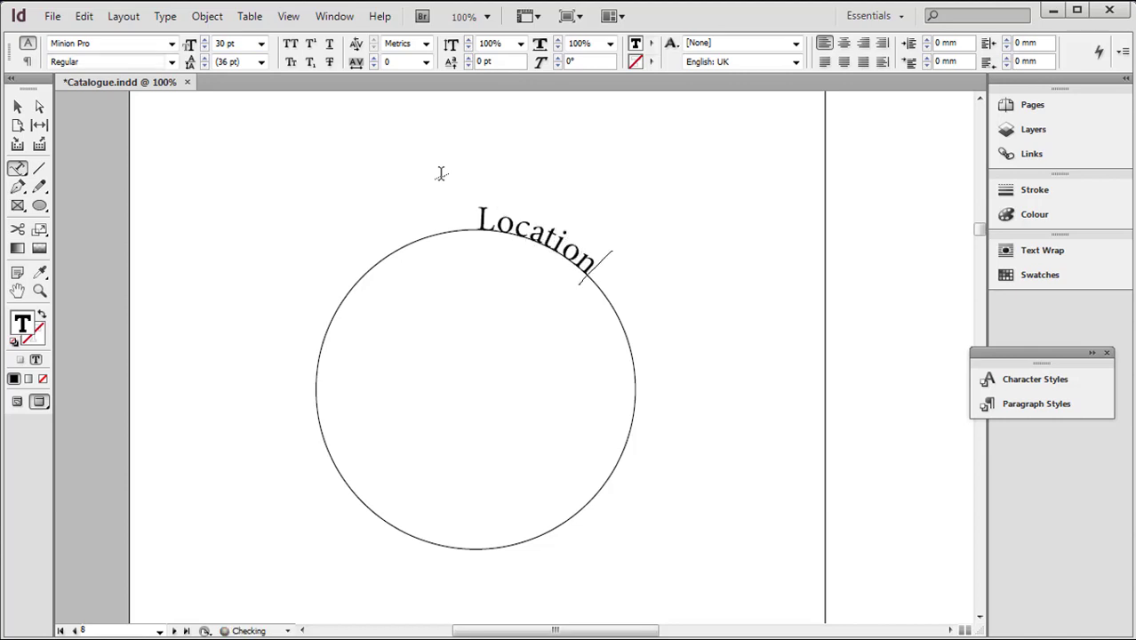
type(" de voit")
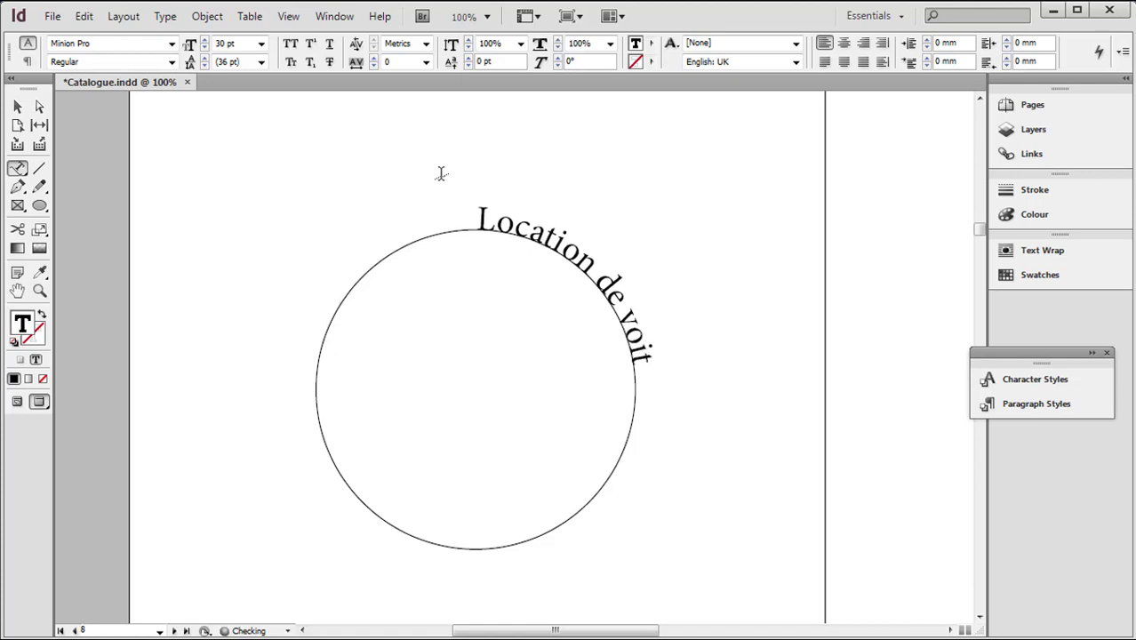
type("ure")
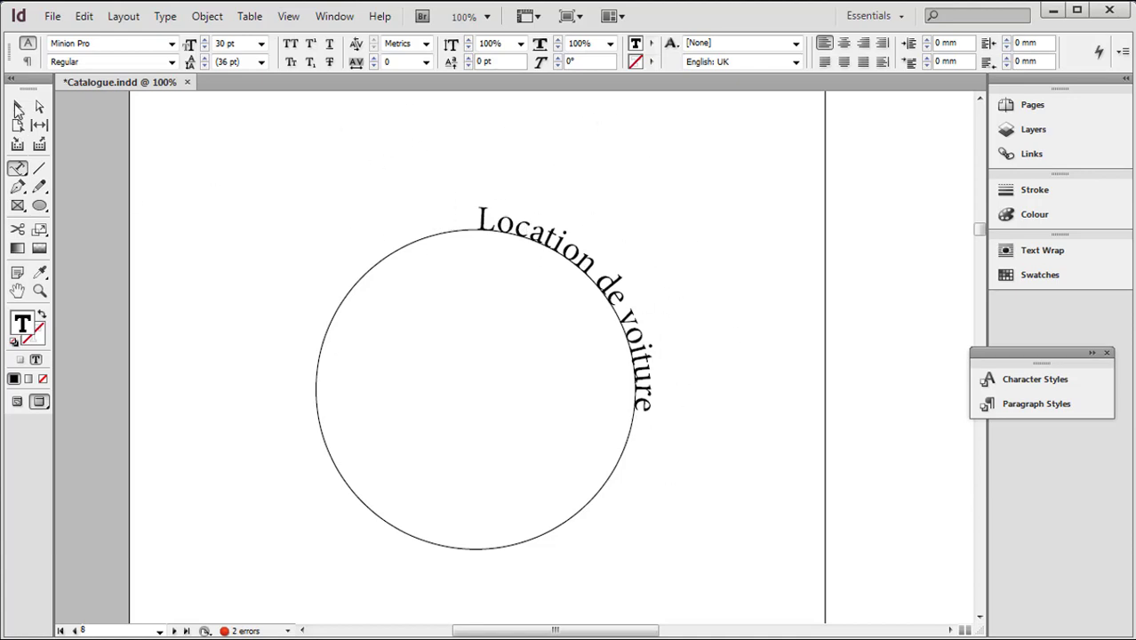
Move the path text's start bracket counterclockwise from the circle's topmost point to just above its leftmost point
left_click(17, 107)
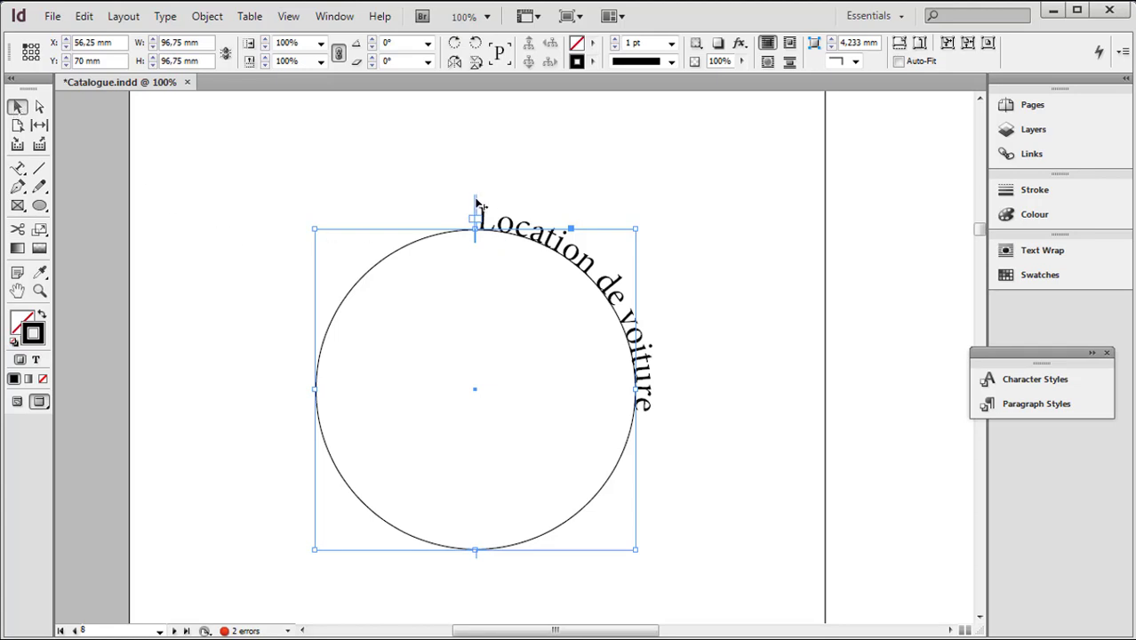
left_click(39, 290)
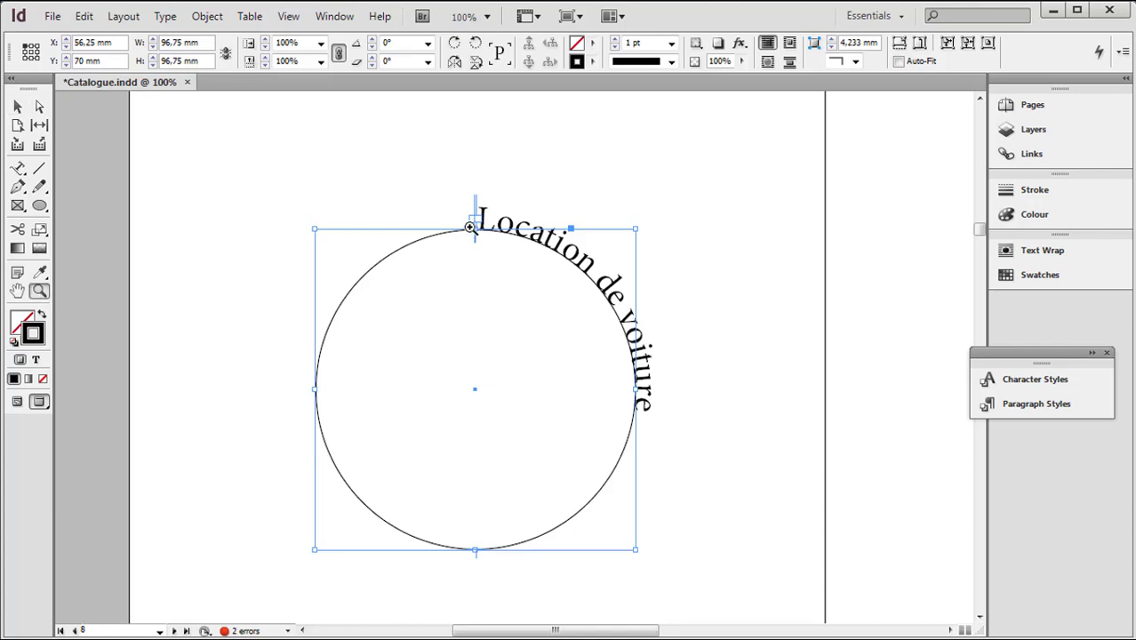
left_click(469, 227)
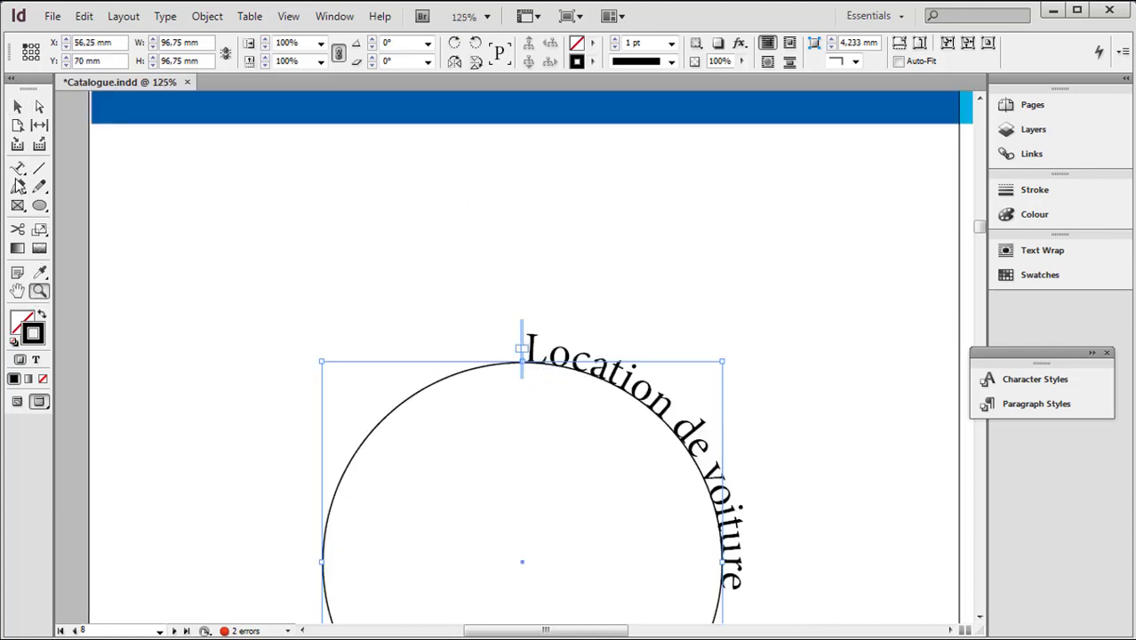
left_click(19, 107)
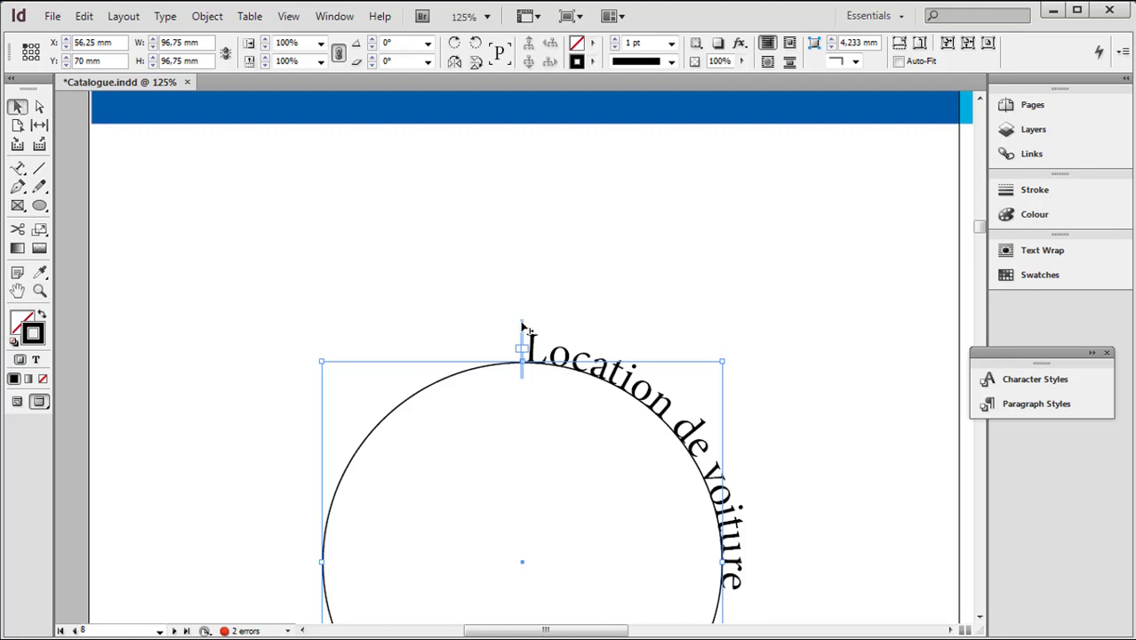
left_click_drag(524, 327, 269, 525)
scroll(455, 477, "down", 3)
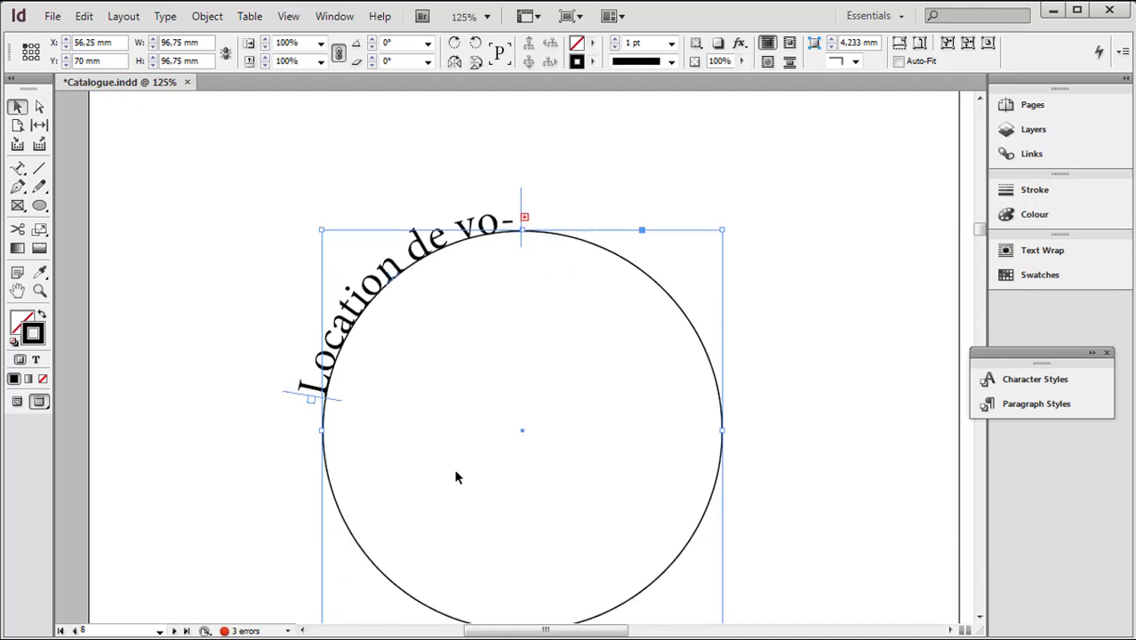
Move the path text's end bracket to the circle's upper-right arc and its start bracket to the matching spot on the upper-left arc
scroll(456, 478, "down", 1)
scroll(456, 477, "up", 1)
left_click_drag(522, 193, 708, 326)
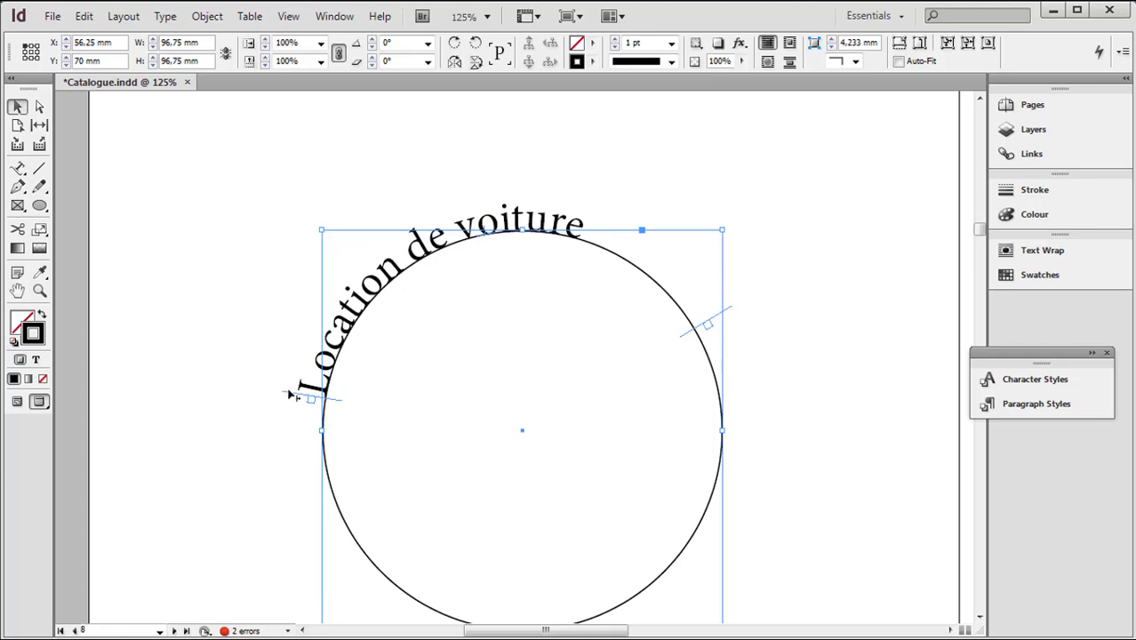
left_click_drag(291, 397, 313, 309)
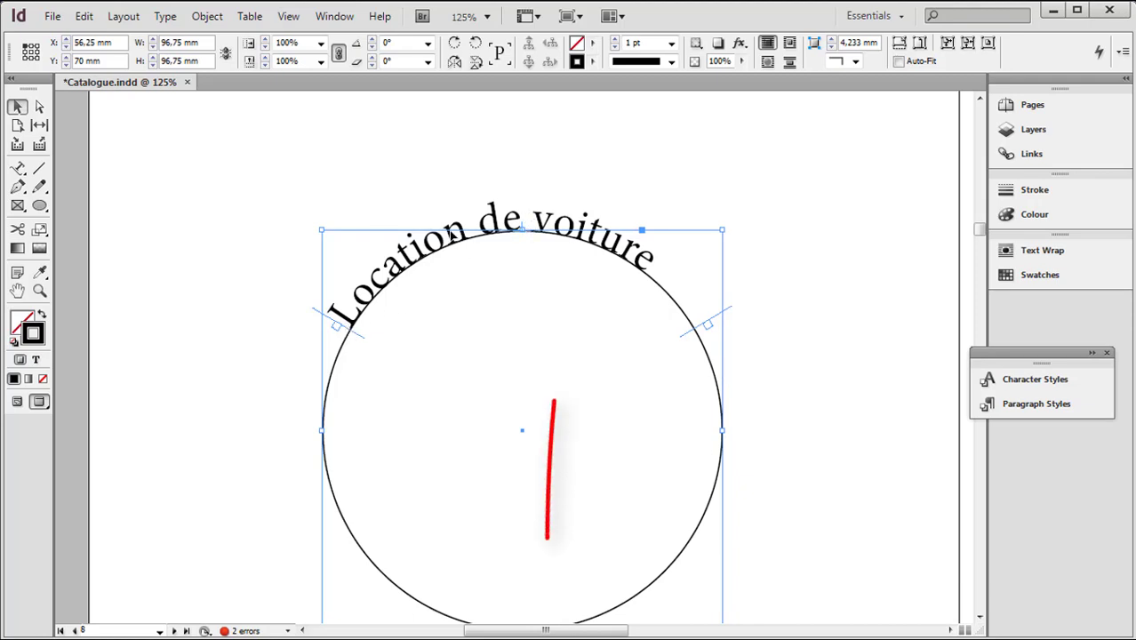
Flip the path text to the inside of the circle with its centre bracket, and flip it back to the outside
left_click(40, 292)
left_click(516, 254)
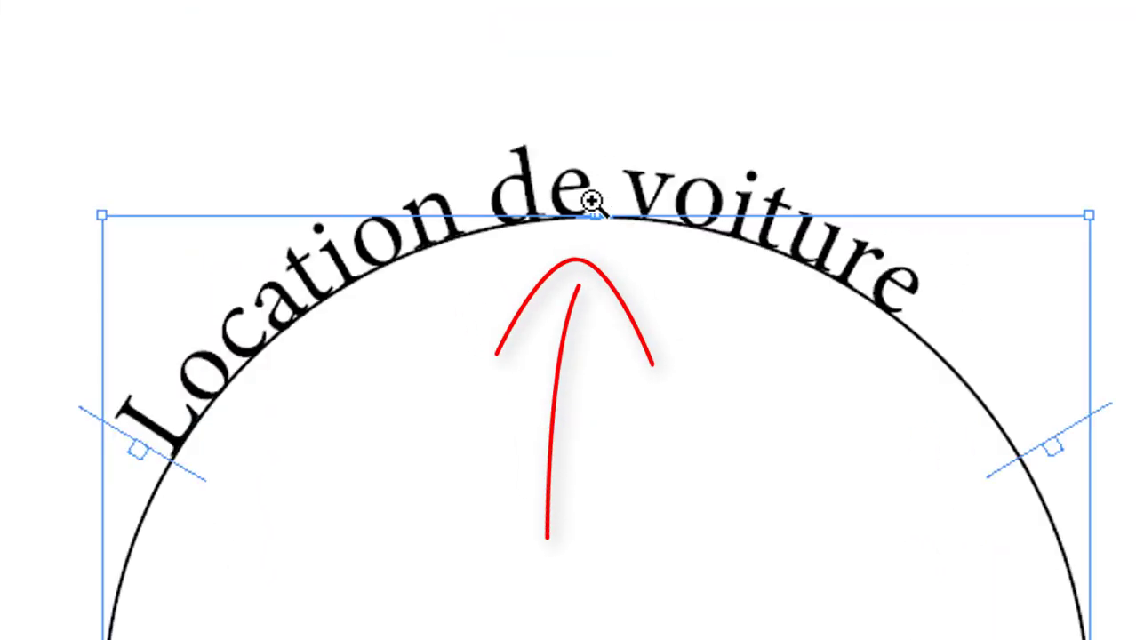
left_click(517, 331)
scroll(579, 359, "down", 3)
left_click(5, 58)
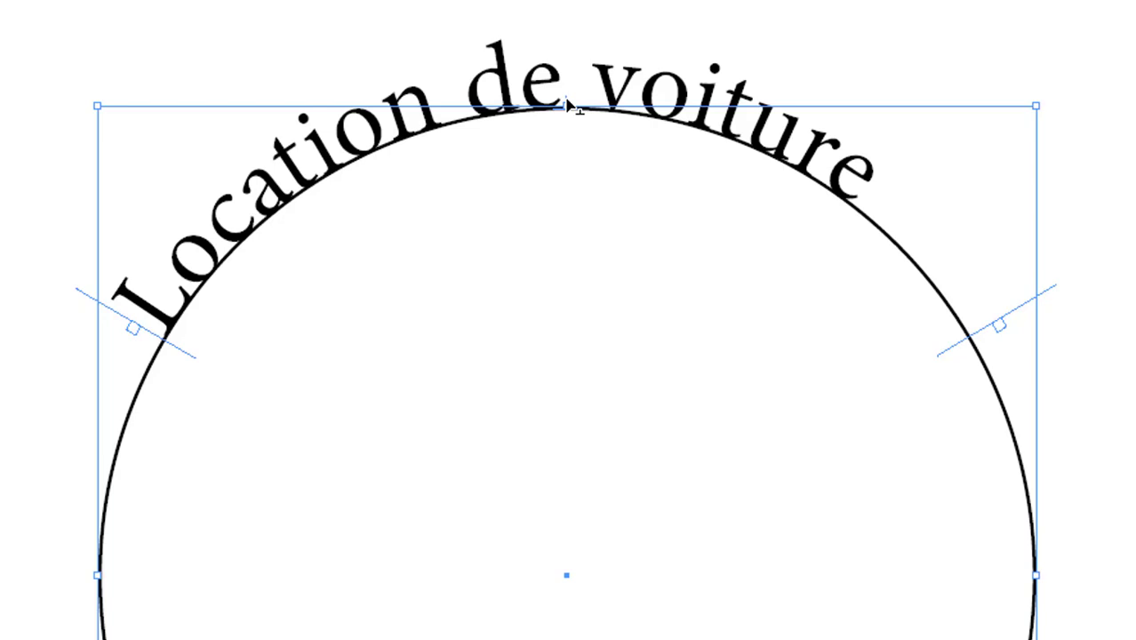
left_click_drag(566, 104, 576, 145)
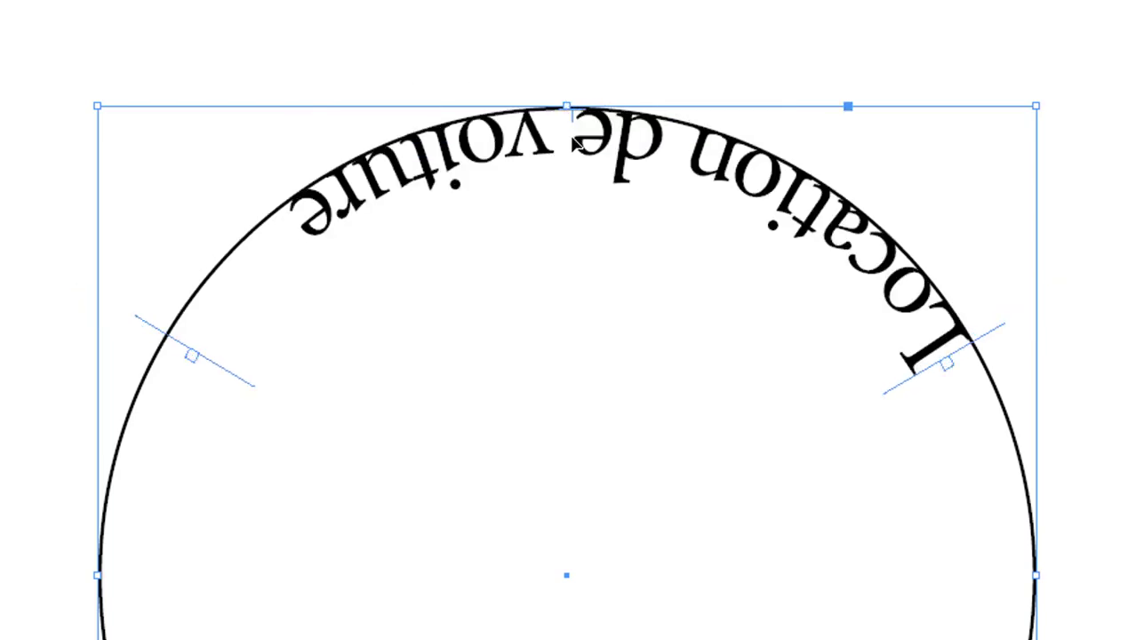
left_click_drag(576, 145, 576, 92)
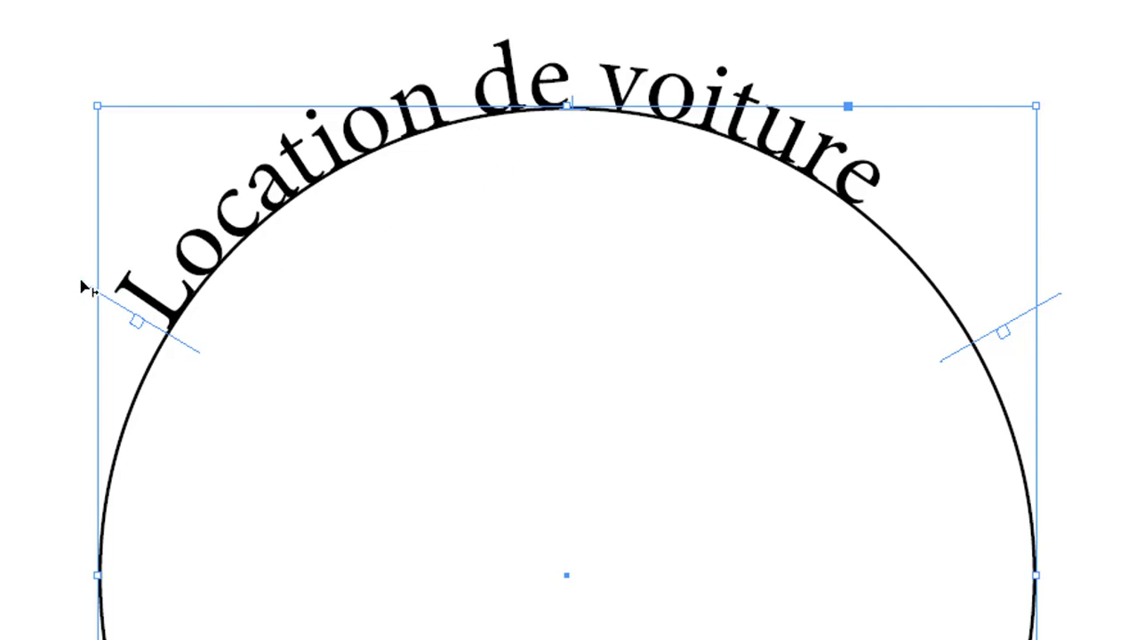
Tighten the start and end brackets around "Location de voiture" so the text sits evenly over the circle's crown
left_click_drag(84, 285, 123, 252)
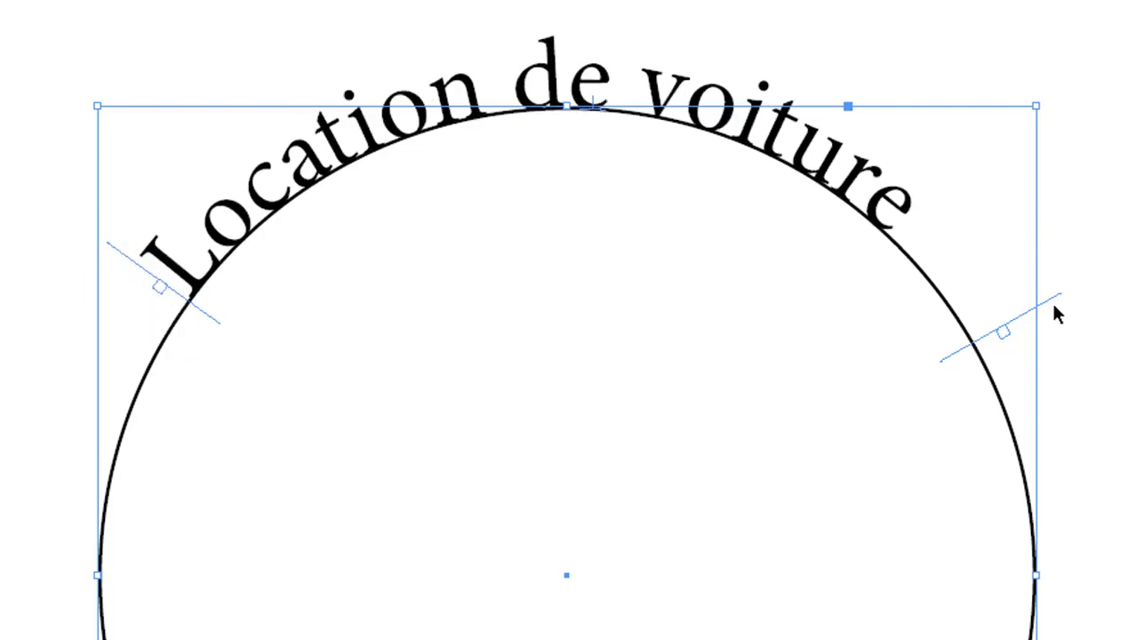
left_click_drag(1057, 299, 1005, 197)
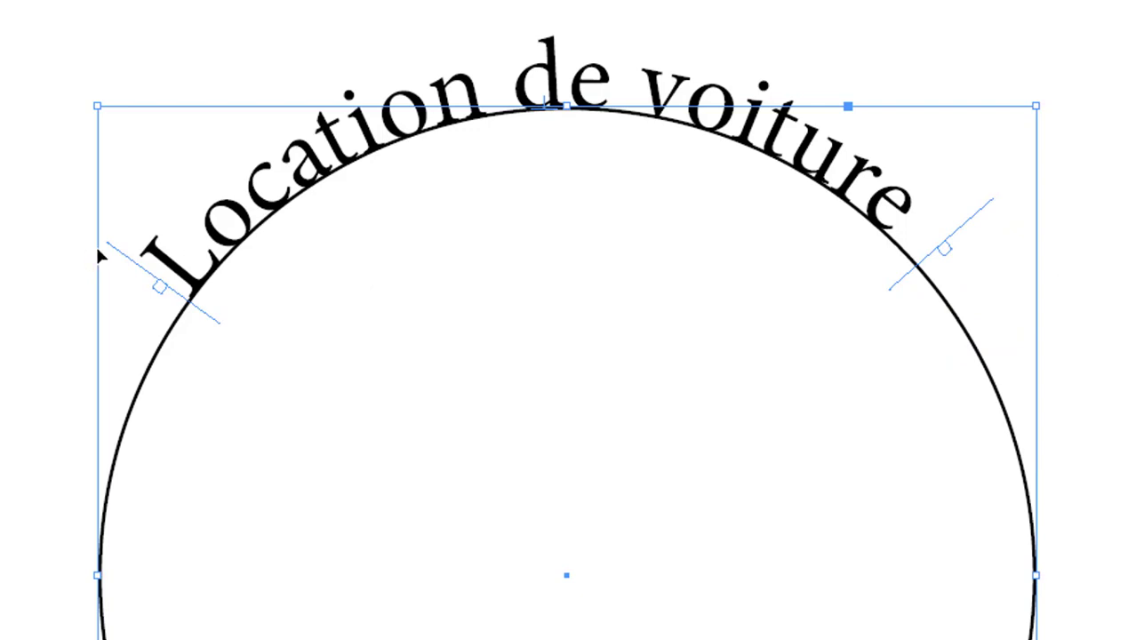
left_click_drag(111, 250, 118, 232)
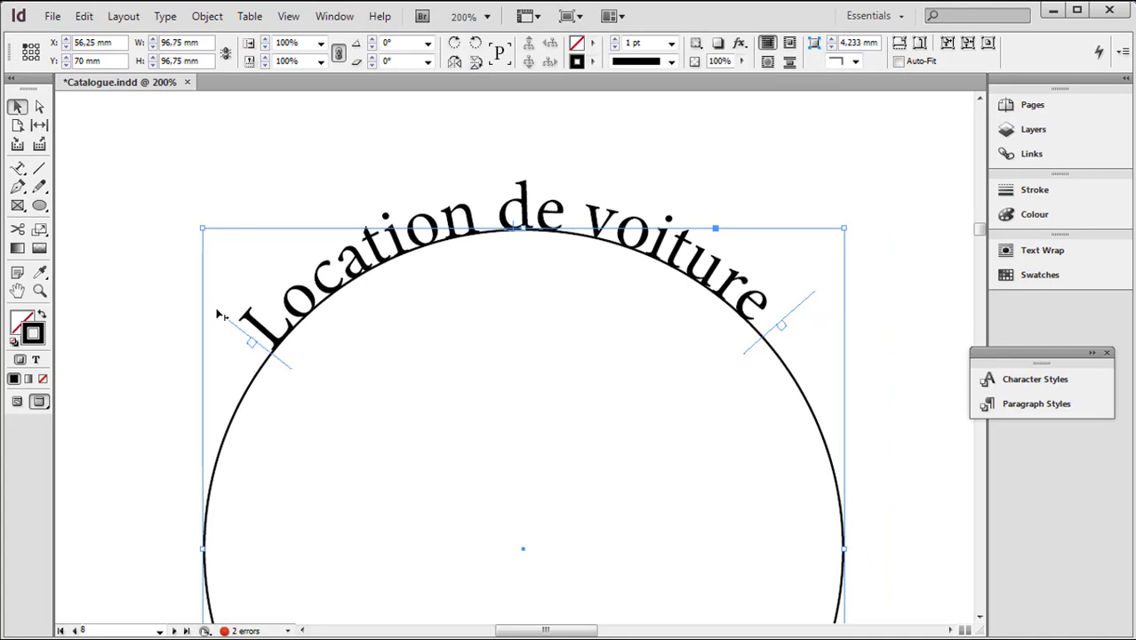
Remove the circle's stroke so only the curved text shows, and check it both deselected and selected
left_click(40, 291)
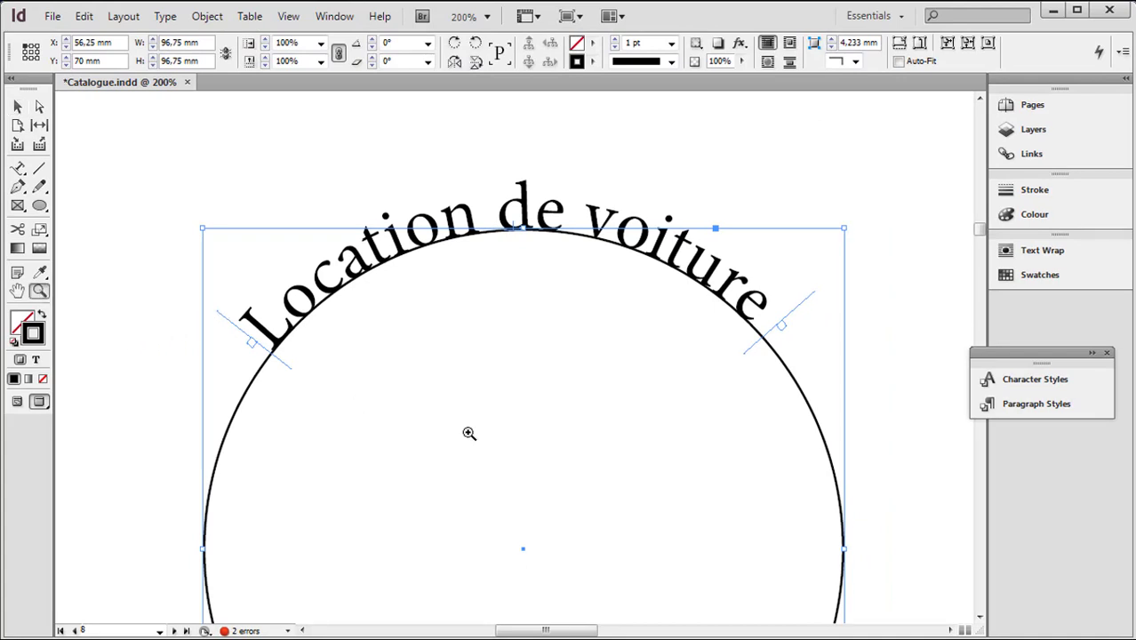
left_click(480, 433, "alt")
left_click(560, 438, "alt")
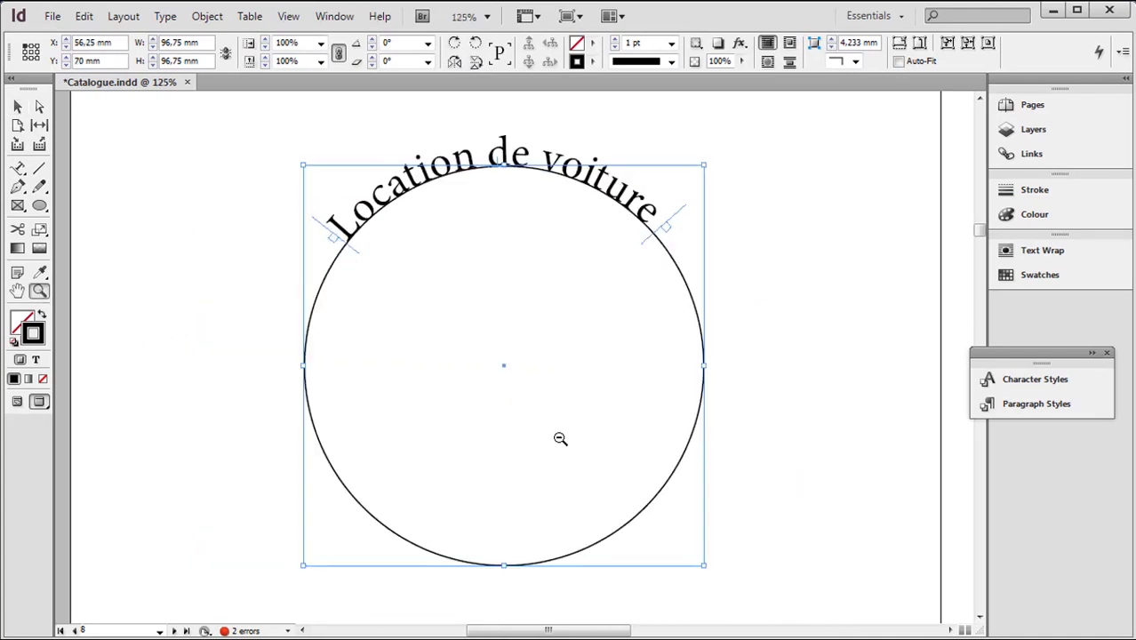
key("v")
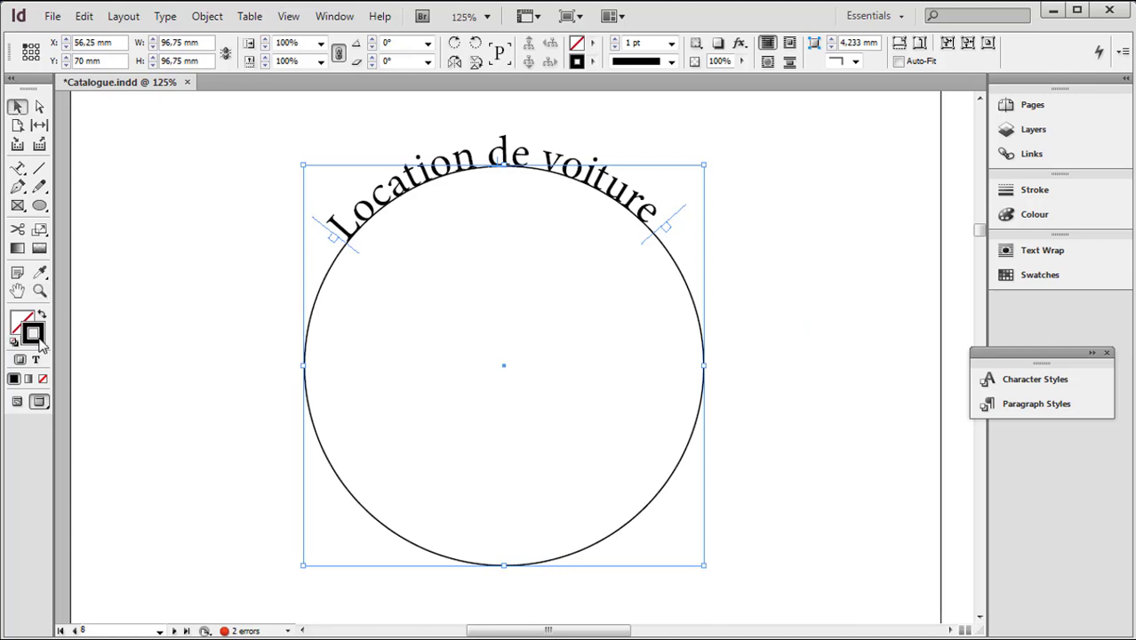
left_click(43, 378)
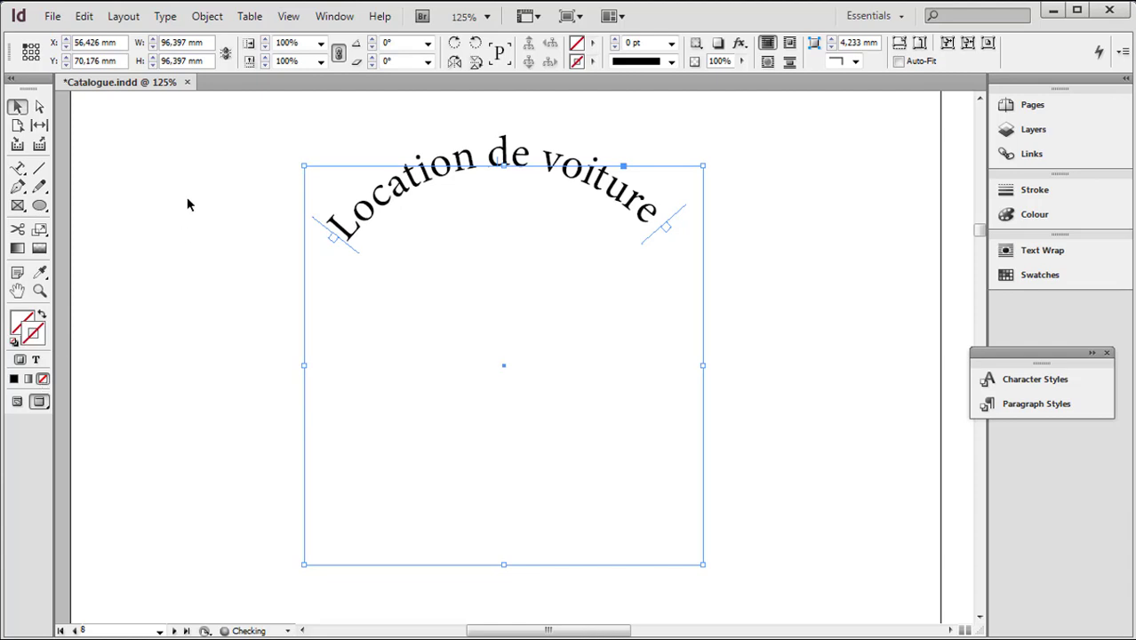
left_click(213, 419)
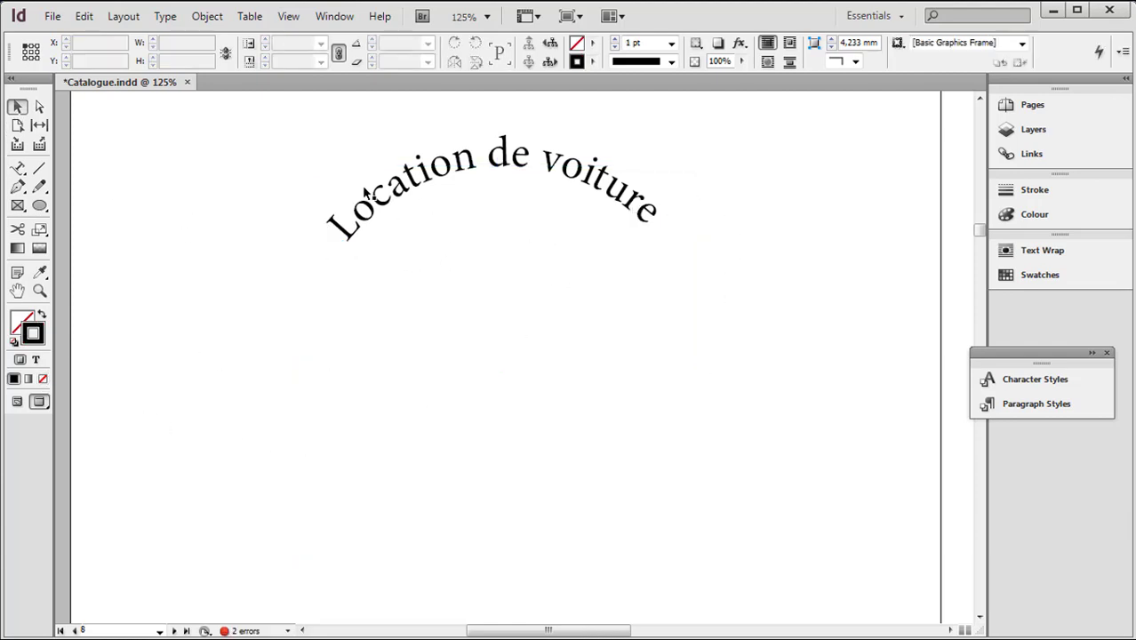
left_click(564, 182)
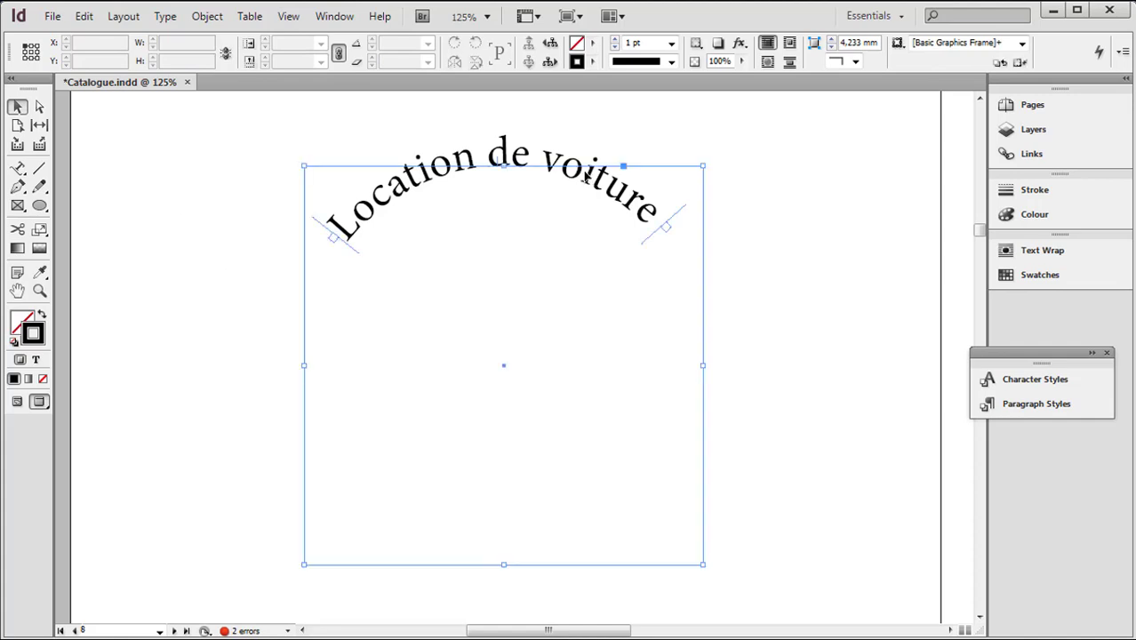
Draw an open S-shaped wave about 178 mm wide and 27 mm high with the Pen tool, below the circular text on page 8
scroll(817, 467, "down", 3)
scroll(817, 467, "down", 2)
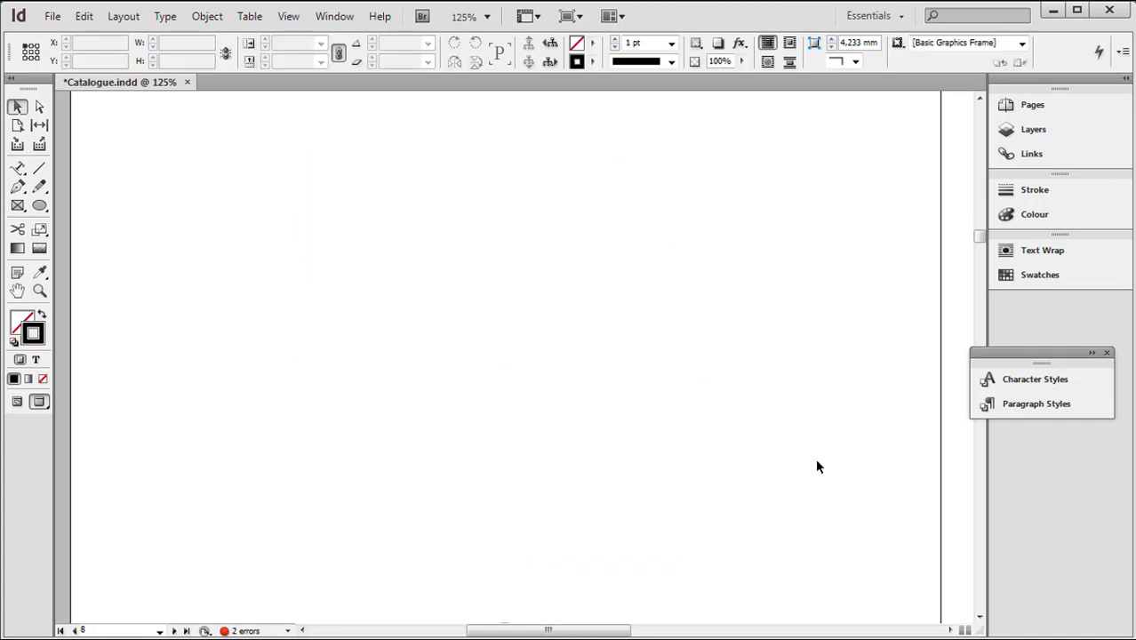
left_click(17, 186)
left_click(170, 425)
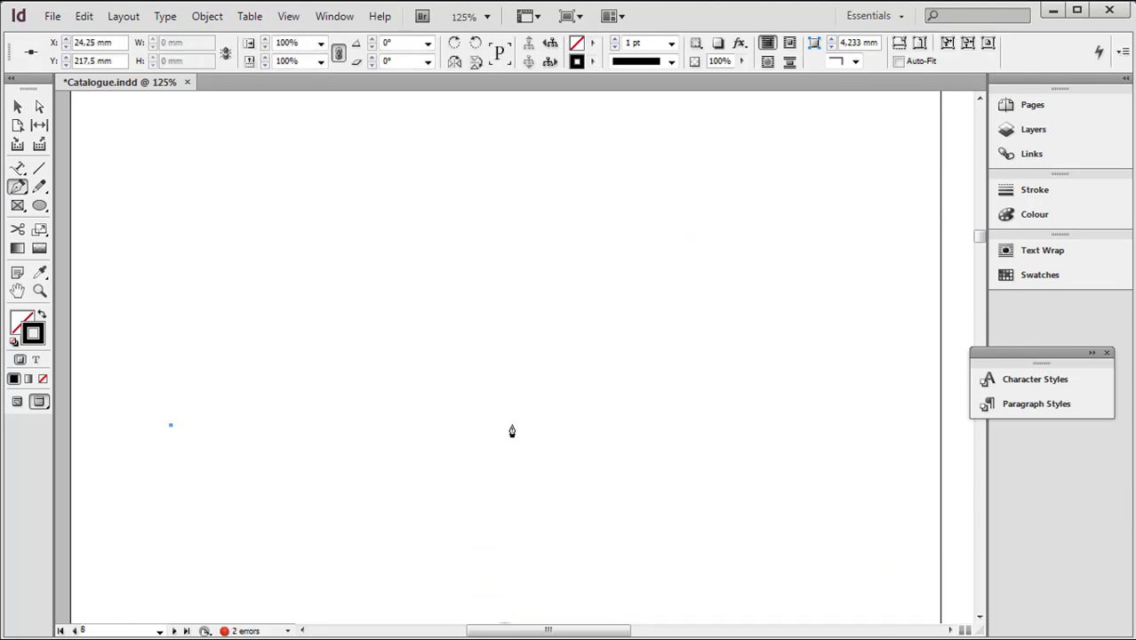
mouse_move(514, 424)
left_mouse_down()
mouse_move(527, 456)
mouse_move(613, 537)
mouse_move(733, 555)
left_mouse_up()
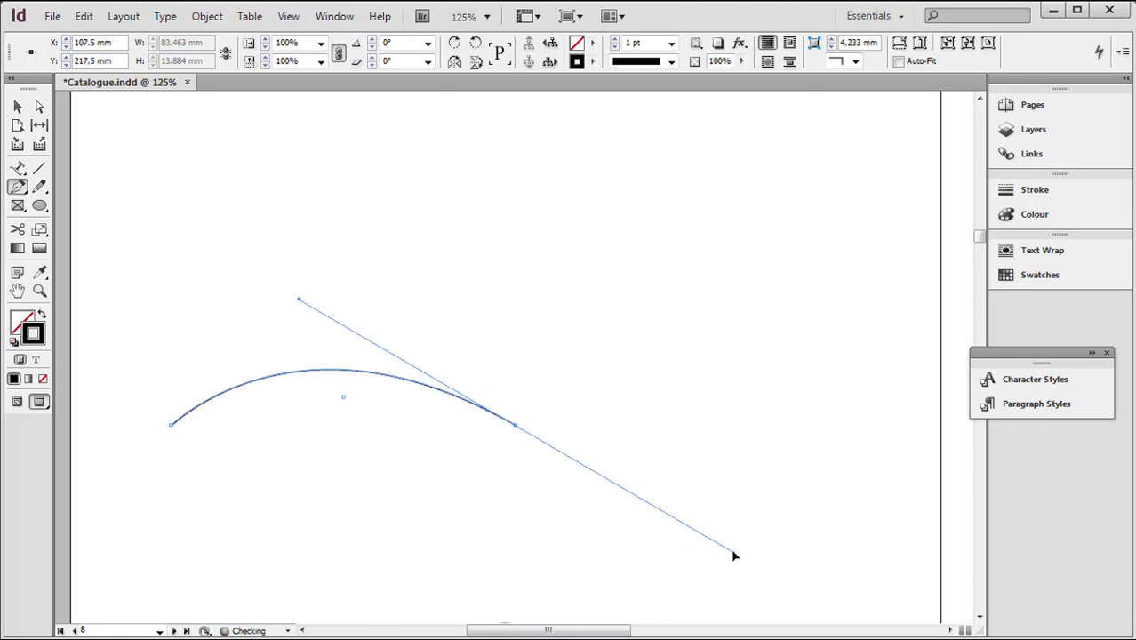
left_click(907, 414)
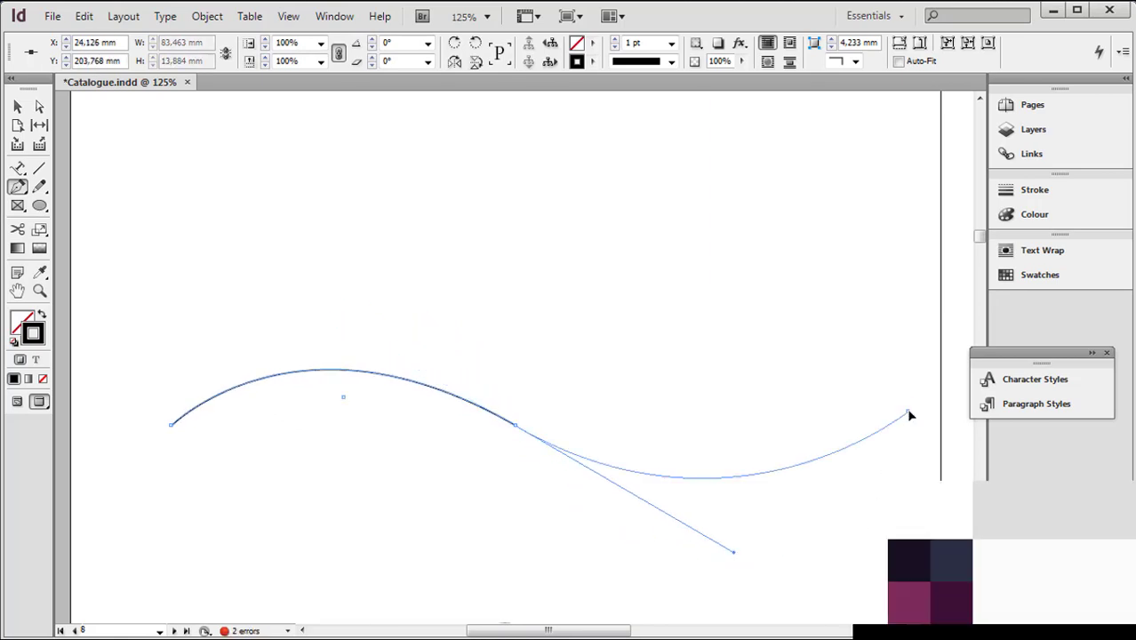
left_click_drag(909, 415, 919, 397)
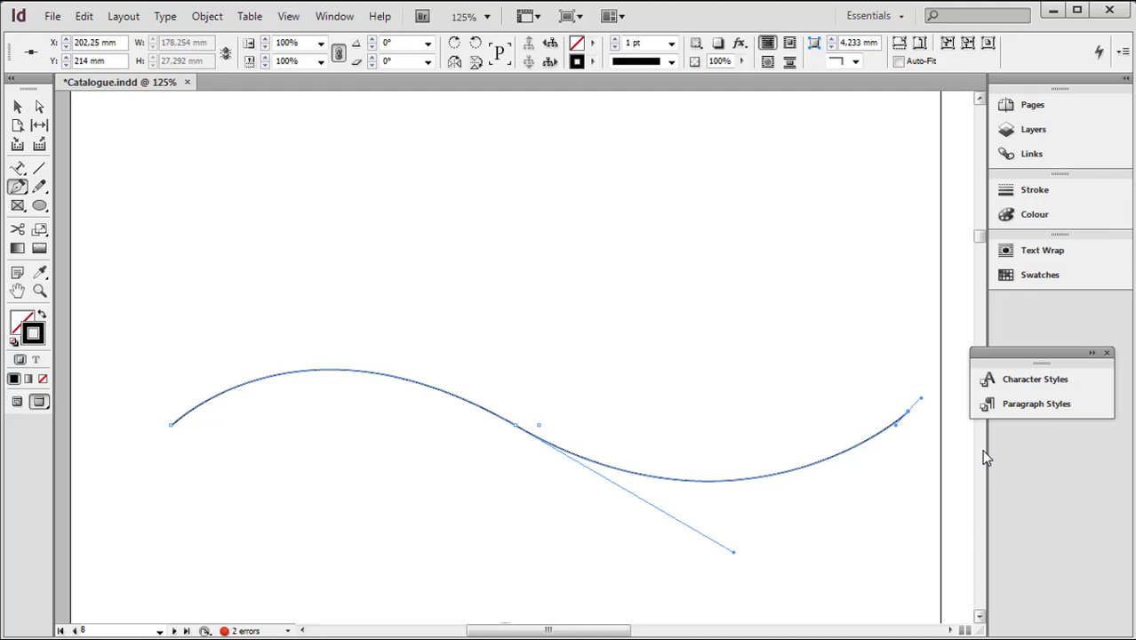
Place the text "Agence de location de voiture au MAROC" on the wavy path with the Type on a Path tool
left_click(17, 167)
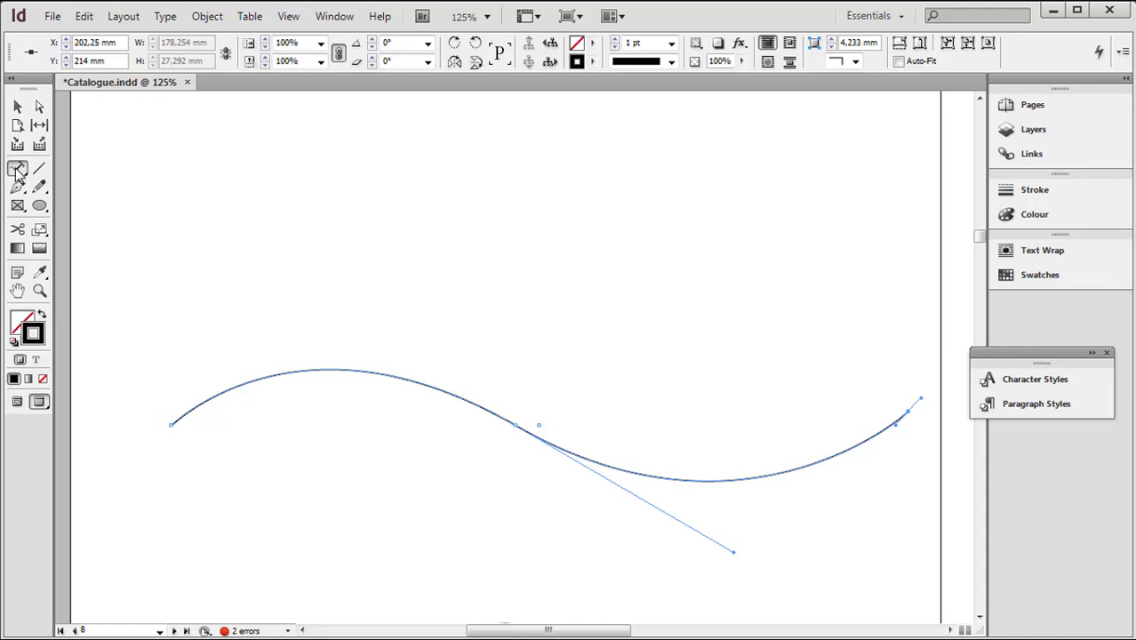
left_click(504, 413)
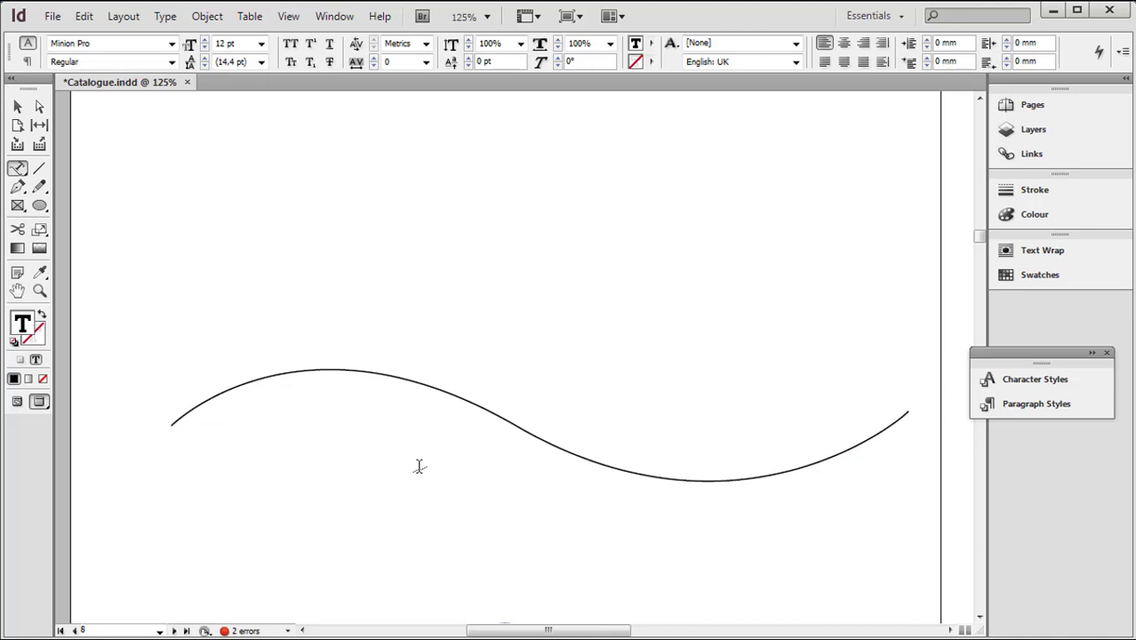
type("Agence de locati")
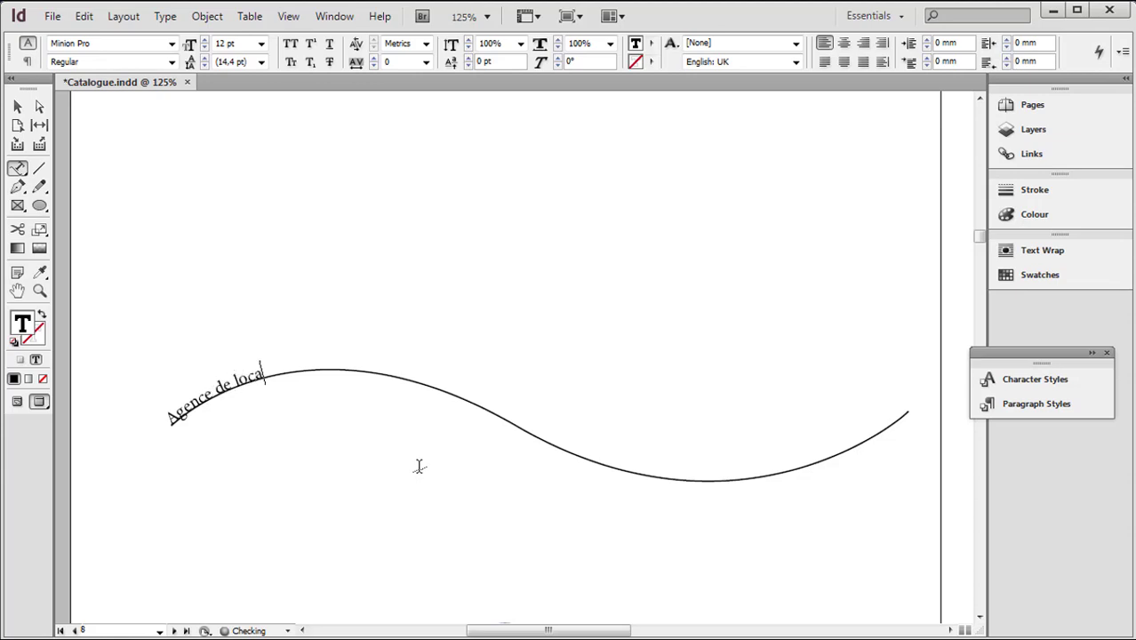
type("on de voiture ")
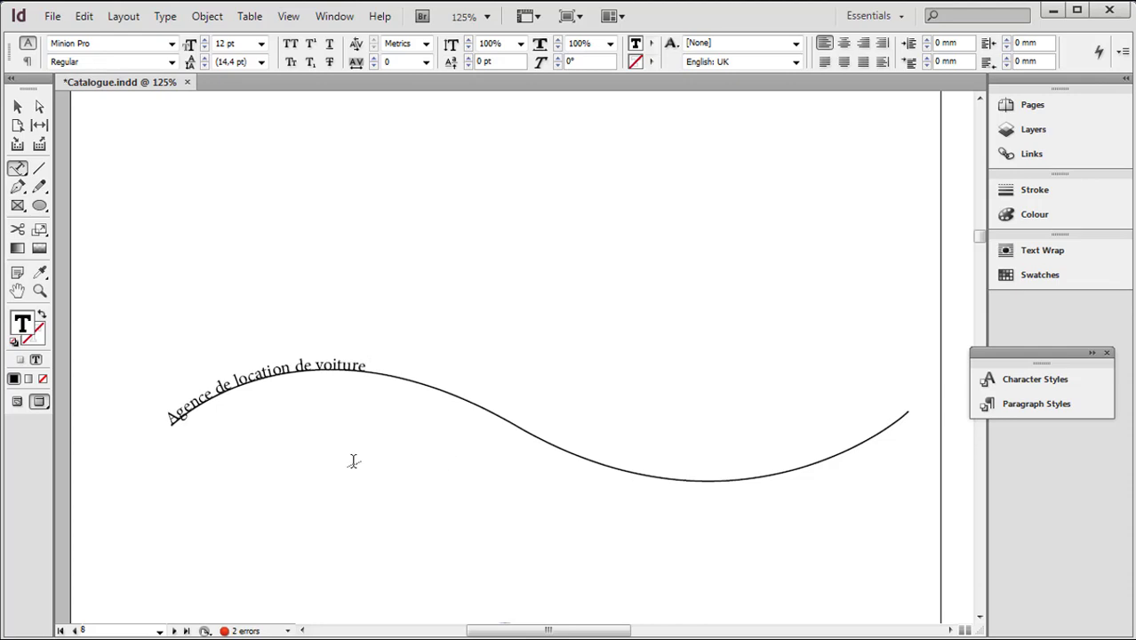
type("au MAROC")
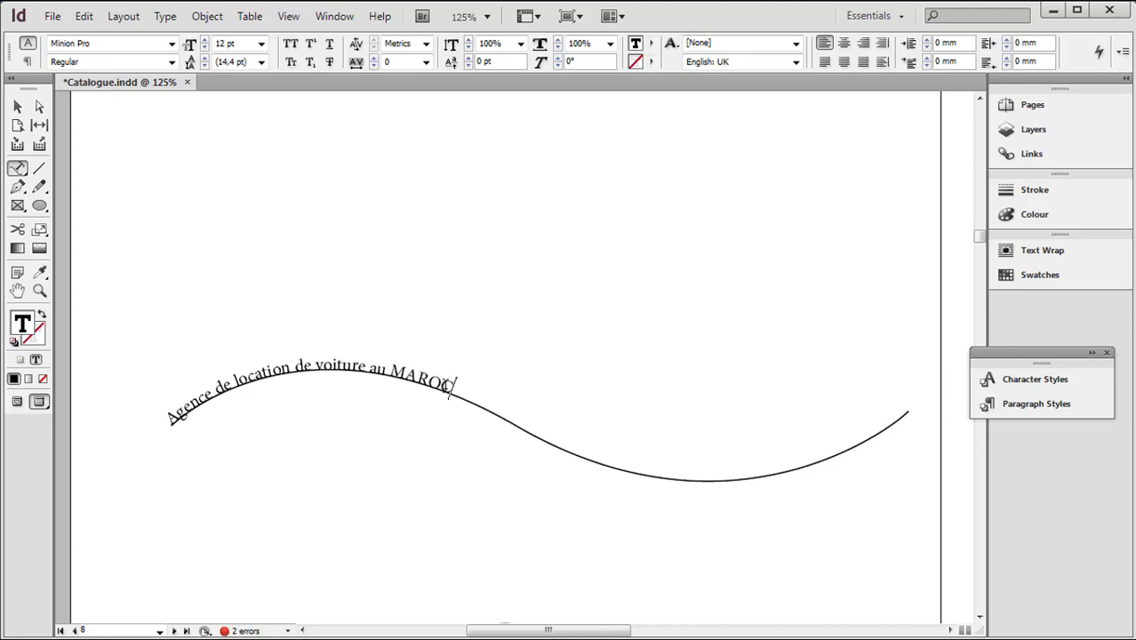
Set the whole wavy text to 20 pt and move its start bracket inward, close to the crest of the wave
left_click_drag(305, 377, 150, 427)
left_click(150, 428)
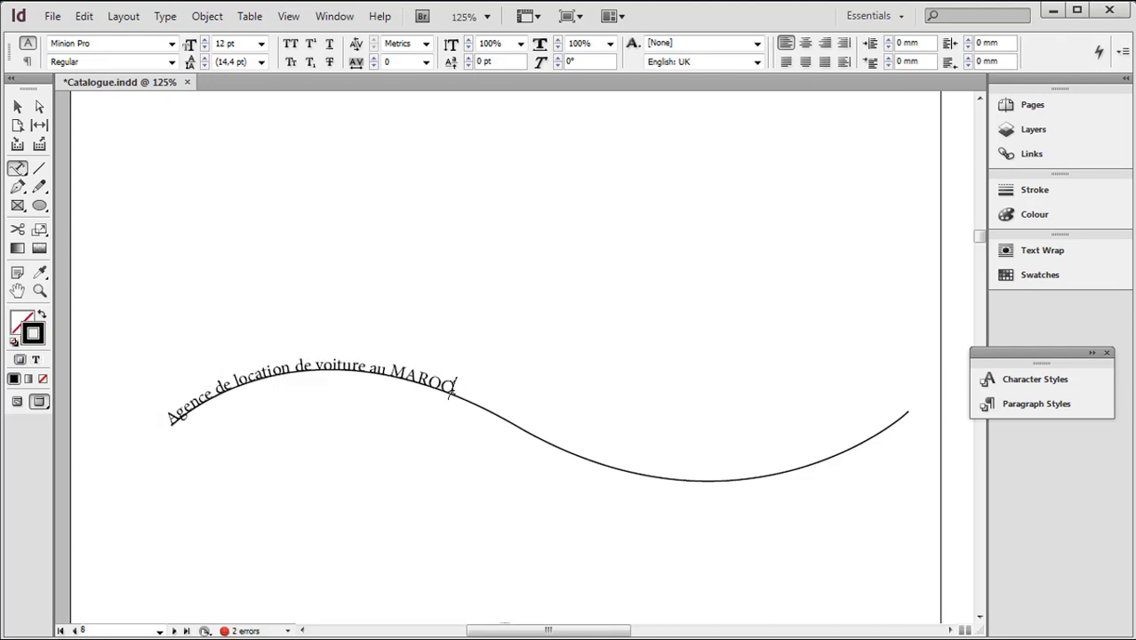
left_click_drag(452, 391, 175, 428)
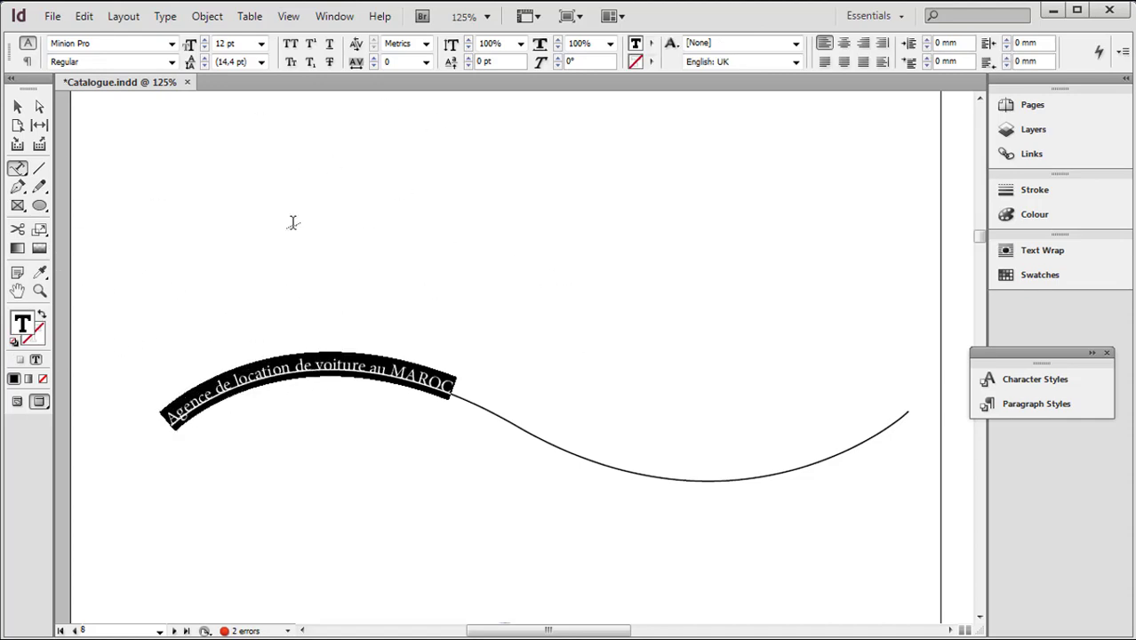
left_click(205, 40)
left_click(205, 41)
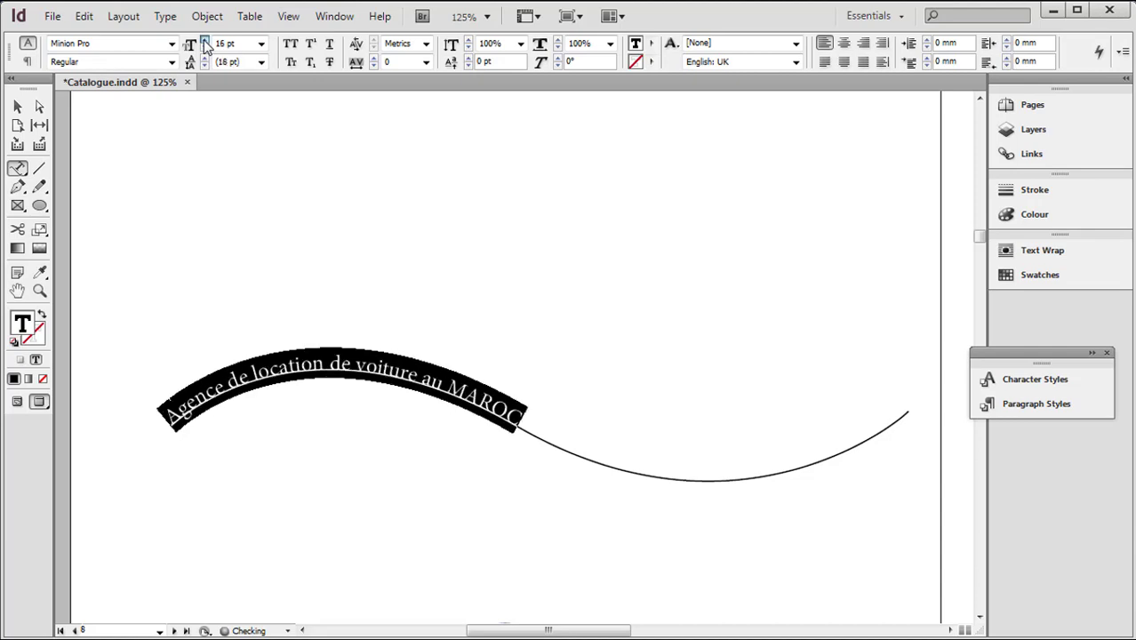
left_click(206, 41)
left_click(206, 41)
left_click(205, 41)
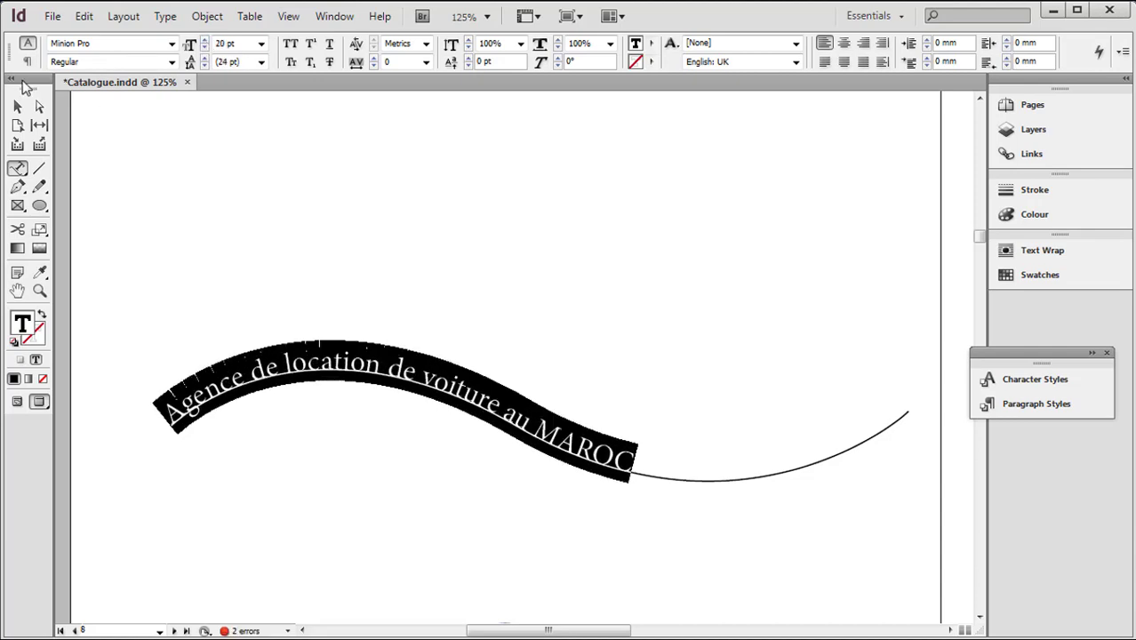
left_click(18, 106)
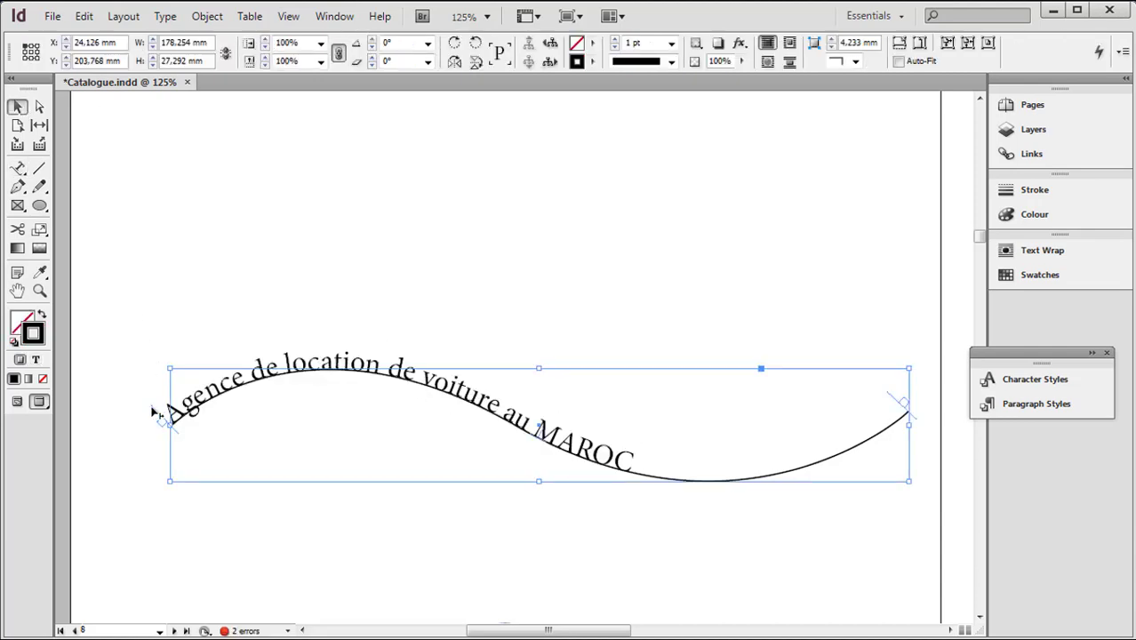
left_click_drag(153, 412, 278, 365)
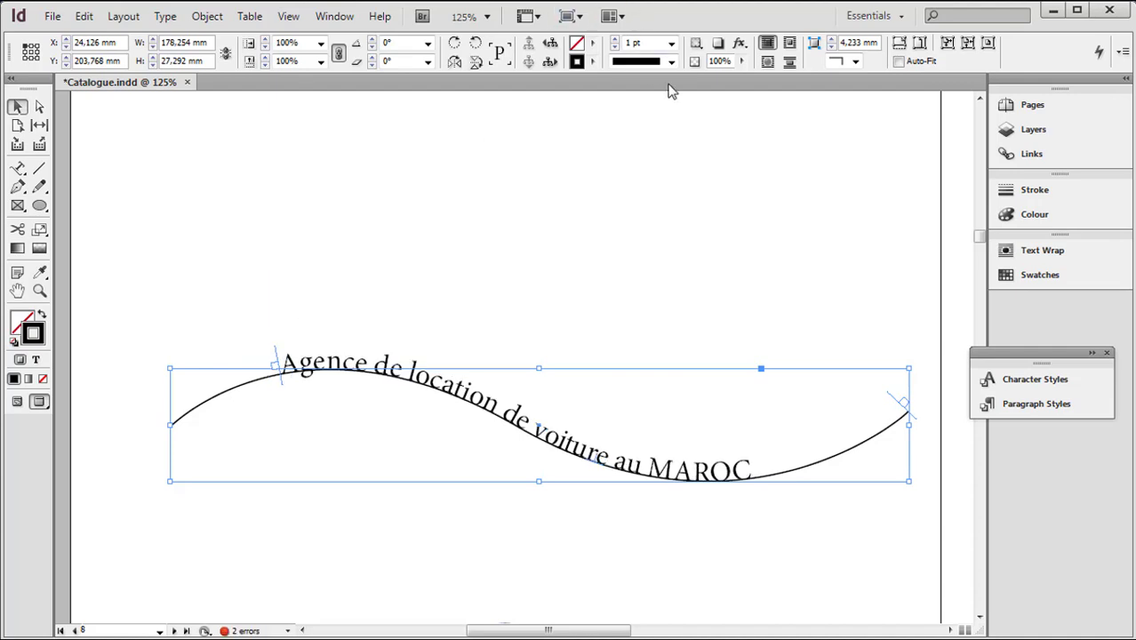
Try a C=100 M=0 Y=0 K=0 fill on the wavy path and undo it
left_click(592, 44)
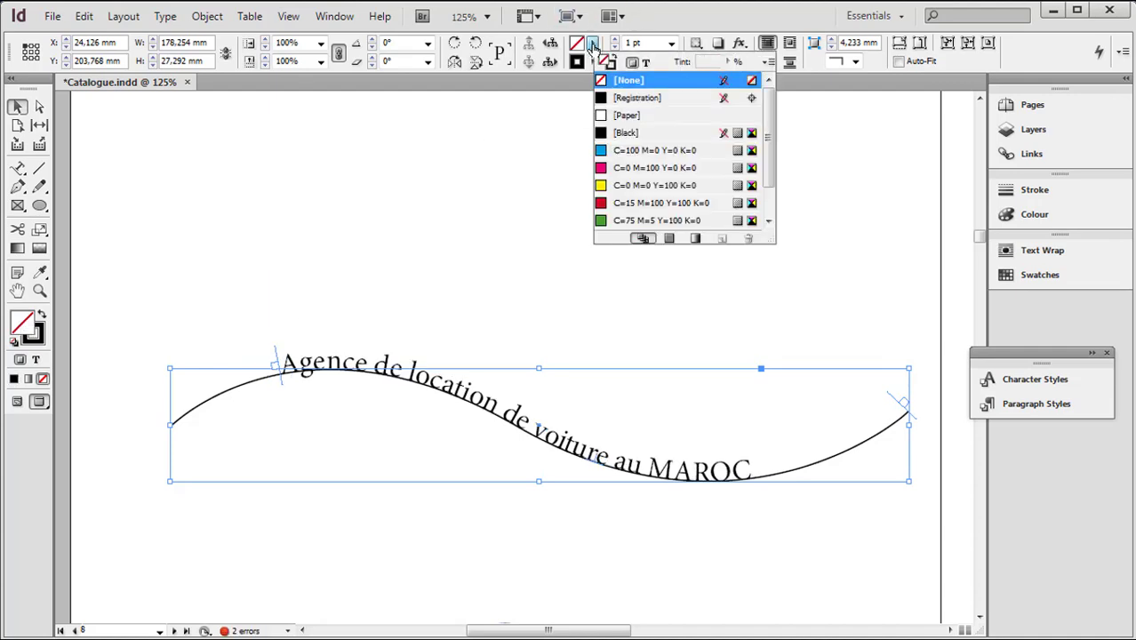
left_click(602, 153)
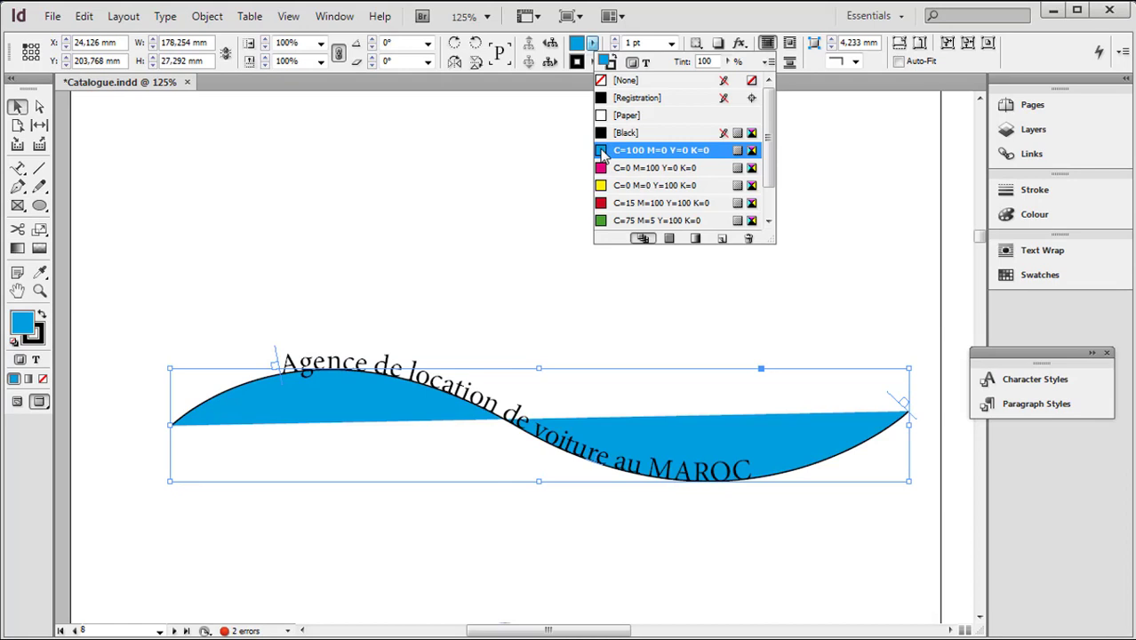
key("ctrl+z")
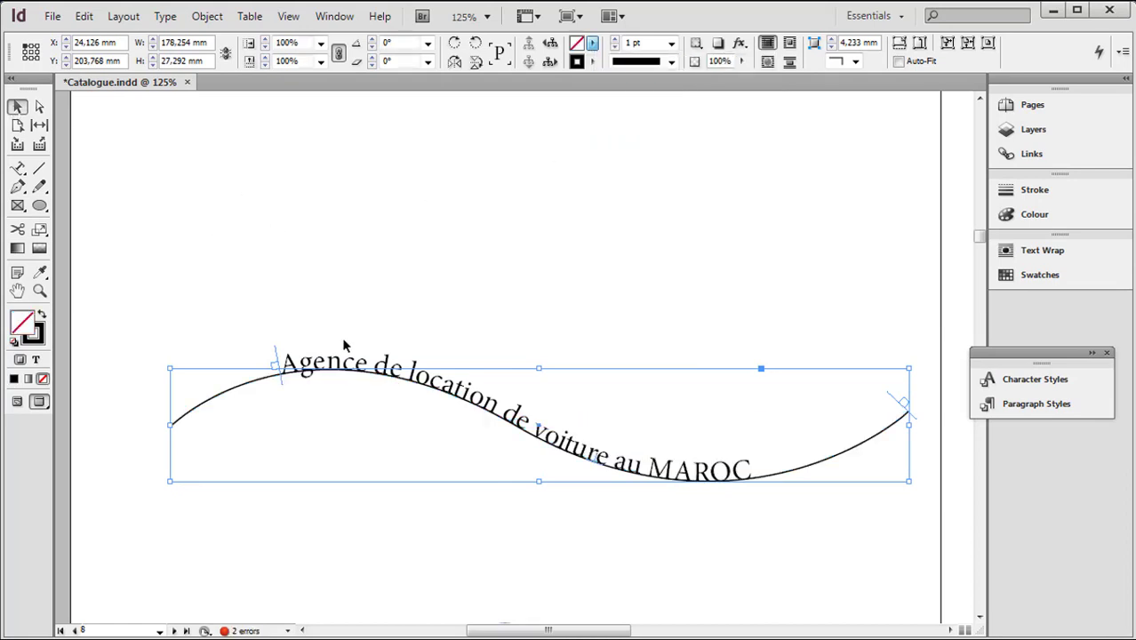
Select all the text on the wavy path and colour it C=0 M=100 Y=0 K=0
left_click(344, 345)
left_click(18, 169)
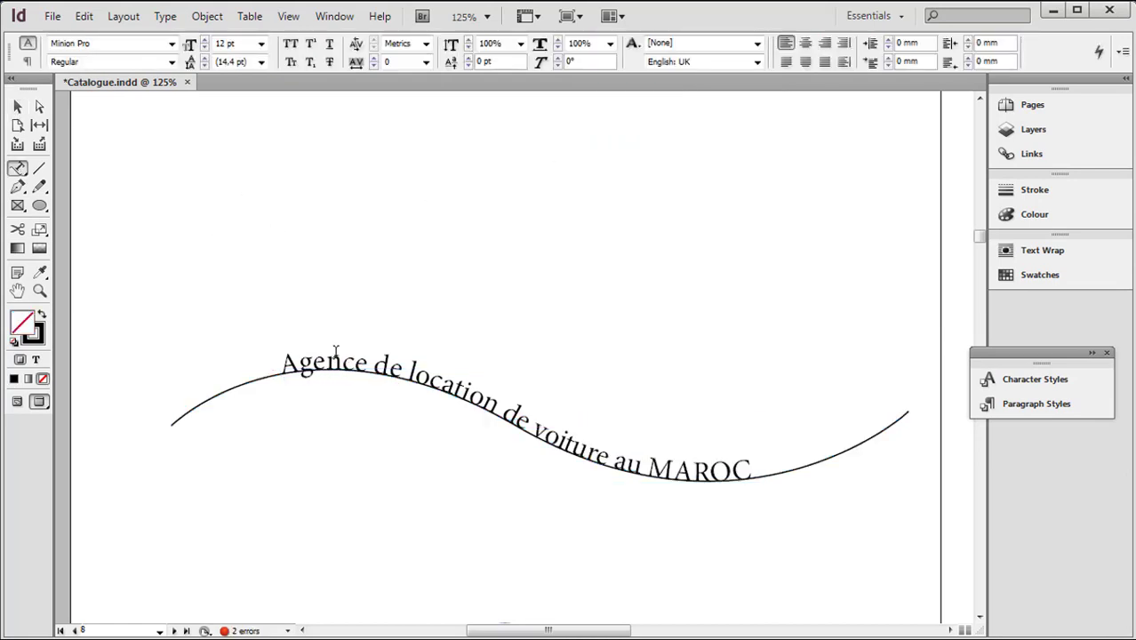
left_click(336, 352)
left_click(602, 388)
left_click(325, 360)
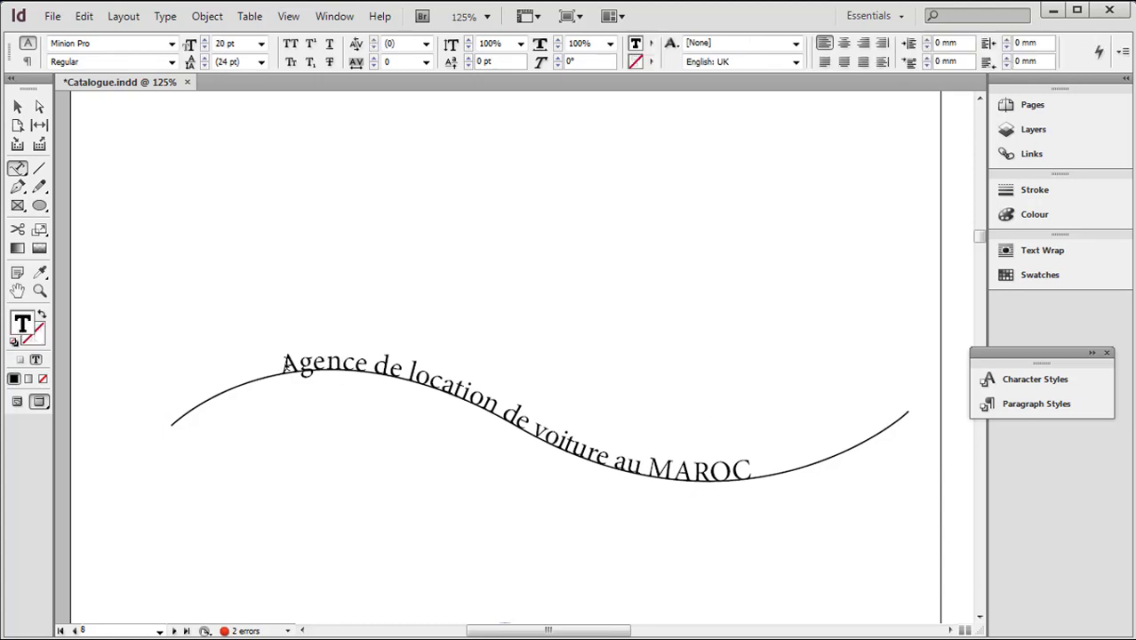
key("ctrl+a")
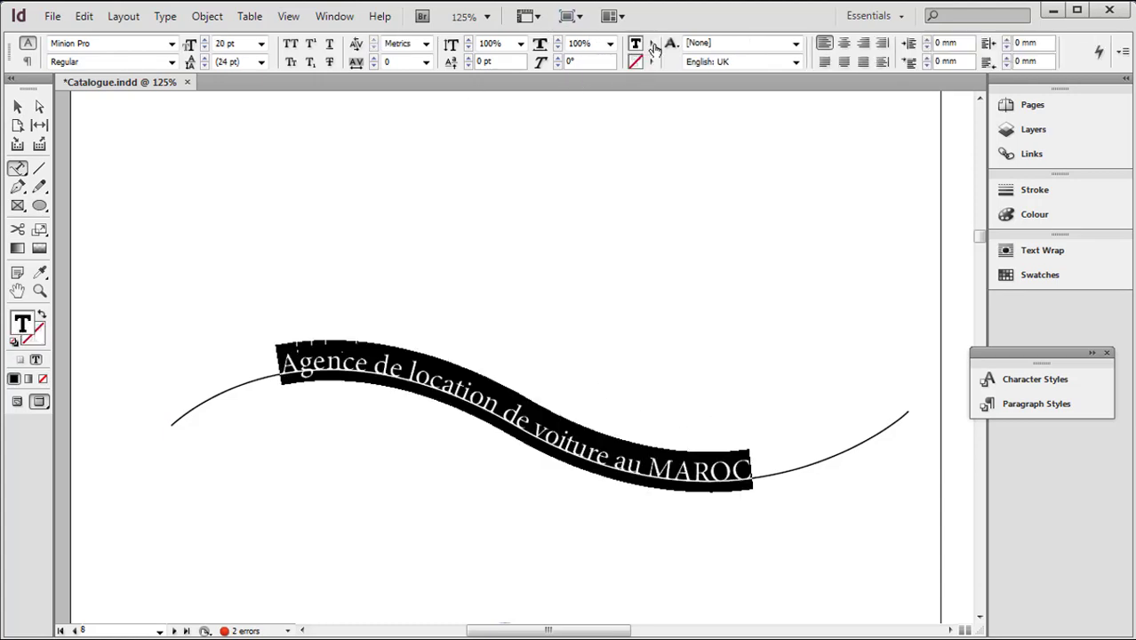
left_click(651, 44)
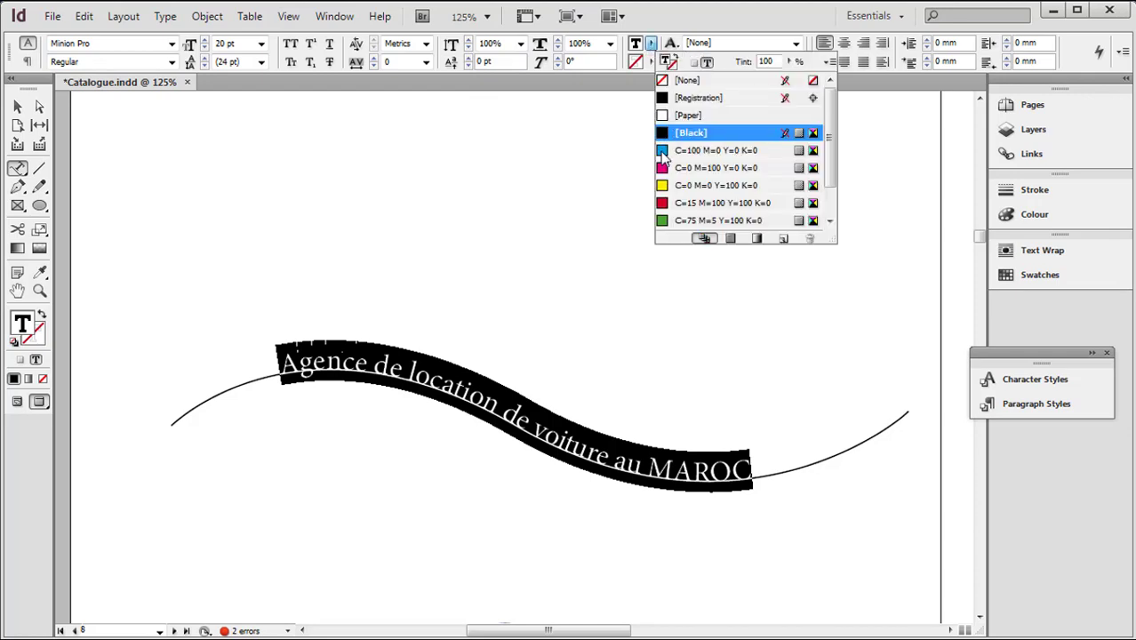
left_click(664, 170)
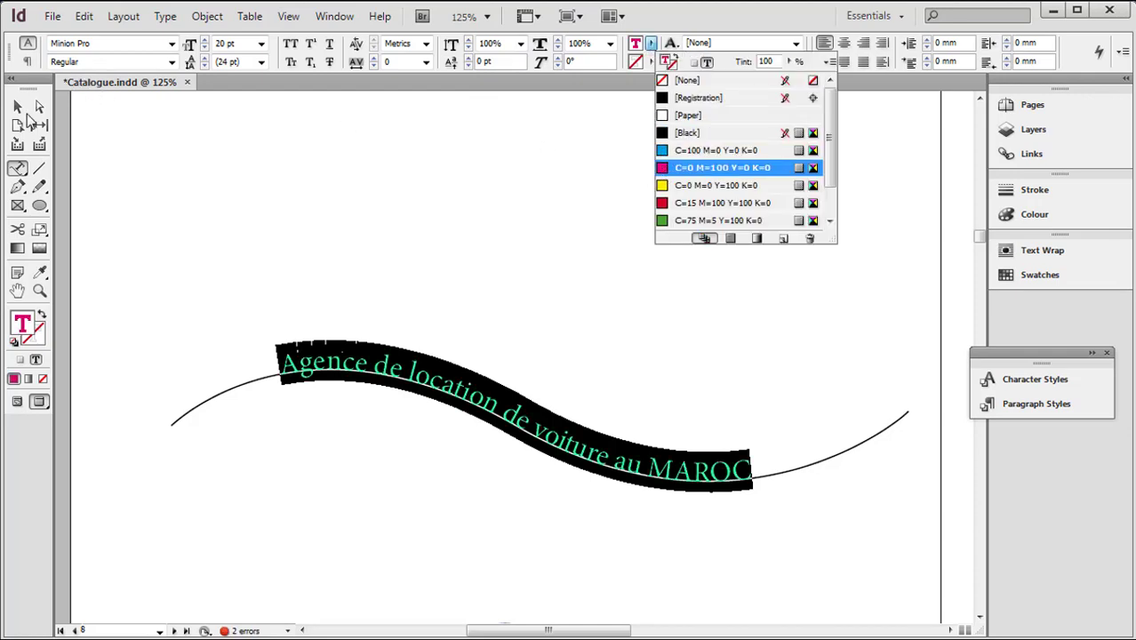
Set the wavy text's font style to Bold and deselect it
left_click(171, 63)
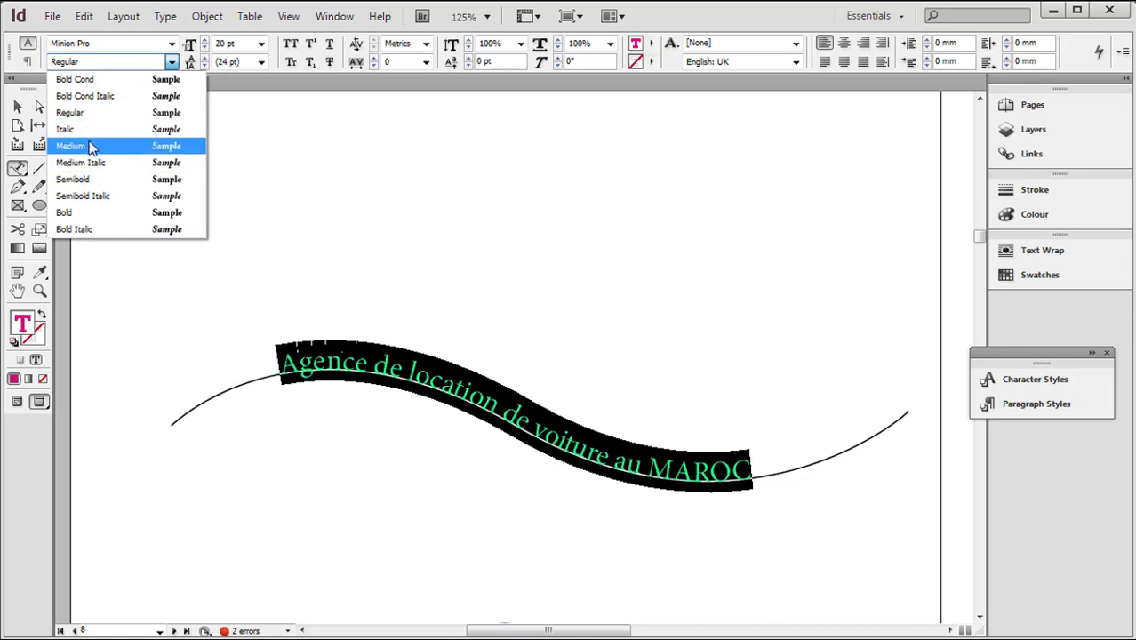
left_click(85, 214)
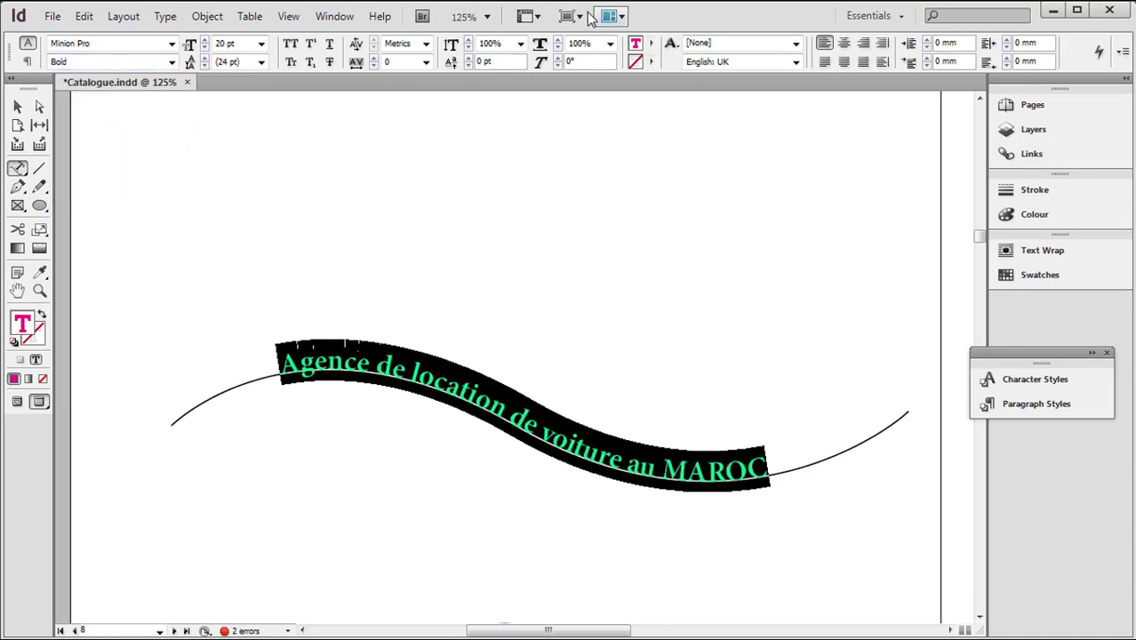
left_click(18, 107)
left_click(159, 168)
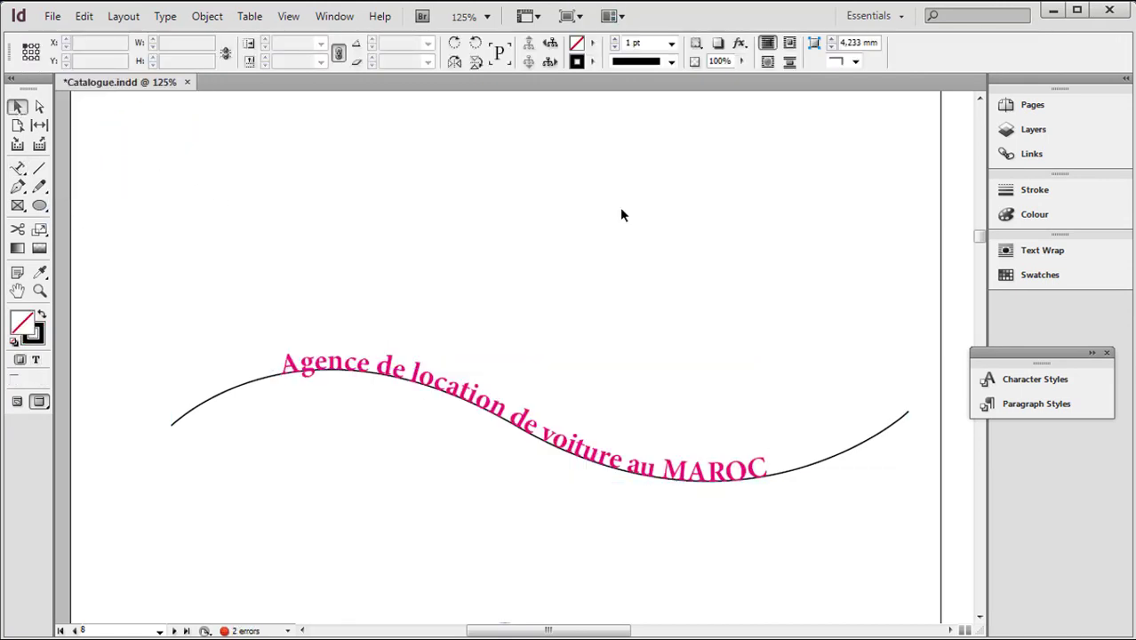
Remove the wavy path's stroke so only its text shows, and deselect it
left_click(887, 433)
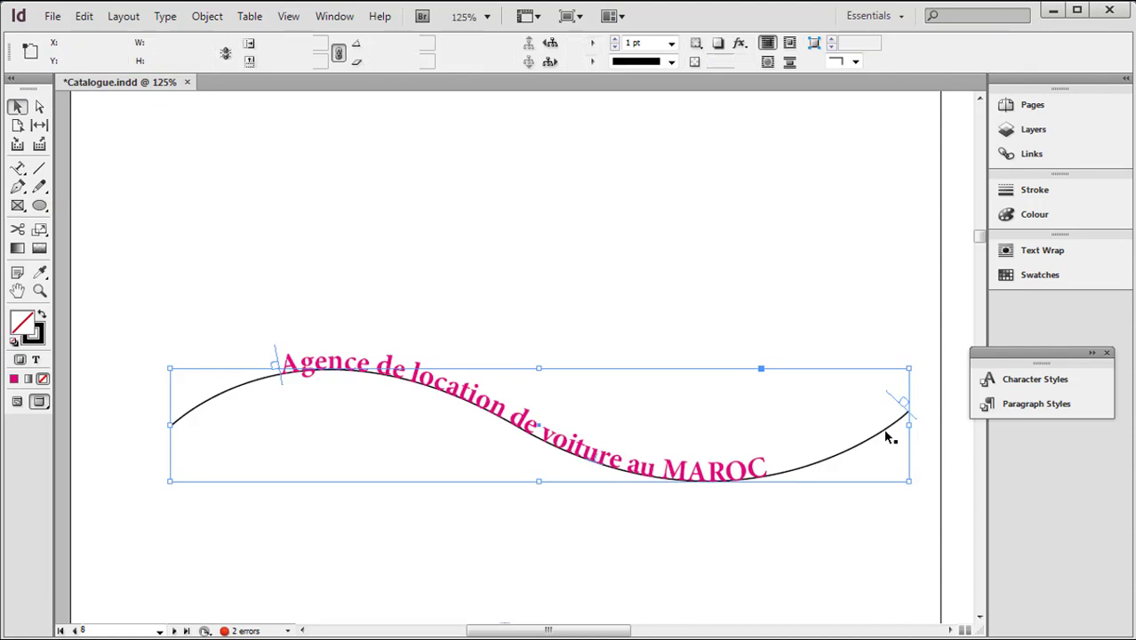
left_click(39, 341)
left_click(42, 379)
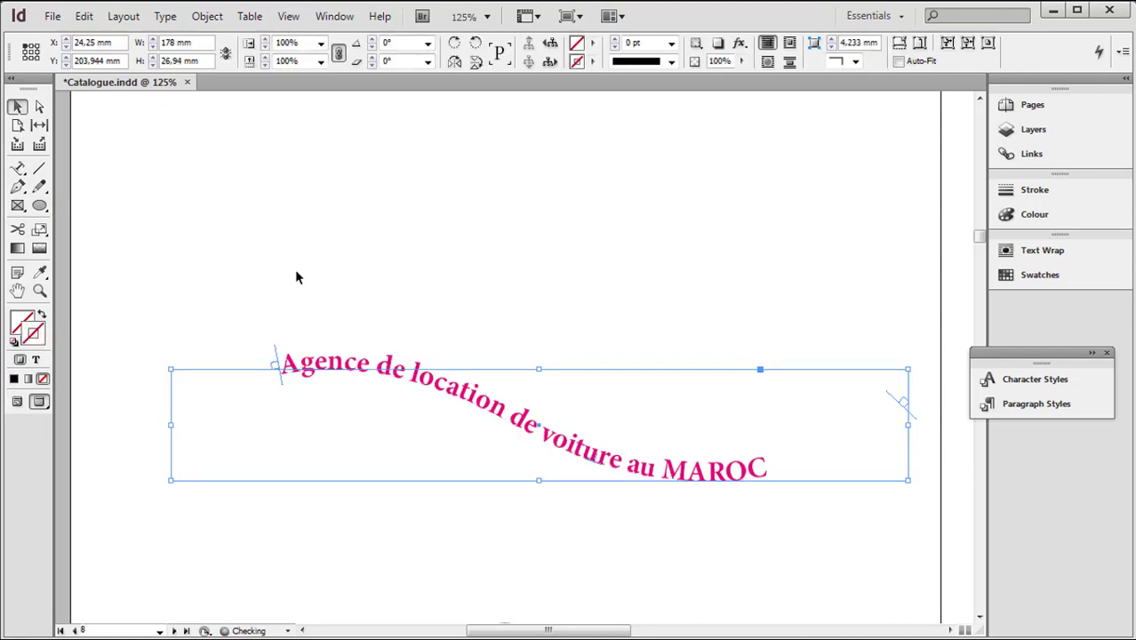
left_click(432, 215)
key("d")
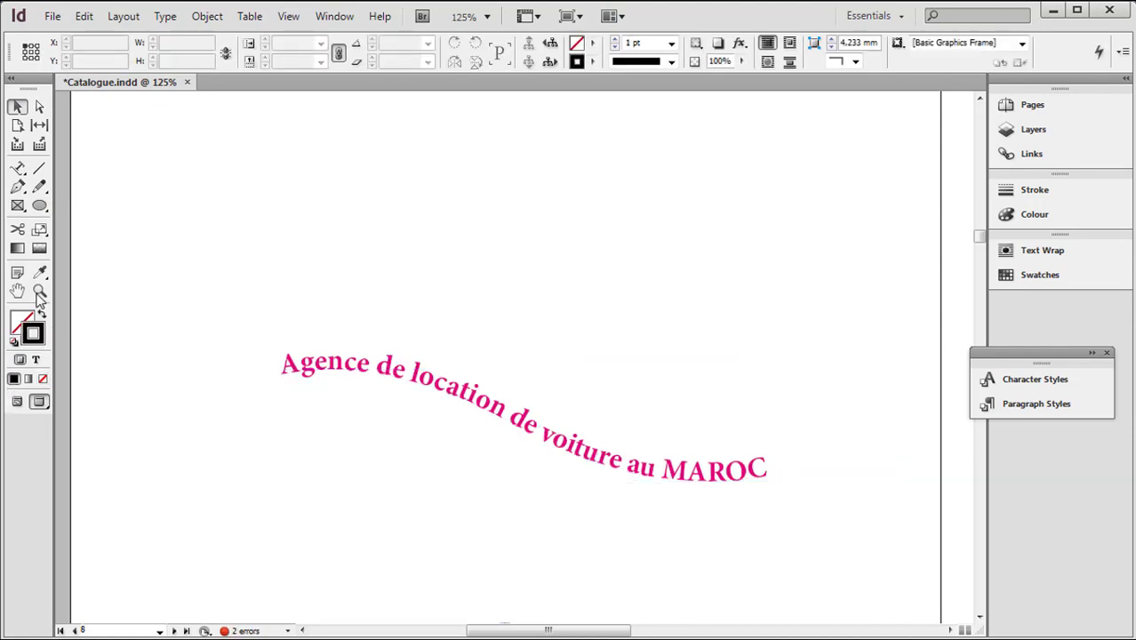
Try sliding the wavy text back to the beginning of its path, undo the shift and deselect it
left_click(40, 290)
left_click(513, 286, "alt")
left_click(513, 287, "alt")
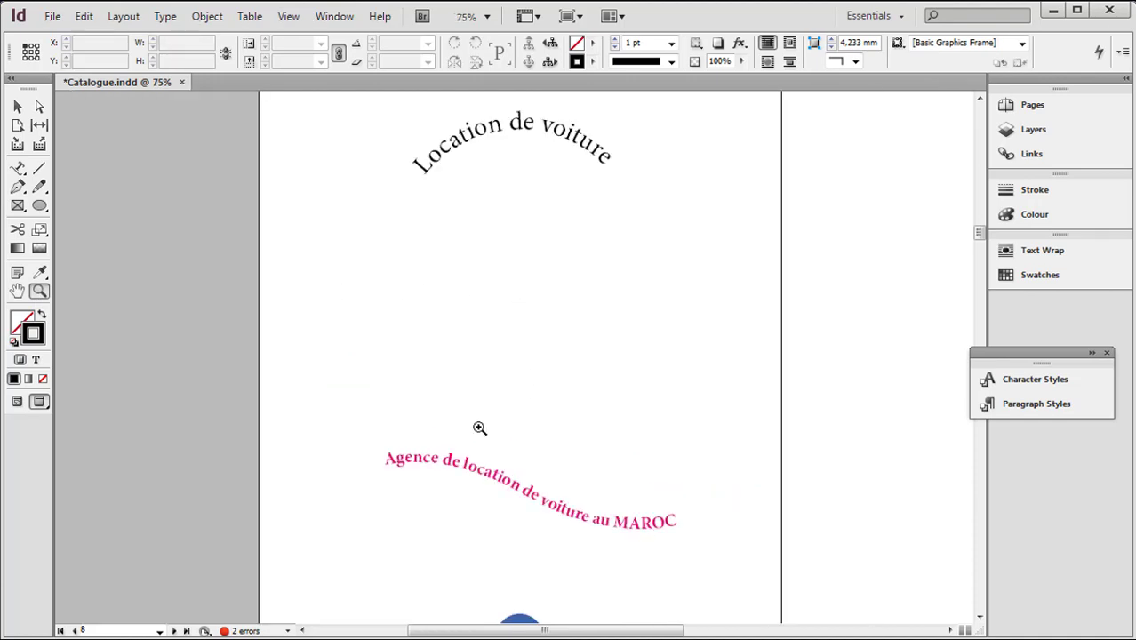
key("v")
left_click(570, 520)
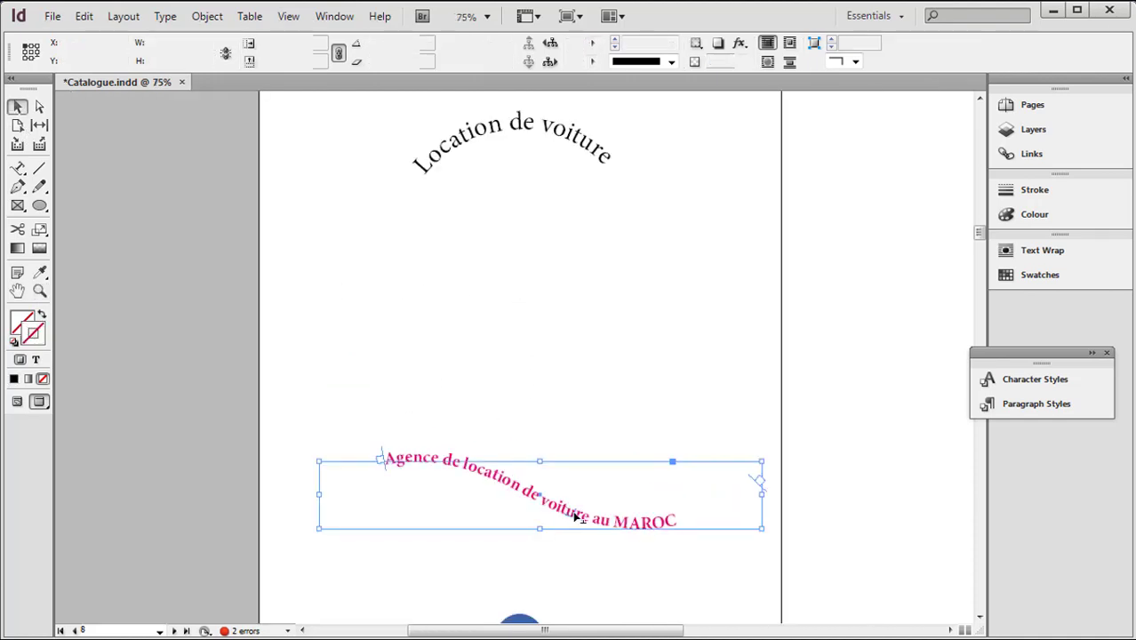
key("ctrl+shift+l")
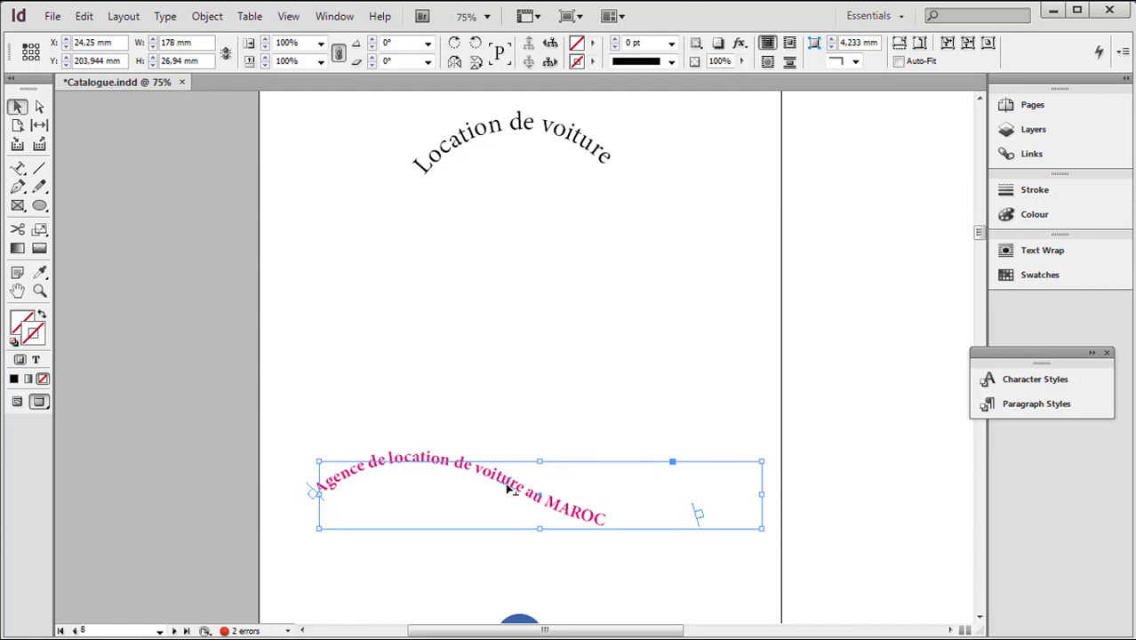
key("ctrl+shift+c")
left_click(355, 279)
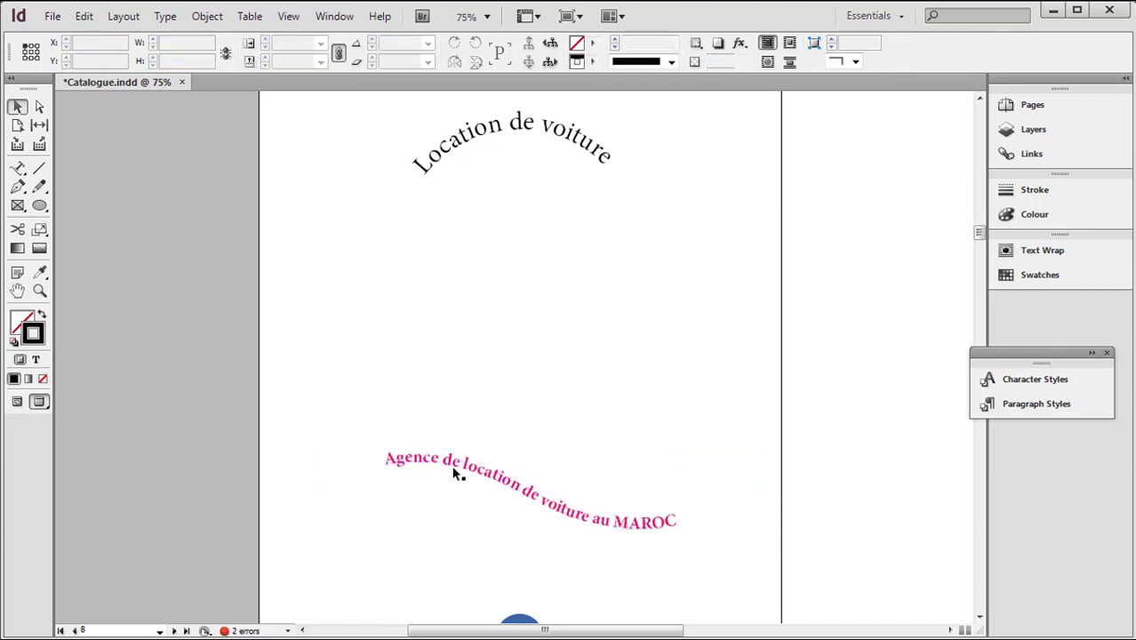
Move the wavy path text up to just beneath "Location de voiture", at about X 17.5 mm and Y 112 mm
left_click_drag(461, 471, 445, 243)
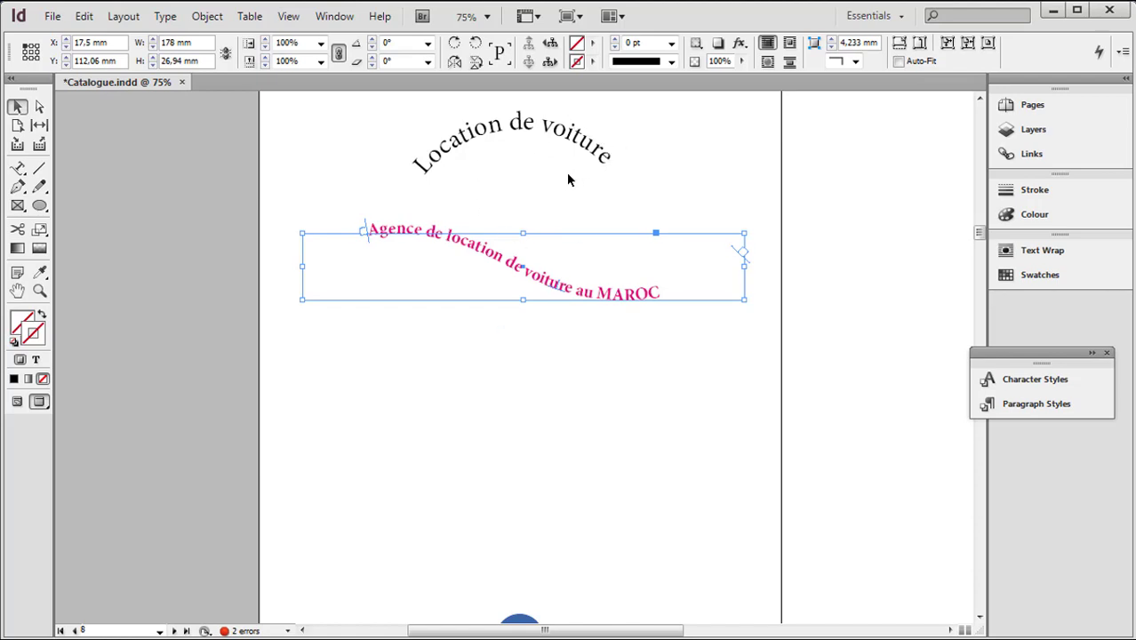
Deselect the wavy text and review the text wrapped around the car pictures on pages 7 and 5, plus the path text on page 8
left_click(369, 384)
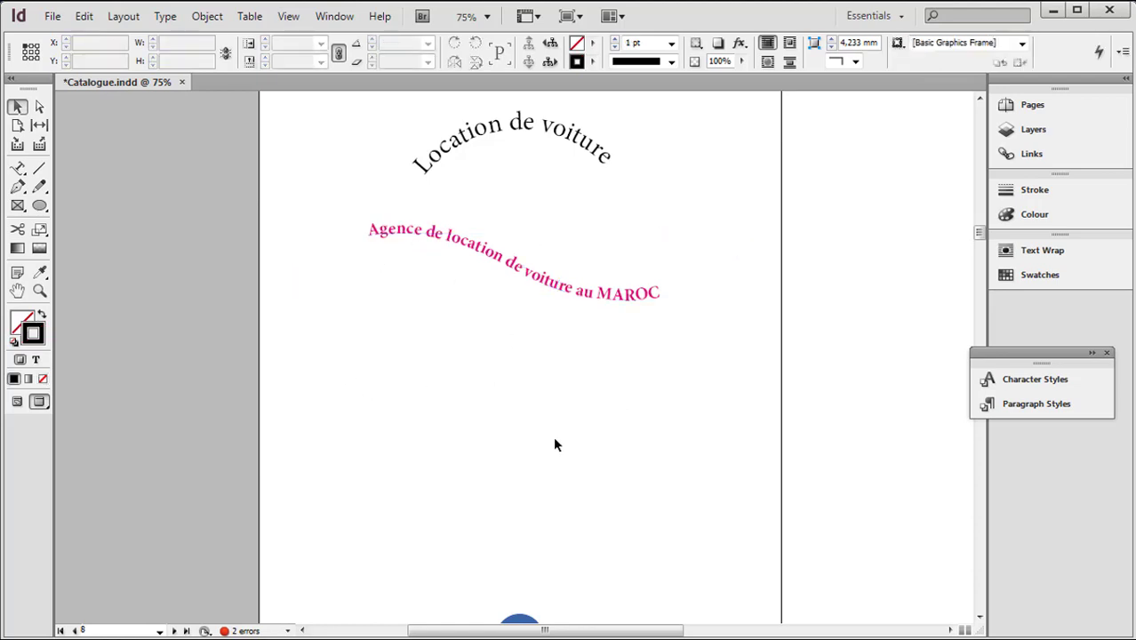
left_click(40, 292)
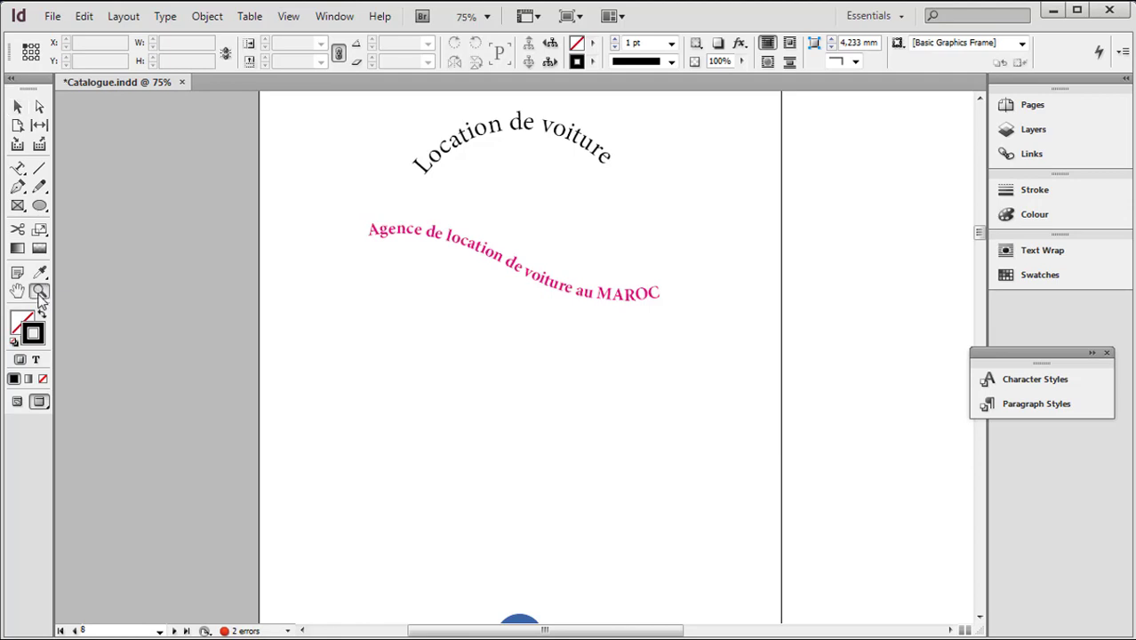
left_click(588, 264, "alt")
left_click(664, 279, "alt")
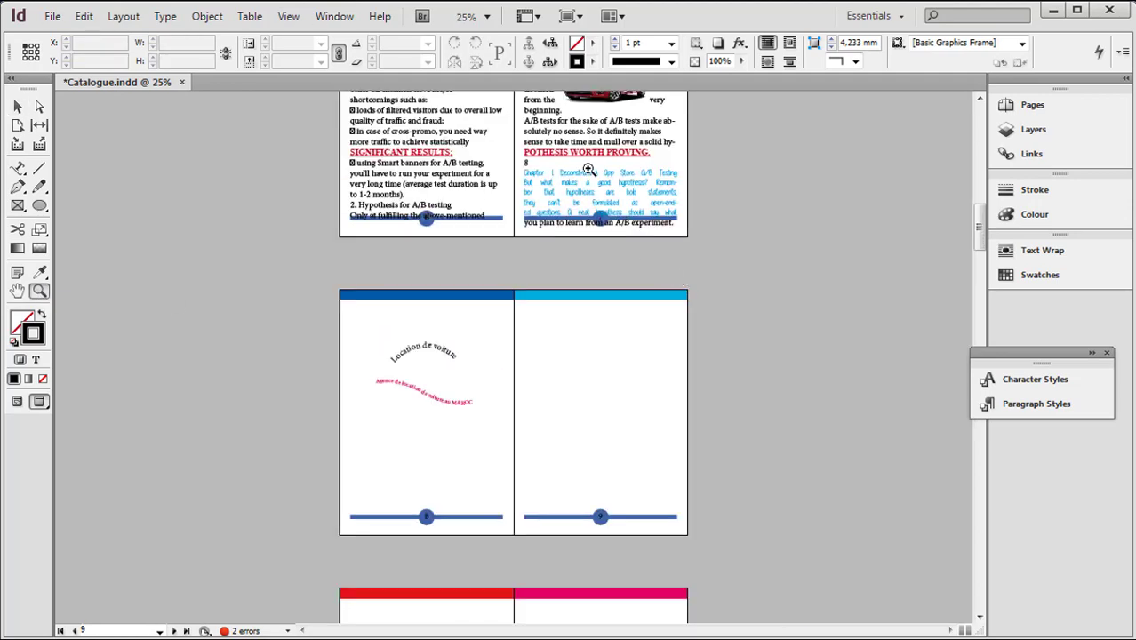
scroll(632, 256, "down", 1)
left_click(613, 170)
left_click(517, 276)
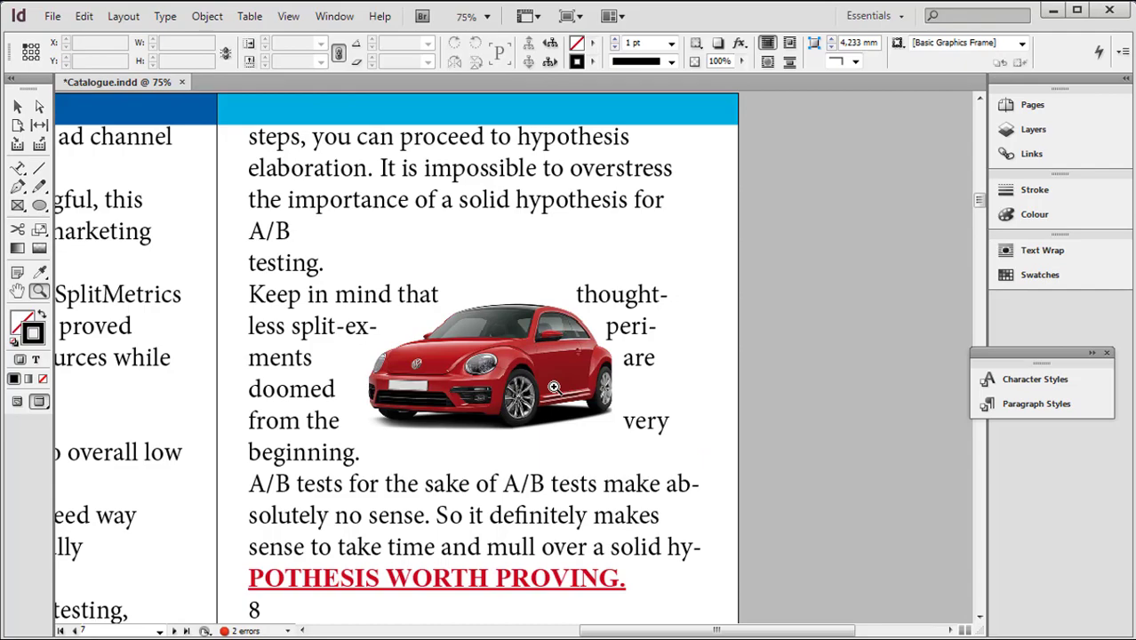
scroll(553, 386, "up", 10)
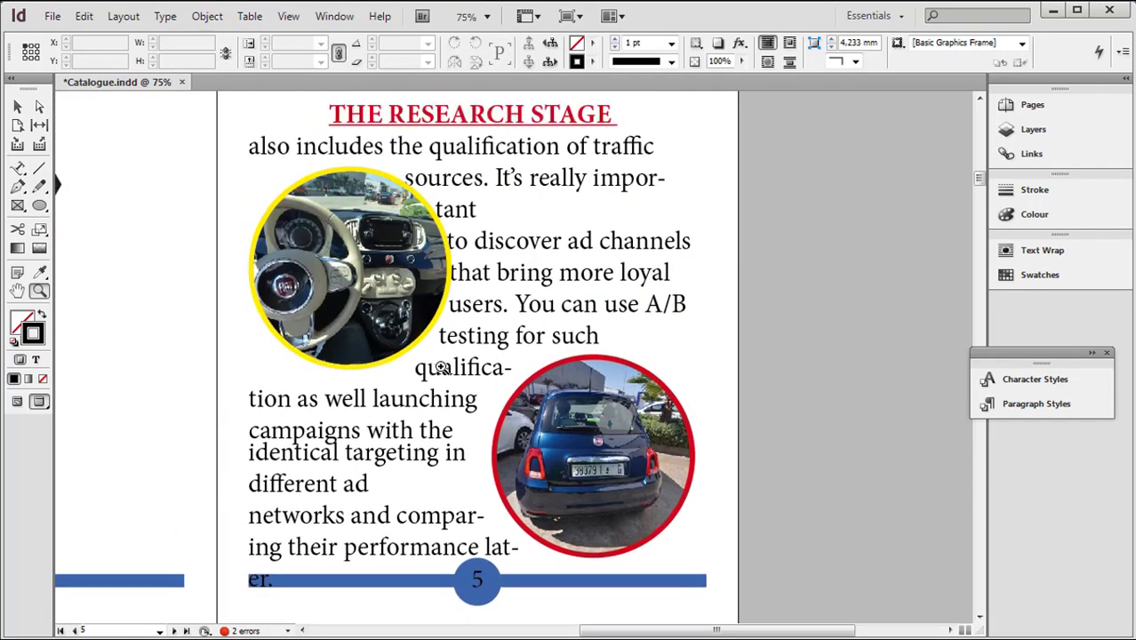
left_click(478, 391, "alt")
left_click(481, 394, "alt")
scroll(481, 394, "down", 6)
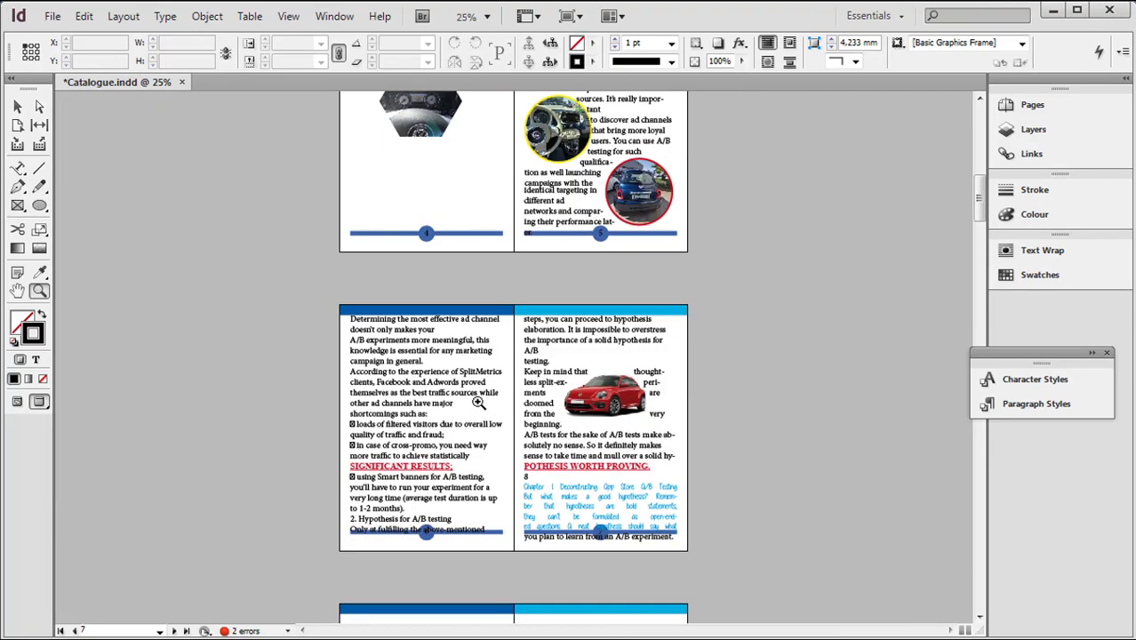
left_click(473, 378)
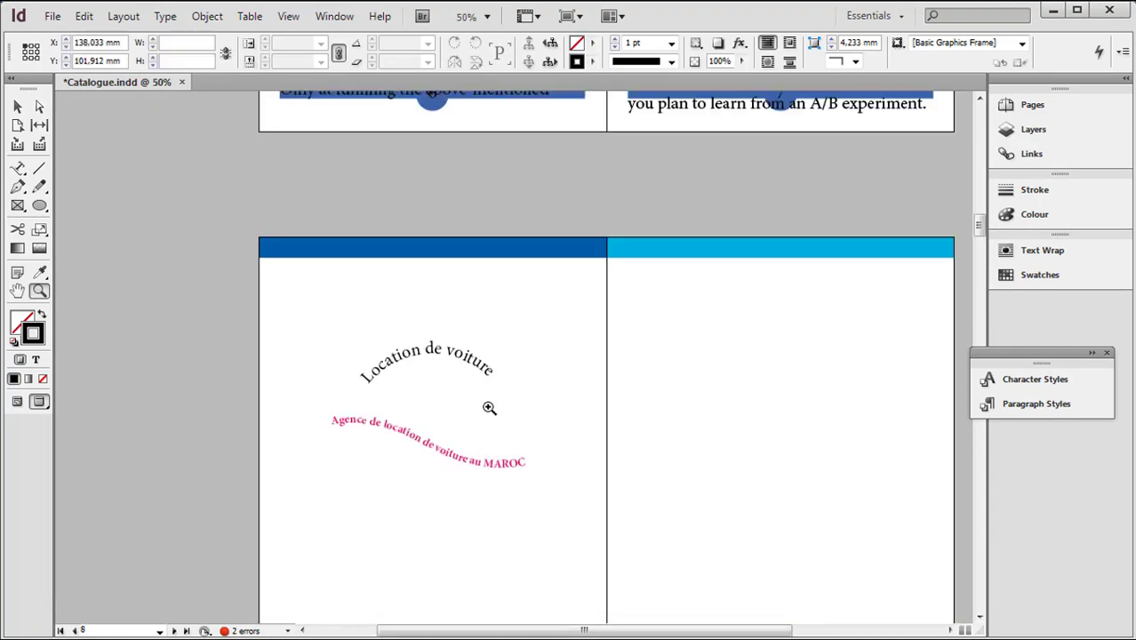
left_click(488, 406)
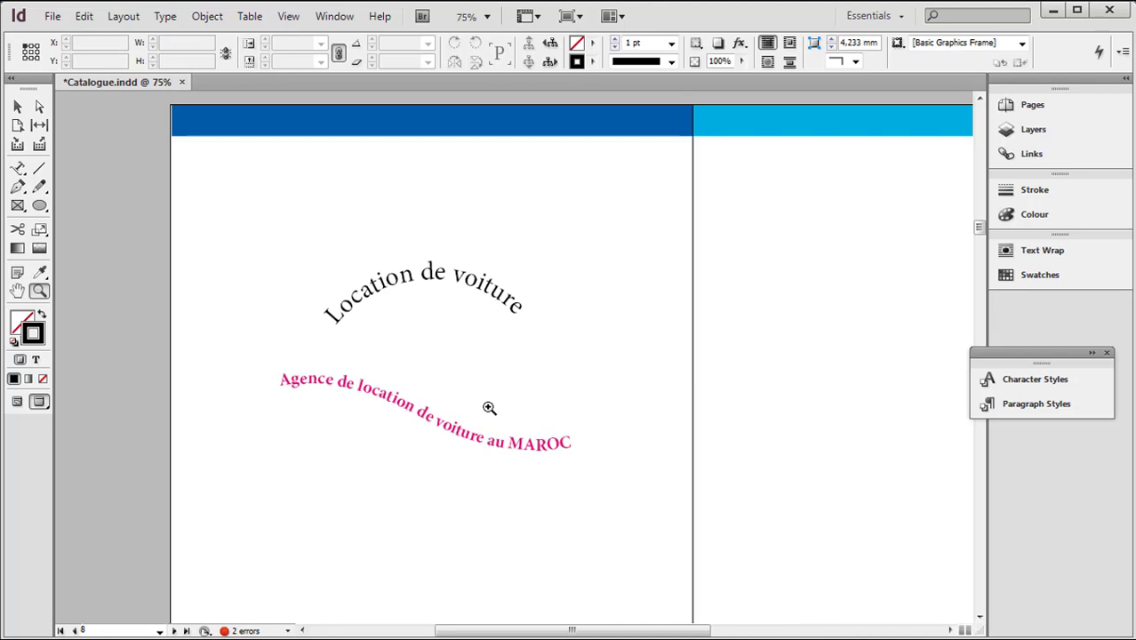